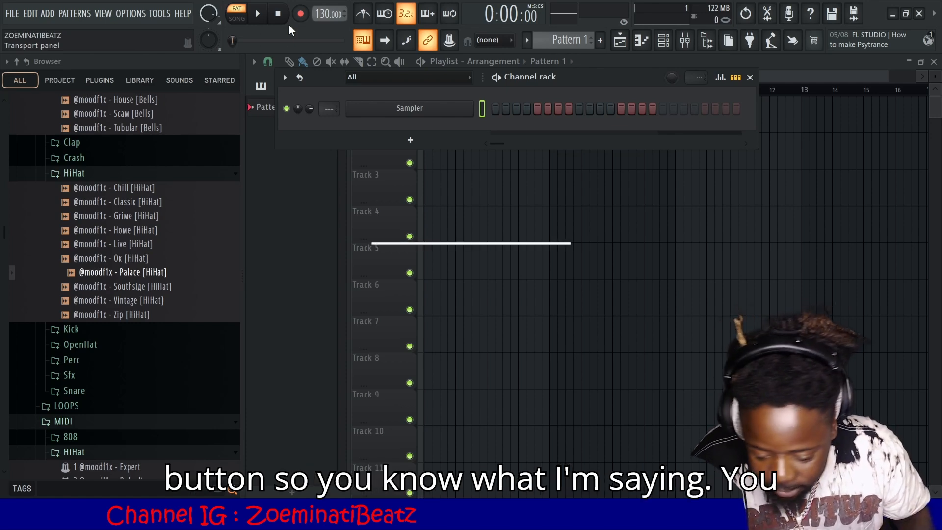
Set the project tempo to 100 BPM, start playback, and collapse the open browser folders.
right_click(322, 13)
left_click(444, 53)
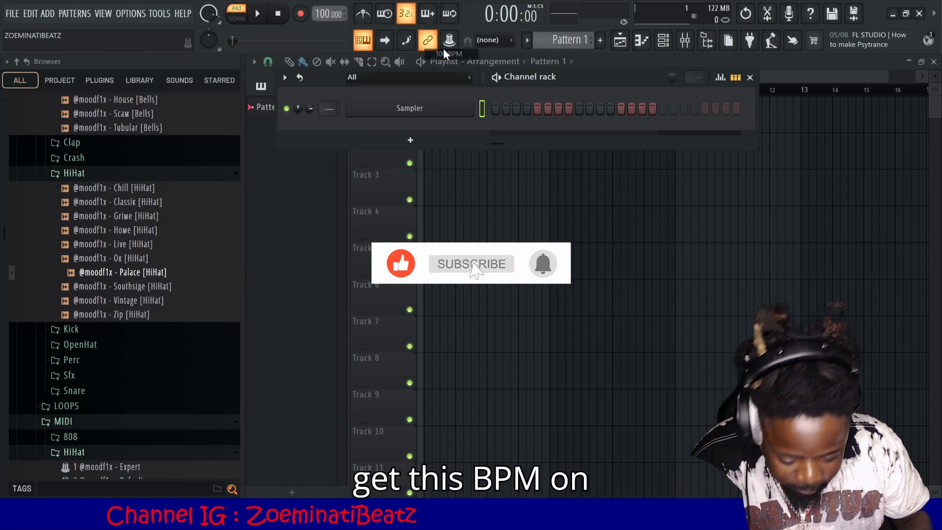
key("space")
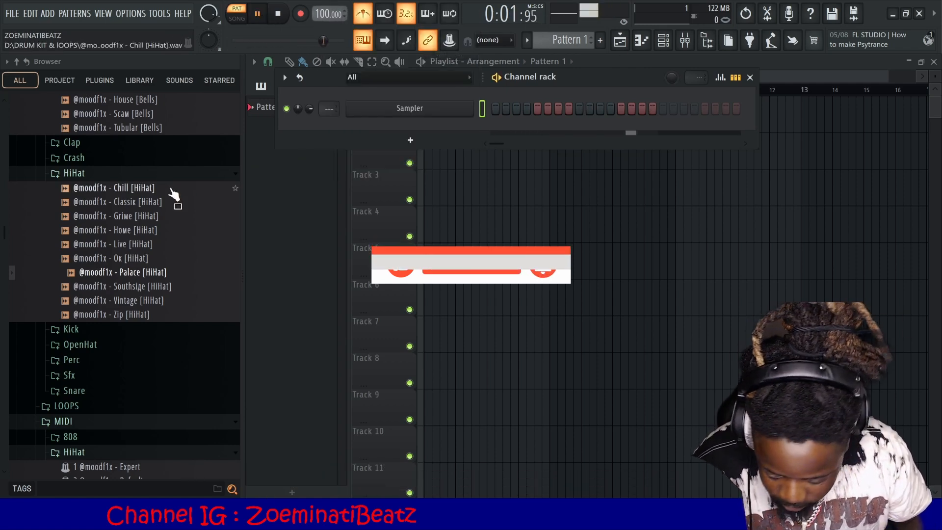
left_click(16, 61)
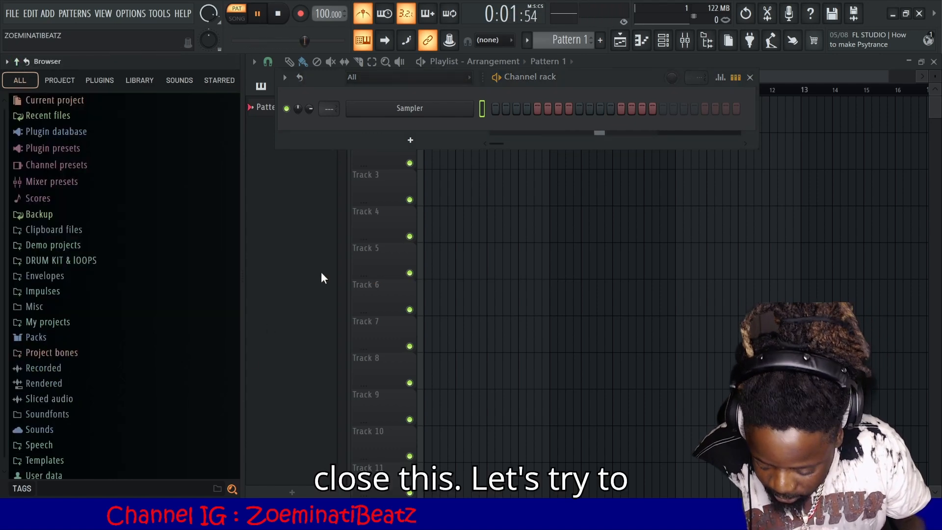
Add an FL Keys instrument channel and load its ePiano preset.
left_click(411, 140)
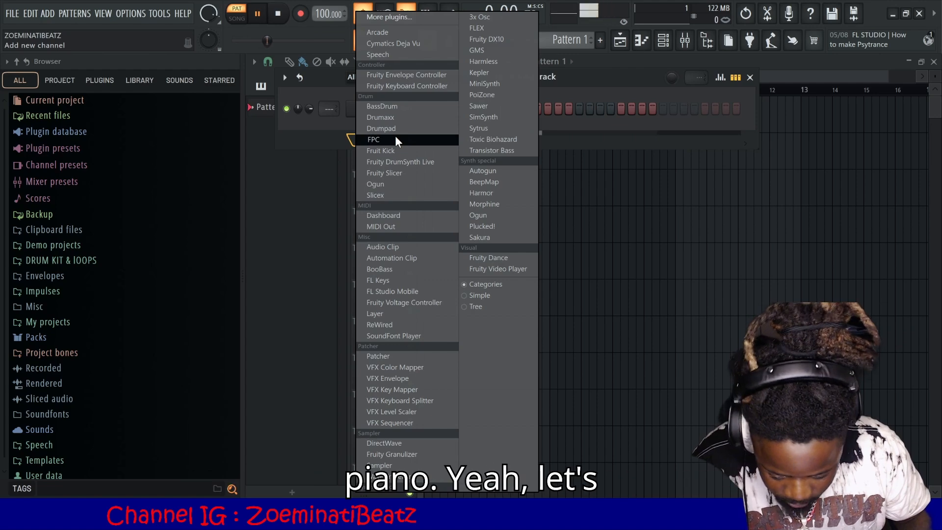
left_click(388, 280)
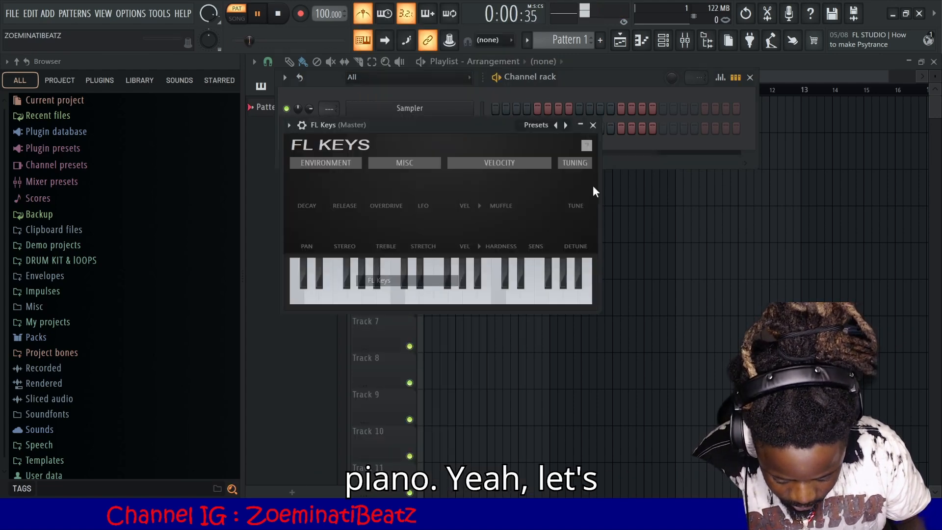
right_click(565, 126)
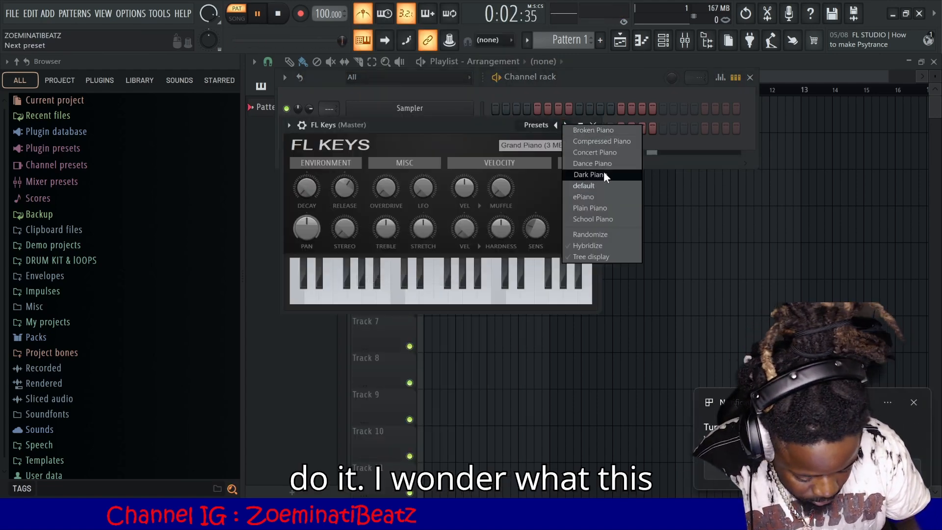
left_click(598, 196)
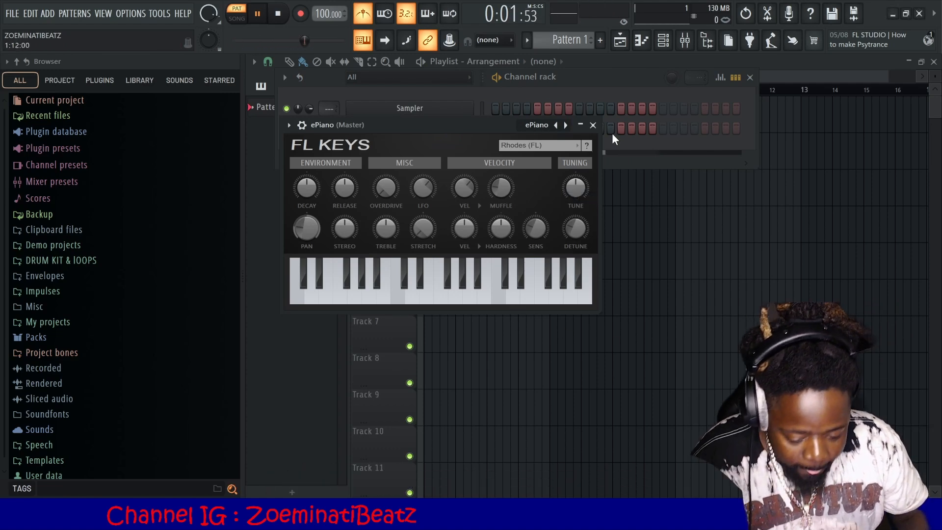
left_click(593, 126)
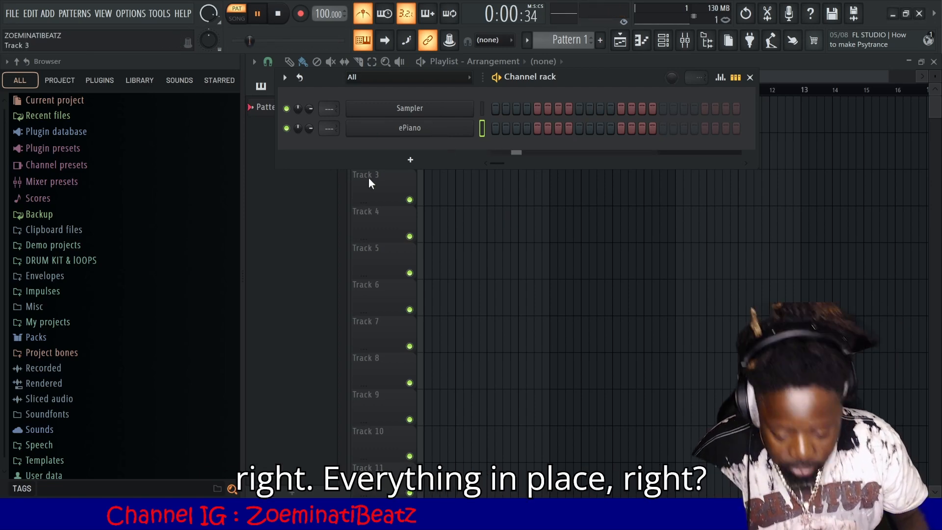
Open the ePiano channel in the piano roll and set scale highlighting to G Minor Natural (Aeolian).
right_click(457, 127)
left_click(517, 121)
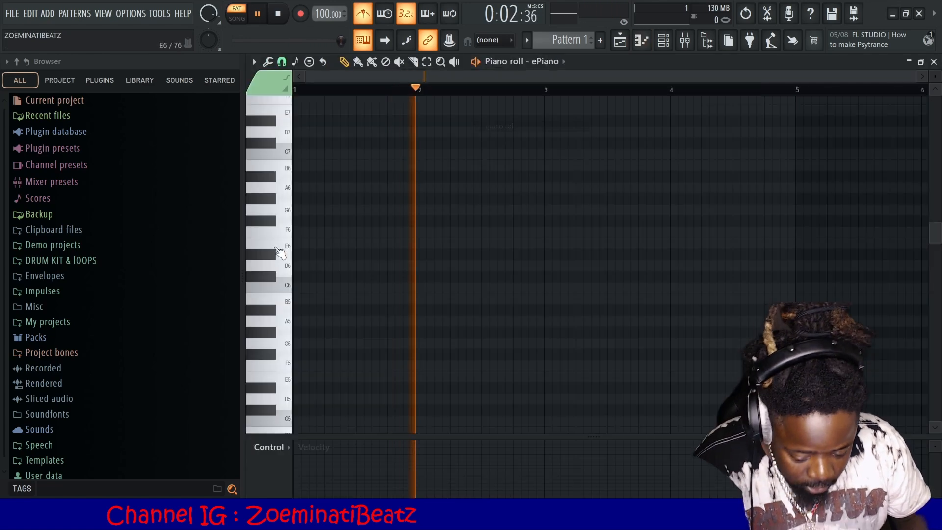
left_click(308, 61)
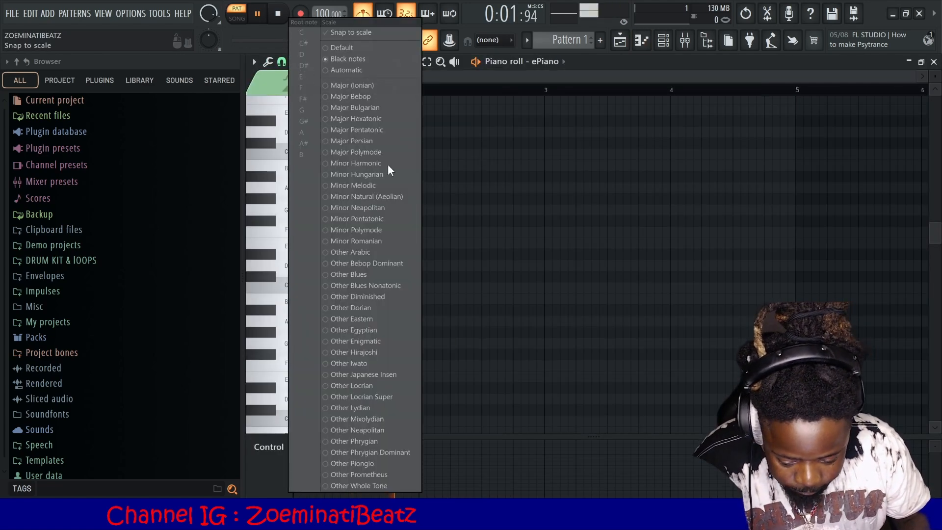
left_click(391, 195)
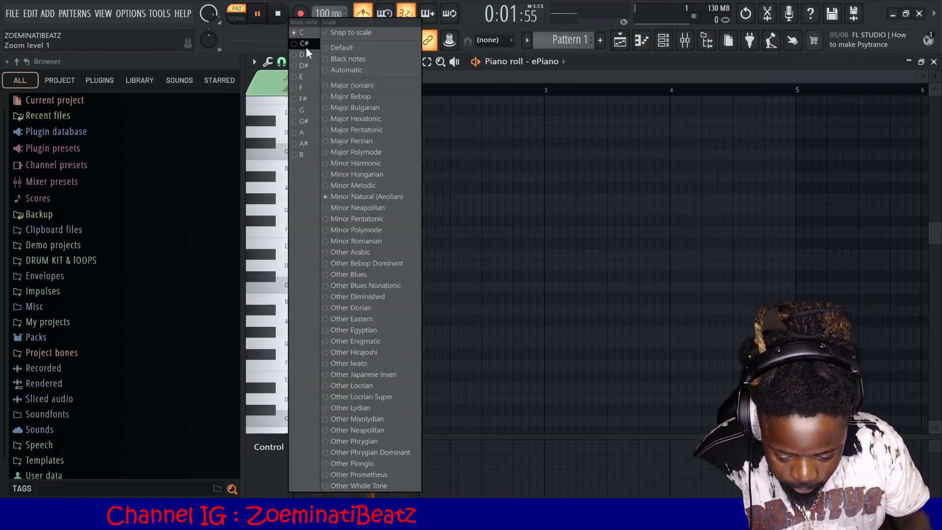
left_click(301, 111)
left_click(309, 110)
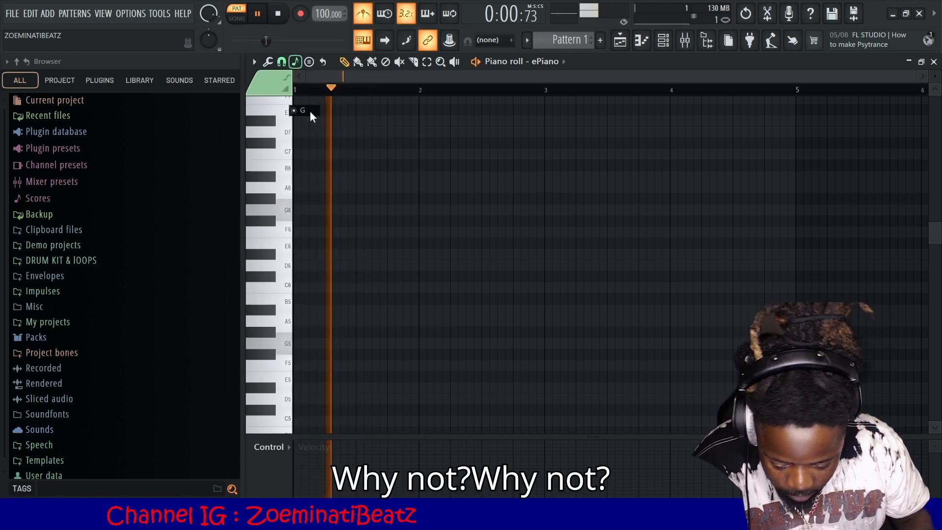
Draw a one-bar chord of G5, A#5 and D6 in bar 1 and play it back.
key("space")
left_click(305, 344)
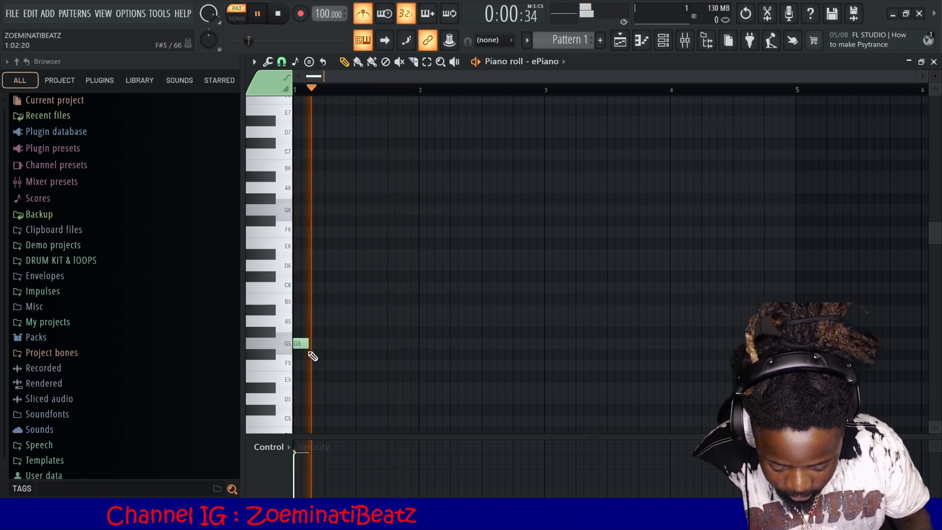
left_click_drag(313, 343, 416, 354)
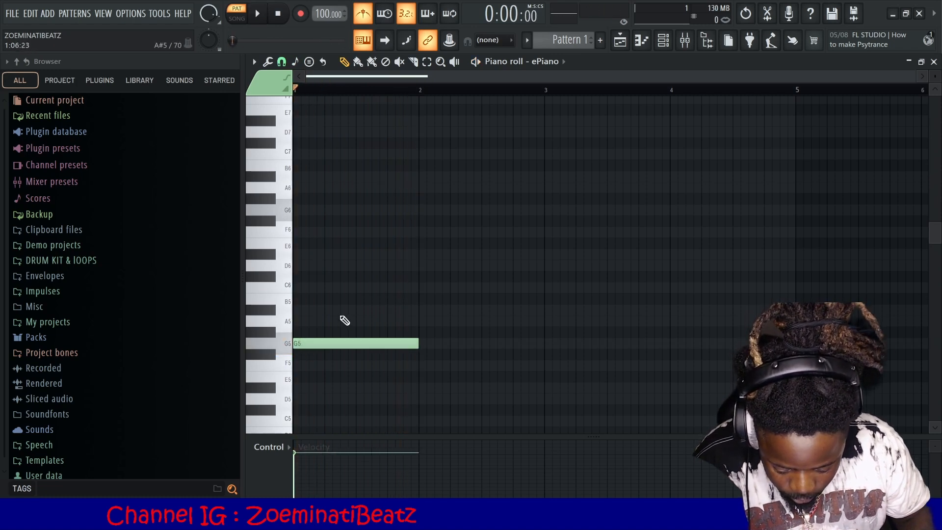
left_click(302, 310)
left_click(302, 266)
key("space")
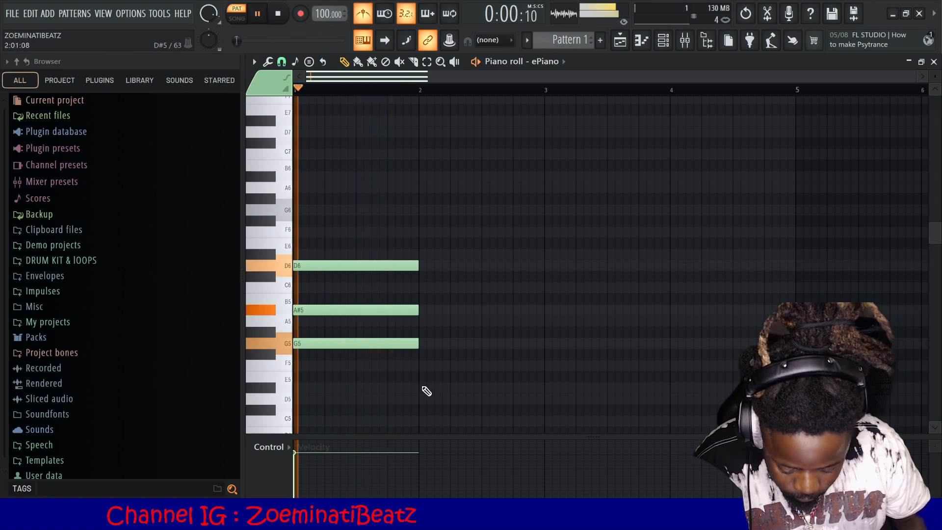
Add one-bar chords of F5, A5 and C6 in bar 2 and G5, A#5 and D6 in bar 3.
left_click(421, 366)
left_click(421, 321)
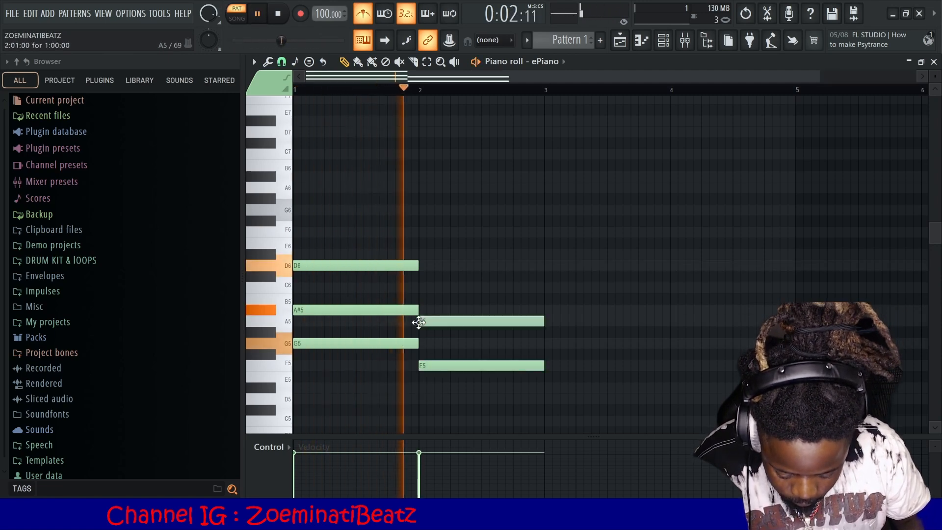
left_click(421, 288)
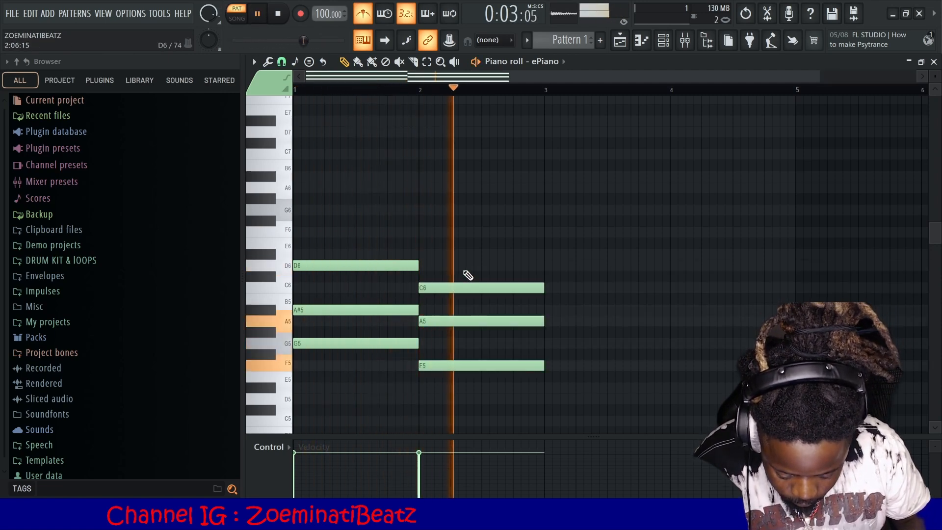
left_click(547, 344)
left_click(546, 310)
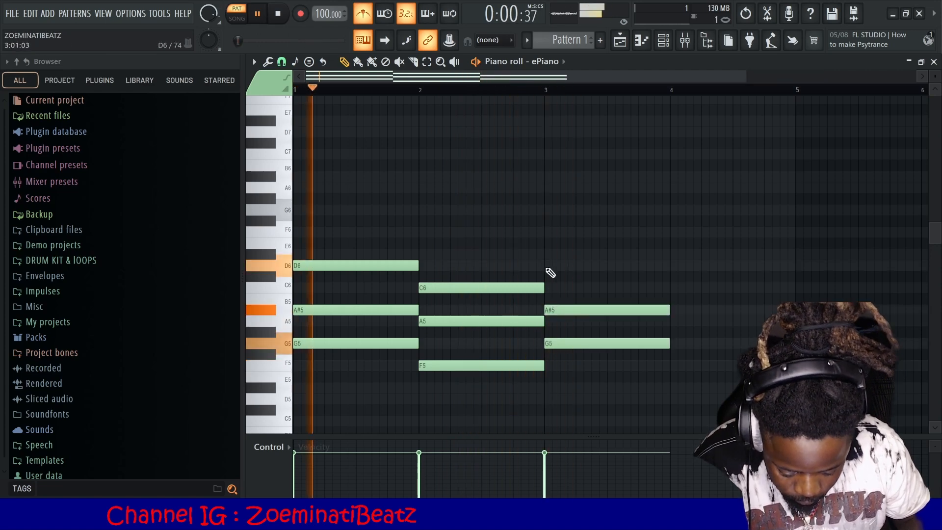
left_click(546, 265)
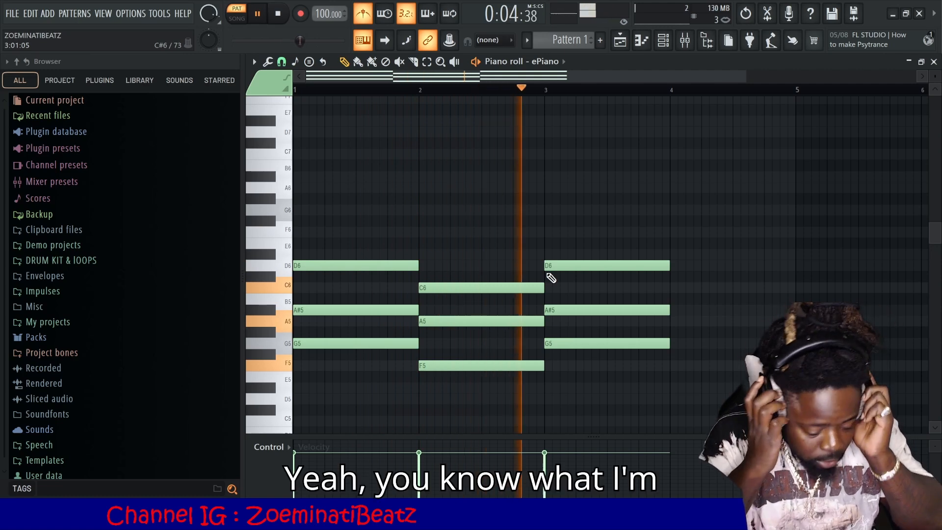
Add a one-bar chord of D5, F5 and A5 in bar 4 and play the progression.
key("space")
left_click(671, 398)
left_click(672, 366)
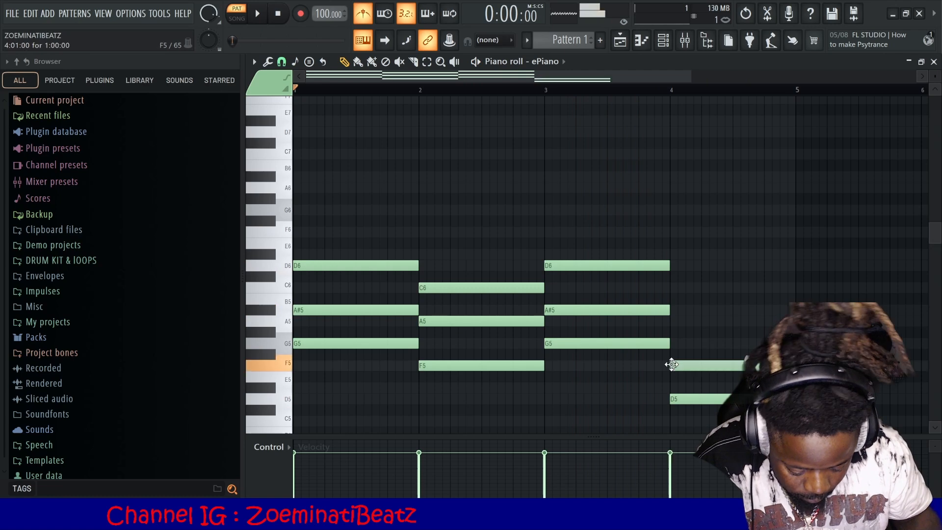
left_click(672, 321)
key("space")
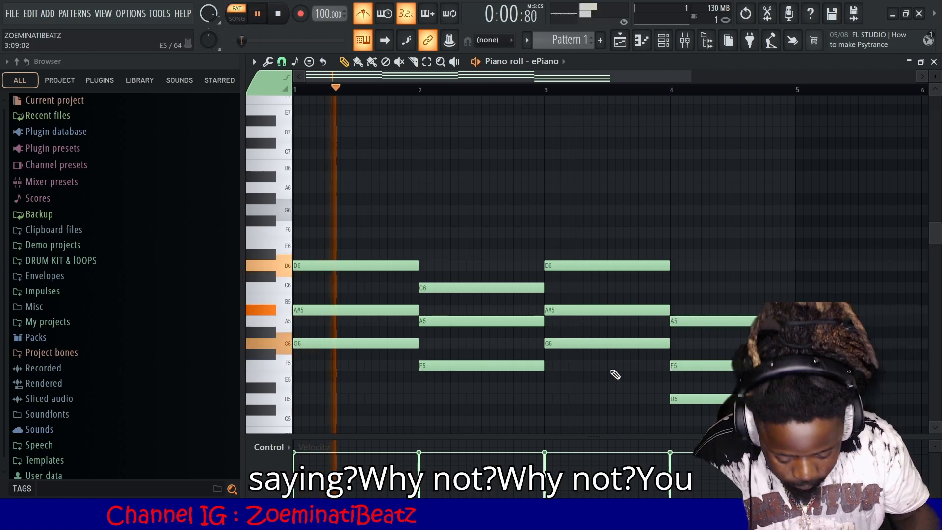
Duplicate the lowest note of all four chords one octave down to G4, F4, G4 and D4, and play the result.
scroll(589, 368, "down", 4)
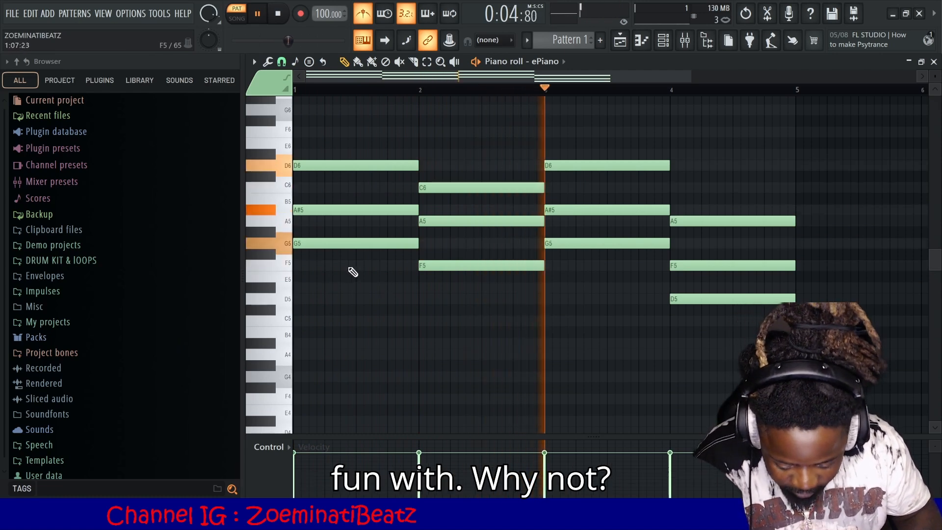
left_click(354, 244, "ctrl")
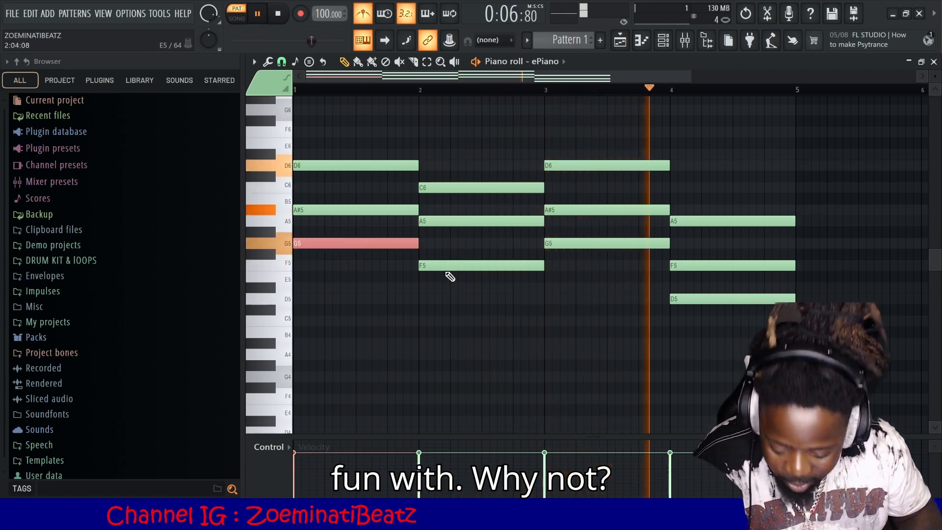
left_click(449, 265, "ctrl")
left_click(587, 244, "ctrl")
left_click(697, 299, "ctrl")
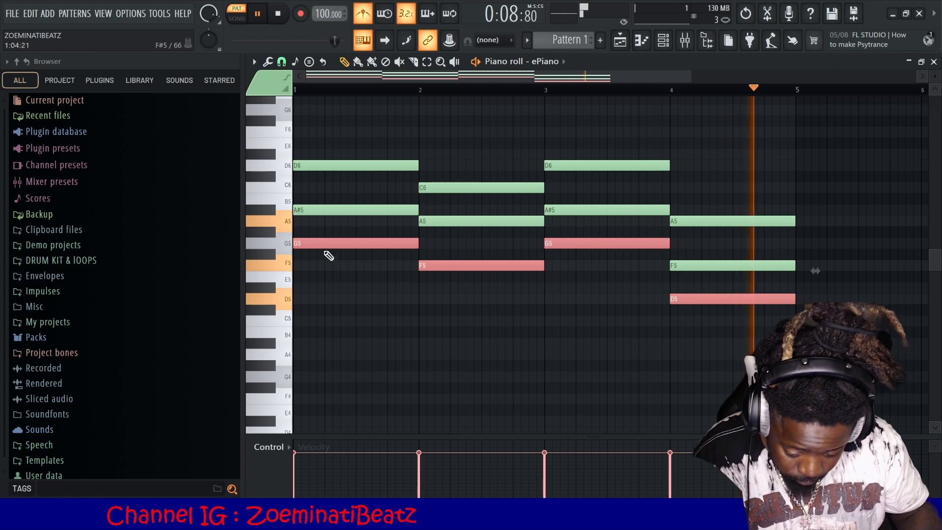
key("ctrl+Down")
key("space")
key("space")
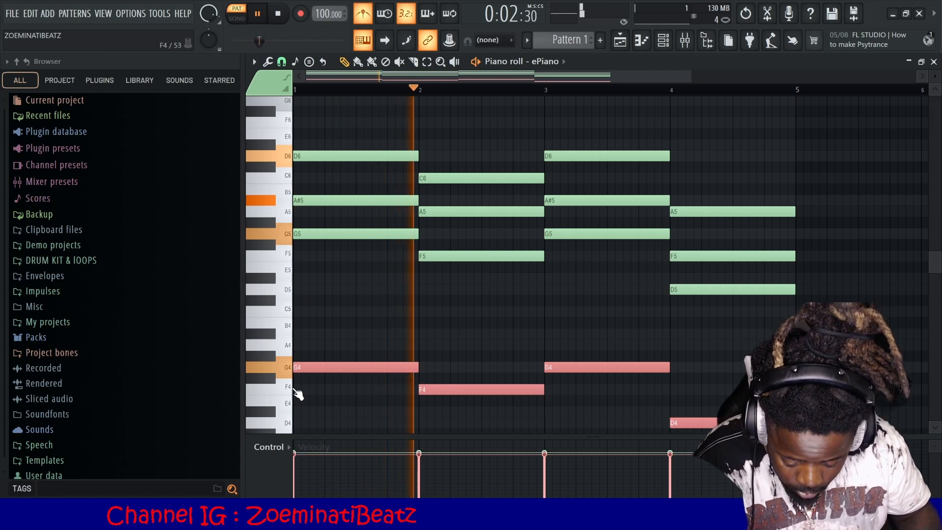
Duplicate the selected bass notes another octave down to G3, F3, G3 and D3, and play the pattern.
scroll(326, 338, "down", 1)
left_click_drag(315, 335, 297, 333, "shift")
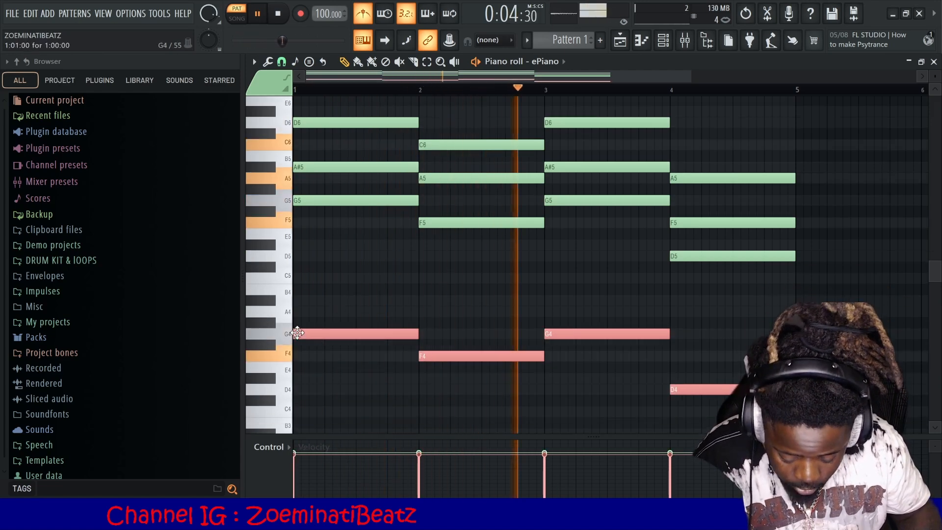
key("ctrl+Down")
key("space")
key("space")
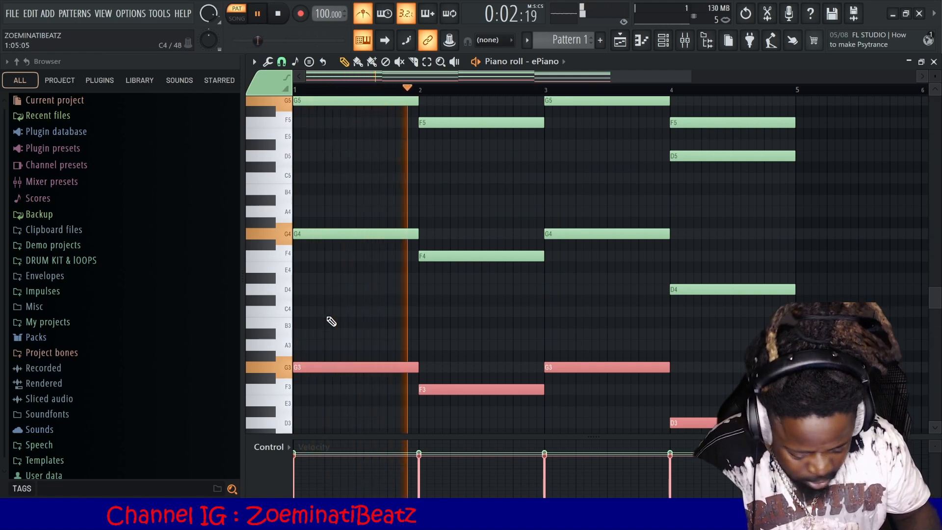
Lower the D6 notes in bars 1 and 3 by one octave to D5.
scroll(348, 333, "up", 2)
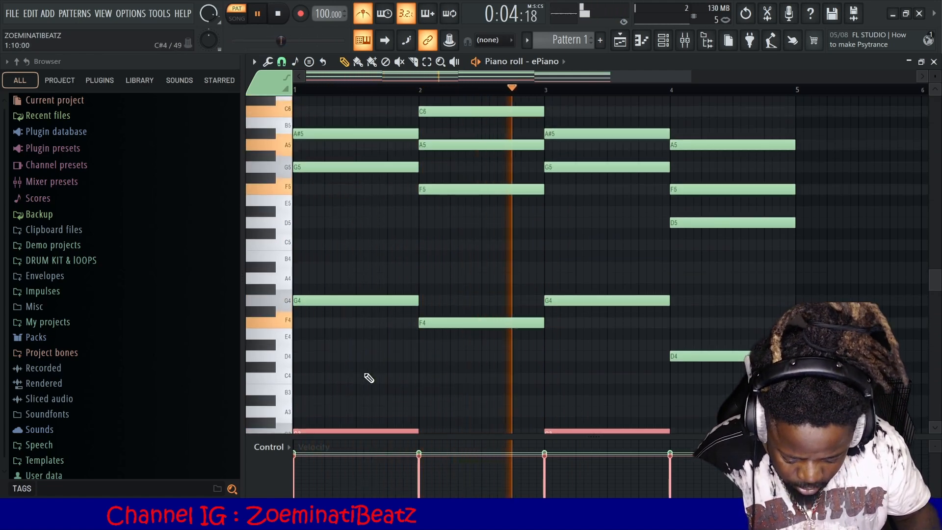
scroll(354, 370, "up", 4)
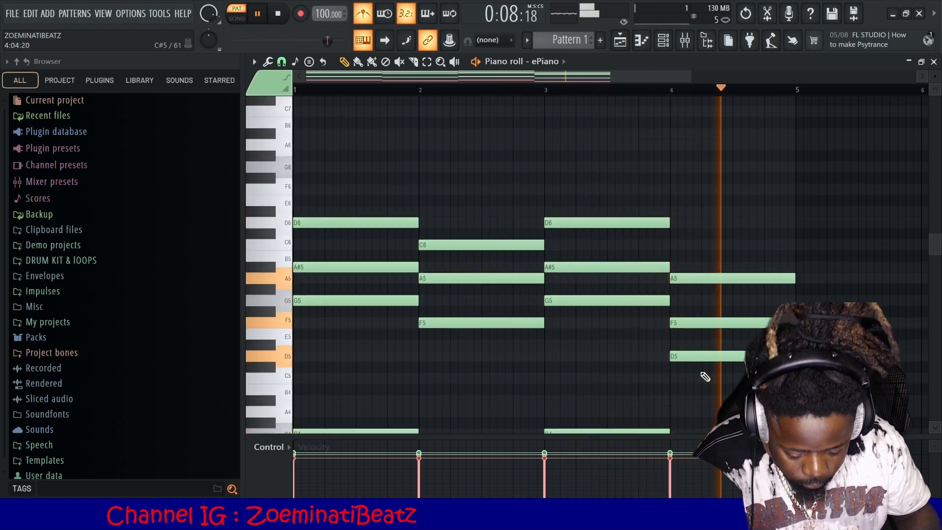
key("space")
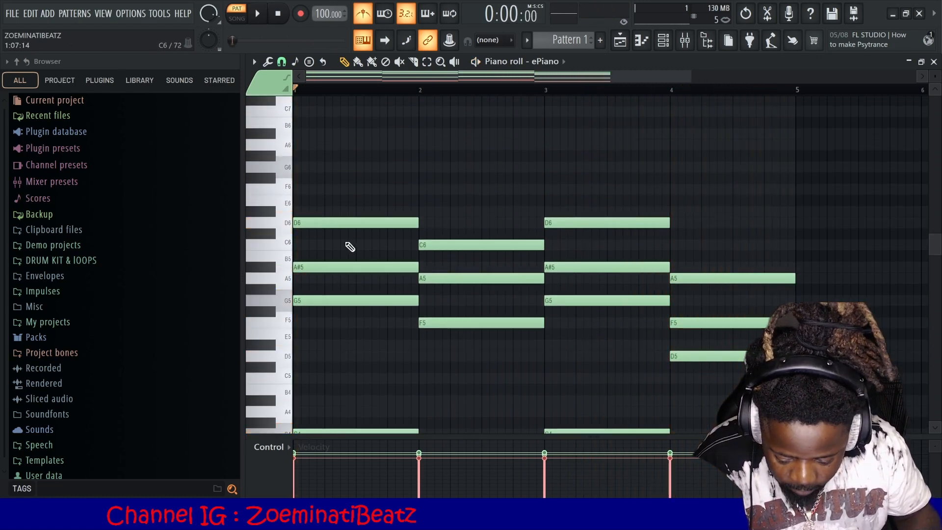
left_click(345, 222)
key("ctrl+Down")
key("space")
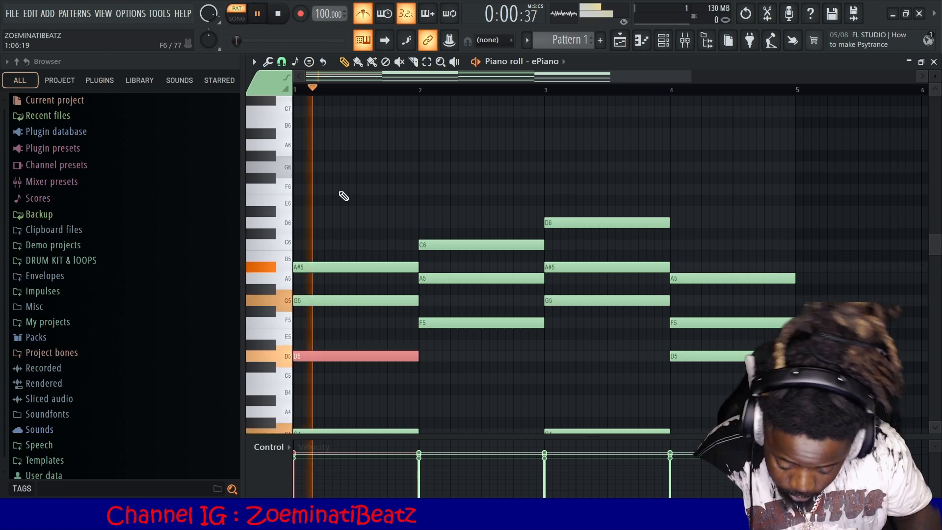
left_click(589, 223)
key("ctrl+Down")
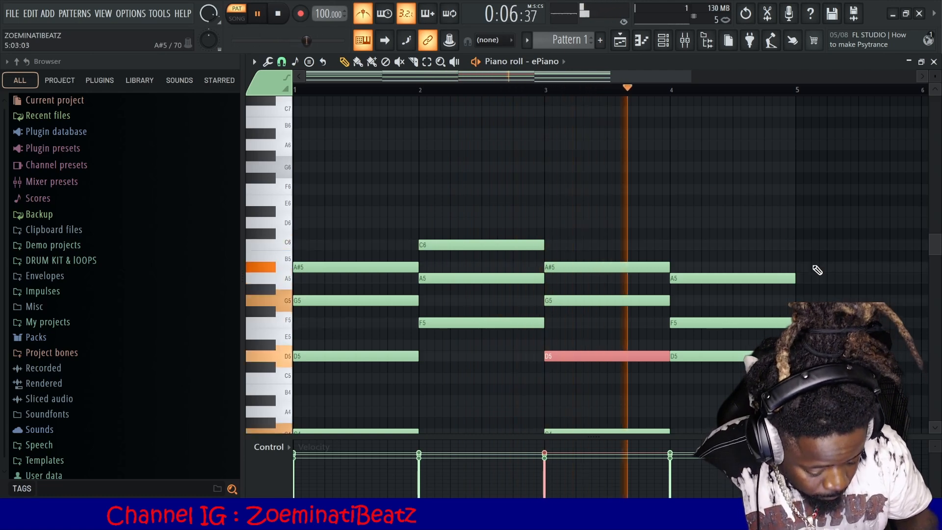
Try the D5 notes in bars 1, 3 and 4 one octave higher, and return them to D5.
left_click_drag(785, 378, 352, 362)
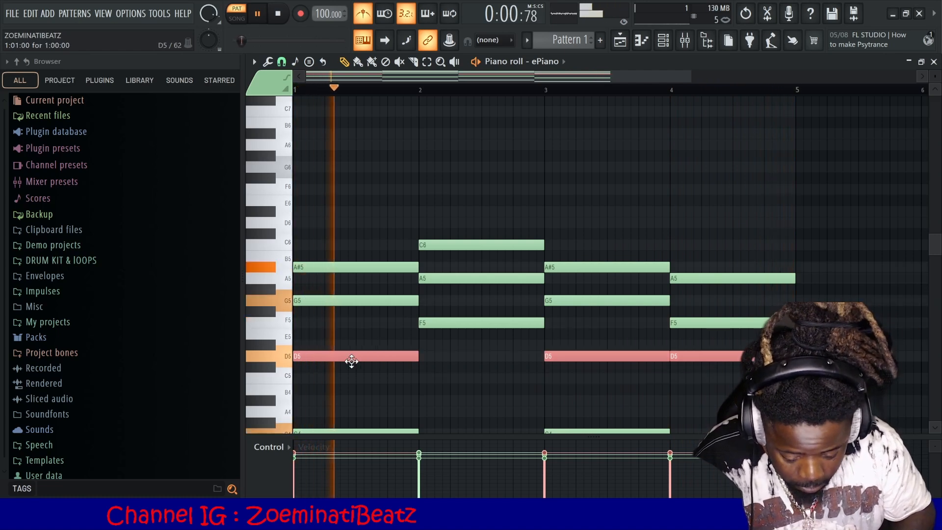
key("ctrl+Up")
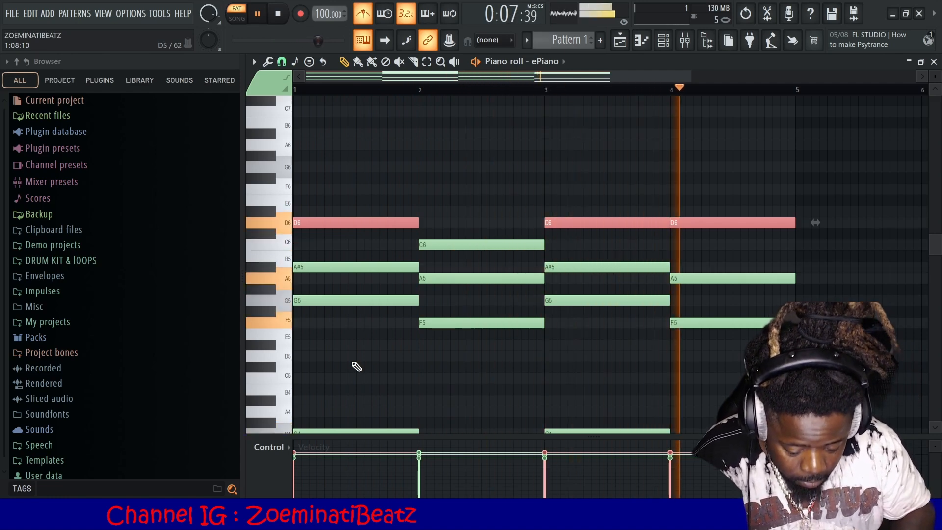
key("ctrl+Down")
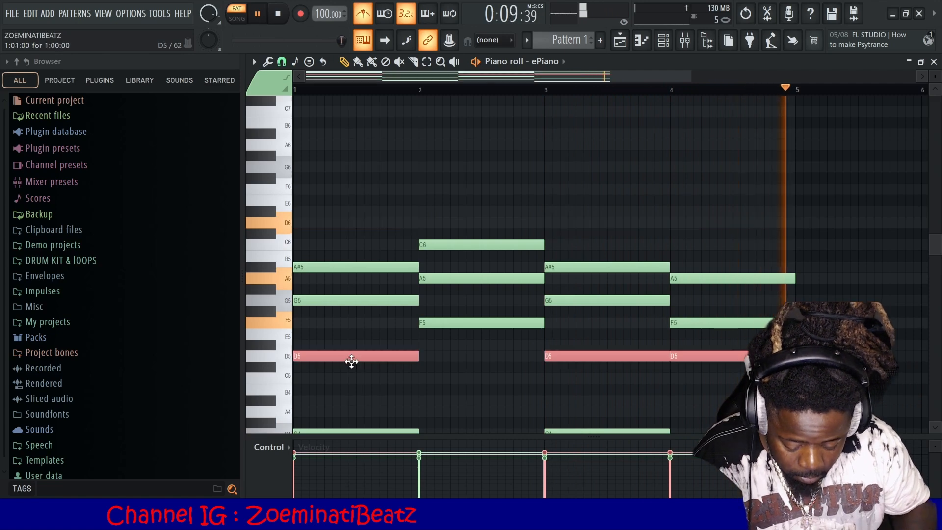
Try the A#5 note in bar 1 one octave higher at A#6, return it to A#5 and clear the selection.
key("space")
key("space")
left_click(336, 266)
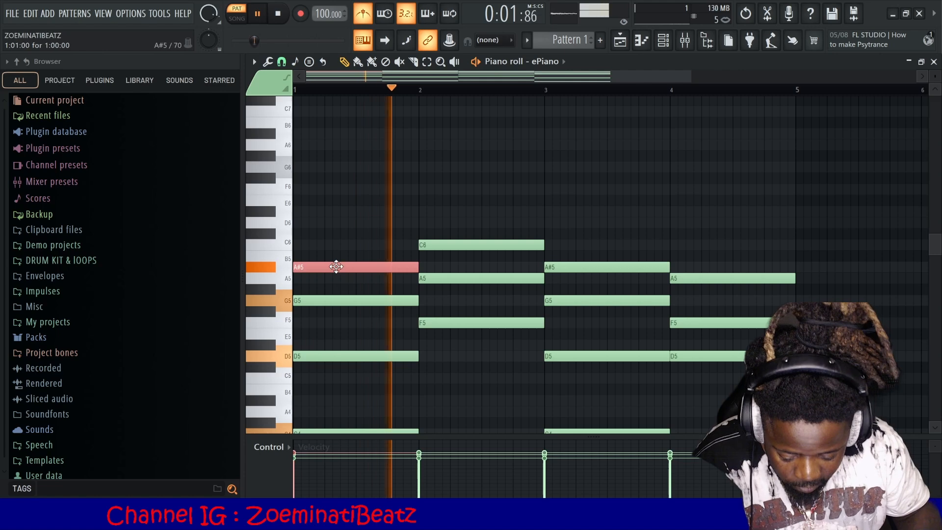
key("ctrl+Up")
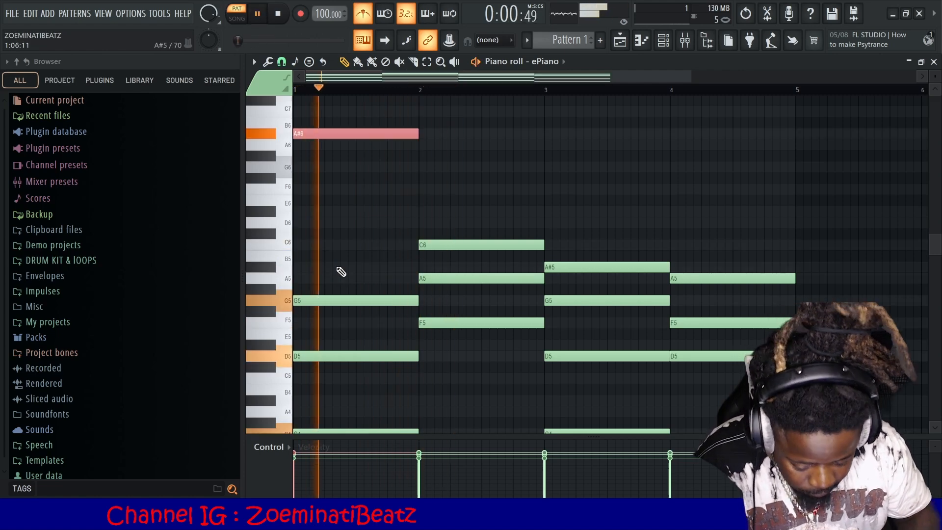
key("ctrl+Down")
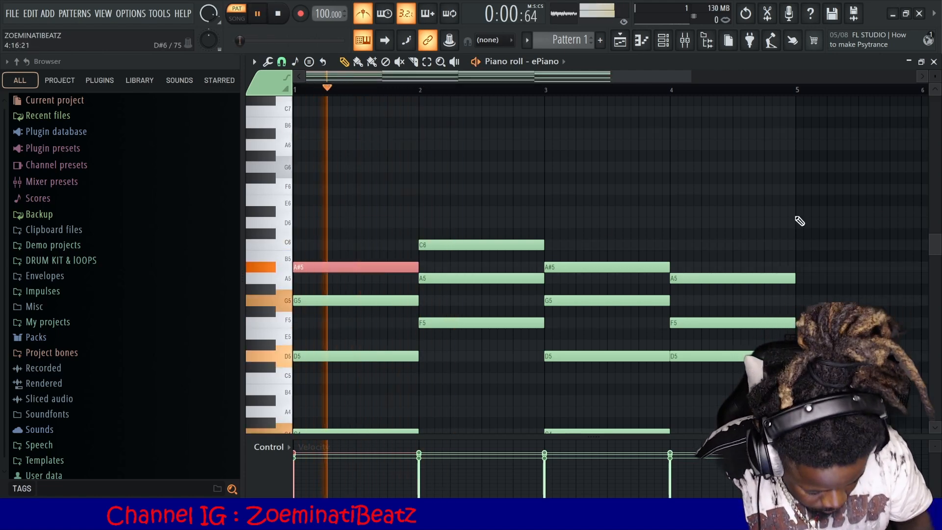
key("ctrl+d")
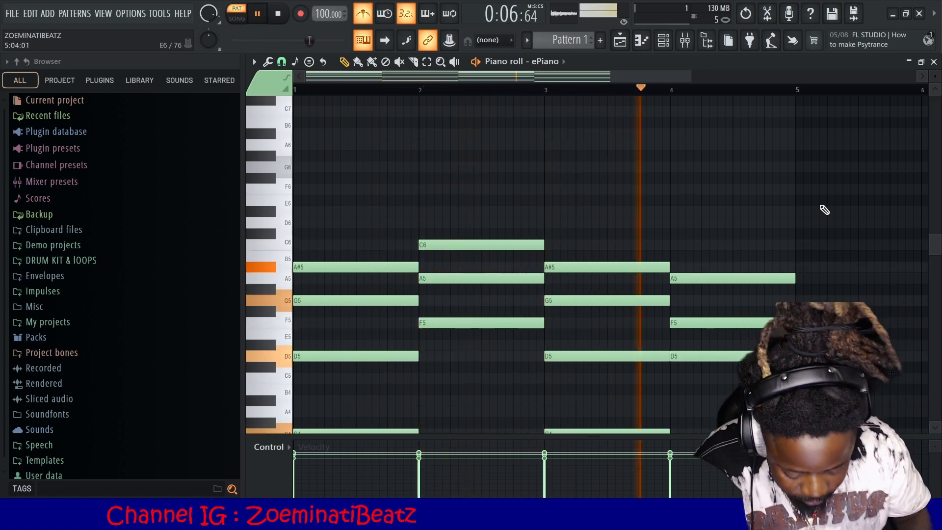
Turn off the metronome and stop playback.
left_click(369, 13)
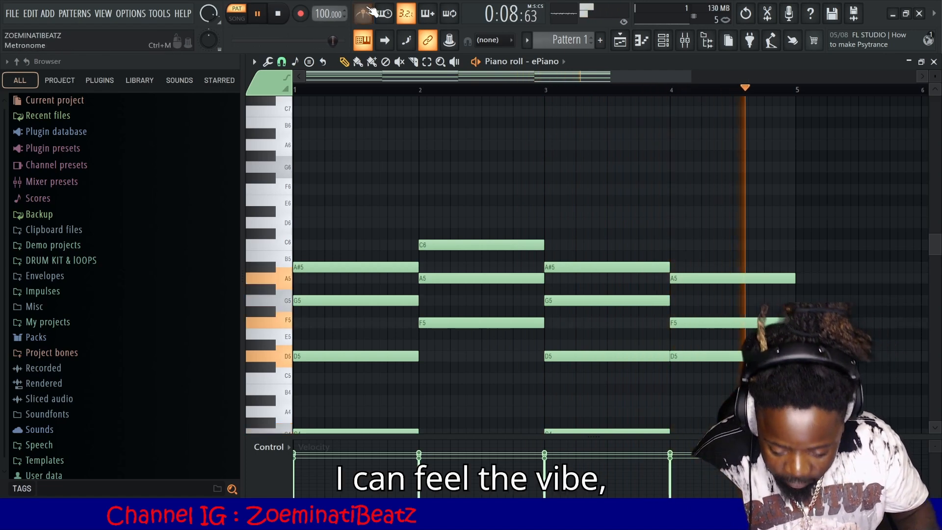
scroll(654, 168, "down", 4)
key("space")
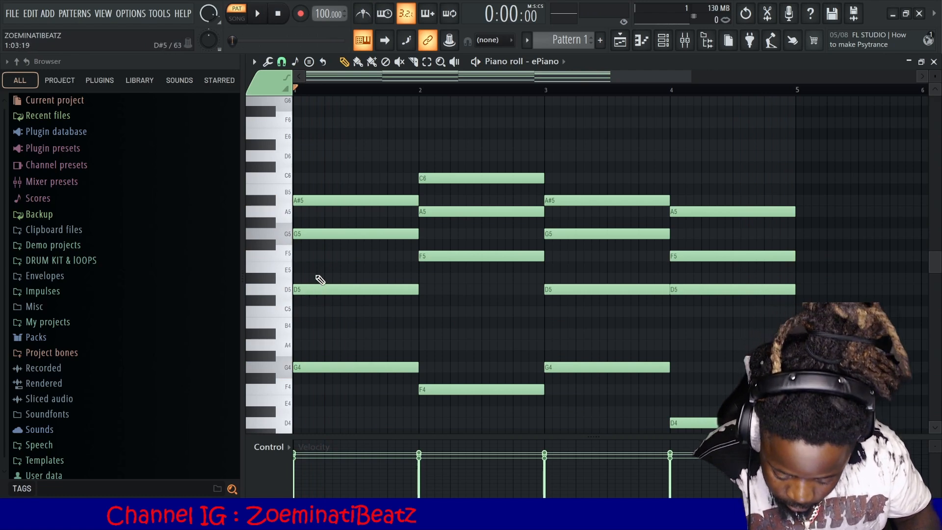
Try extra overlapping notes on G5 and A5 in bar 1 during playback, and delete them again.
left_click(317, 234)
left_click_drag(311, 231, 303, 231)
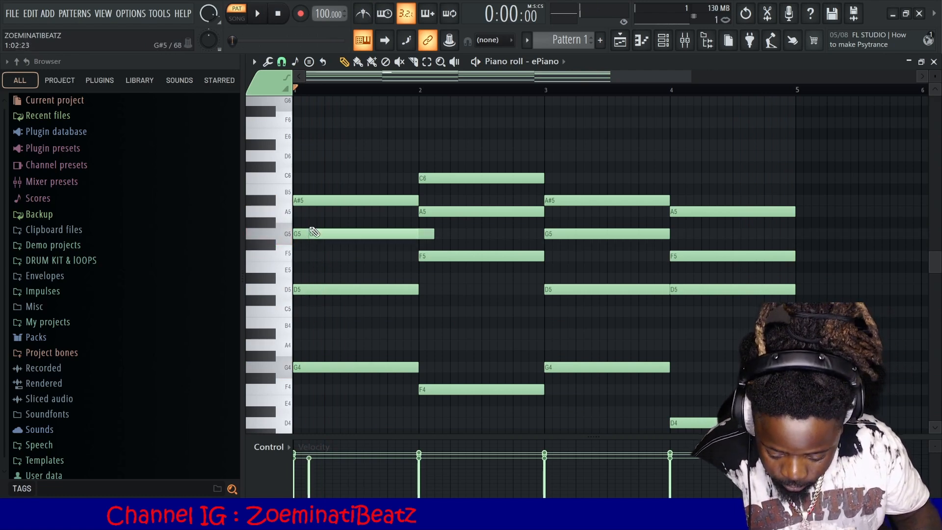
key("space")
left_click(327, 201)
right_click(347, 202)
key("space")
key("space")
key("space")
key("space")
left_click(341, 212)
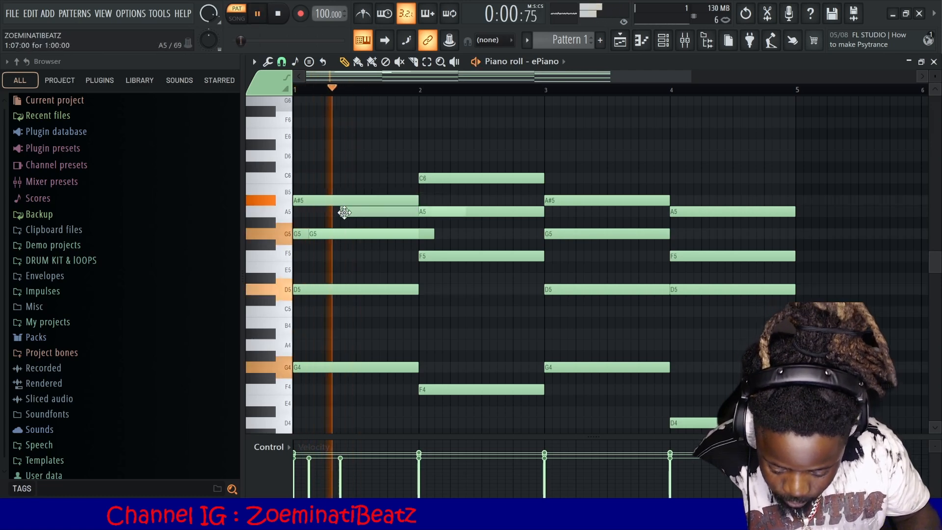
key("space")
right_click(345, 212)
key("space")
right_click(336, 232)
key("space")
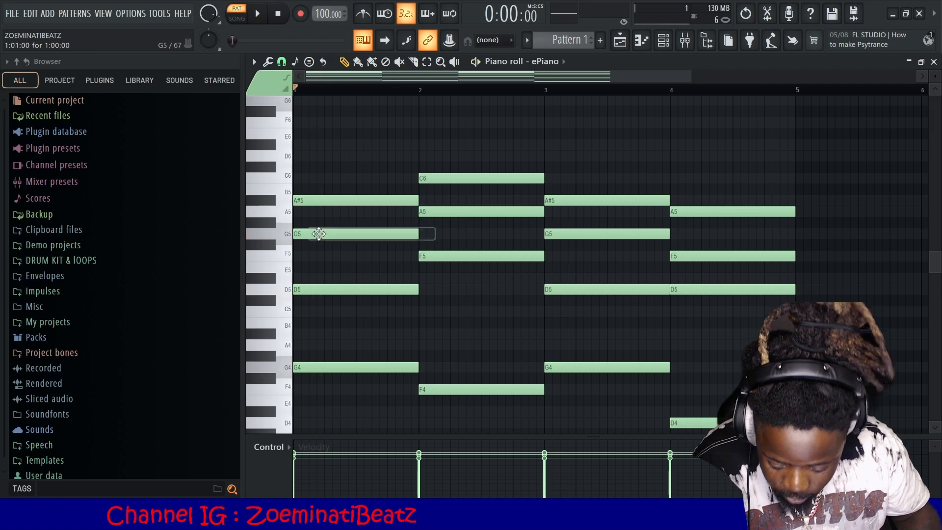
Play the pattern, close the piano roll and clone the ePiano channel.
key("space")
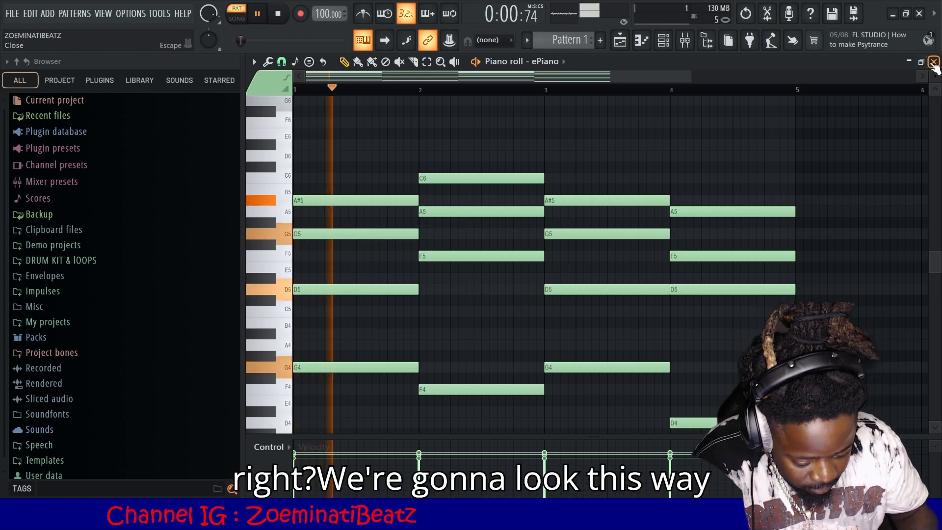
left_click(934, 62)
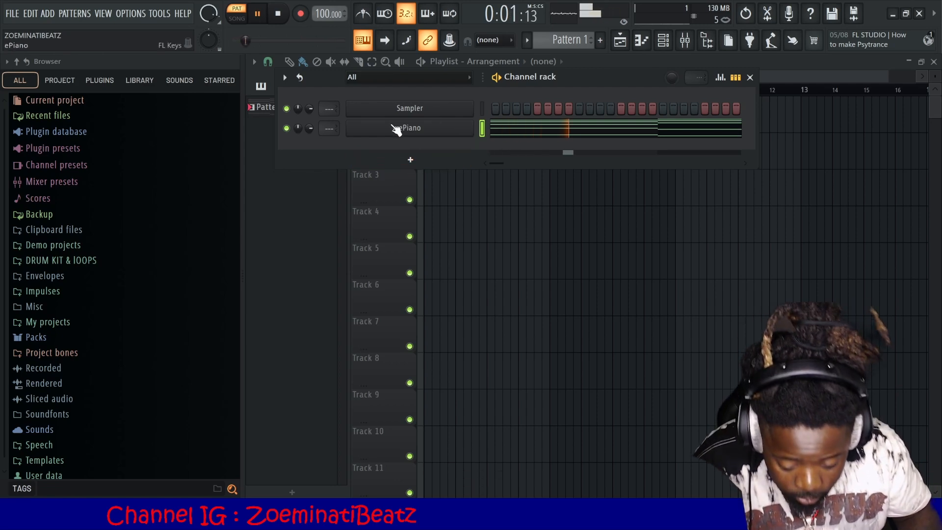
right_click(471, 125)
left_click(505, 240)
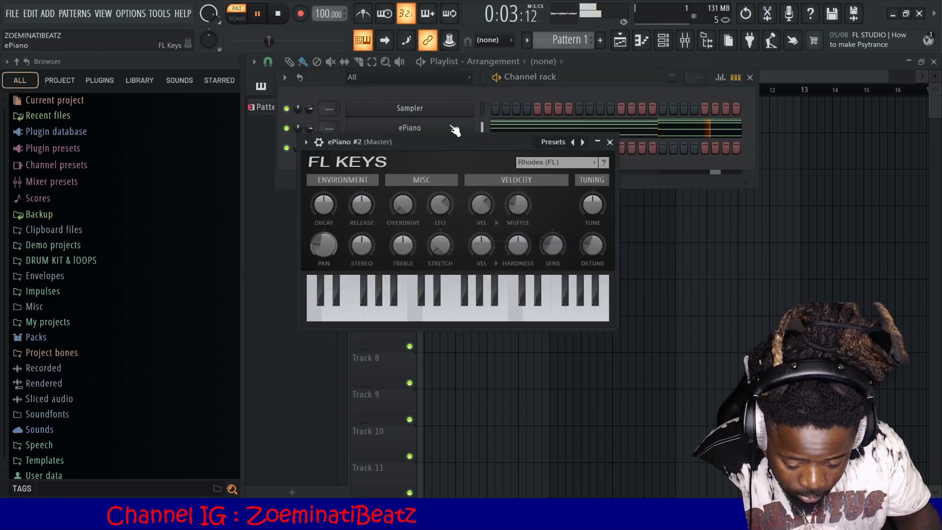
Copy the ePiano channel's notes and paste them into the ePiano #2 channel.
right_click(471, 127)
left_click(611, 139)
right_click(440, 126)
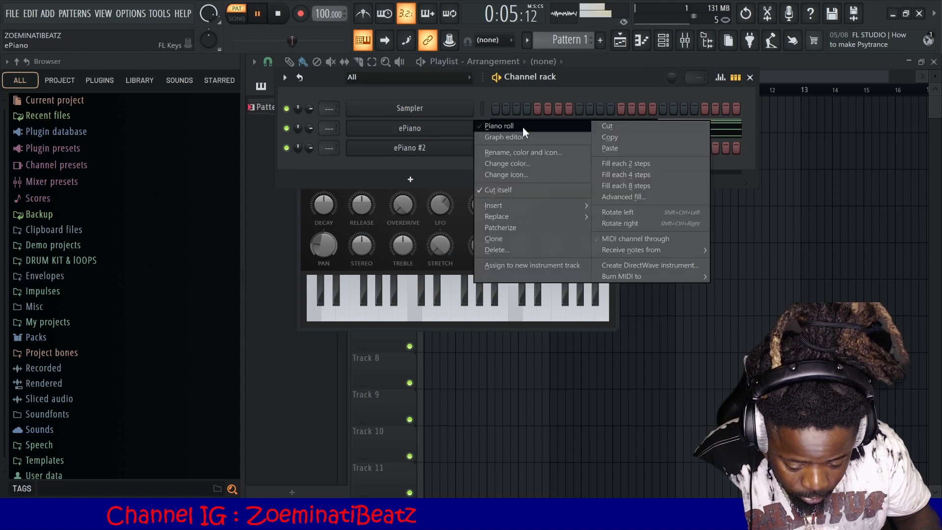
left_click(626, 135)
right_click(437, 146)
left_click(633, 167)
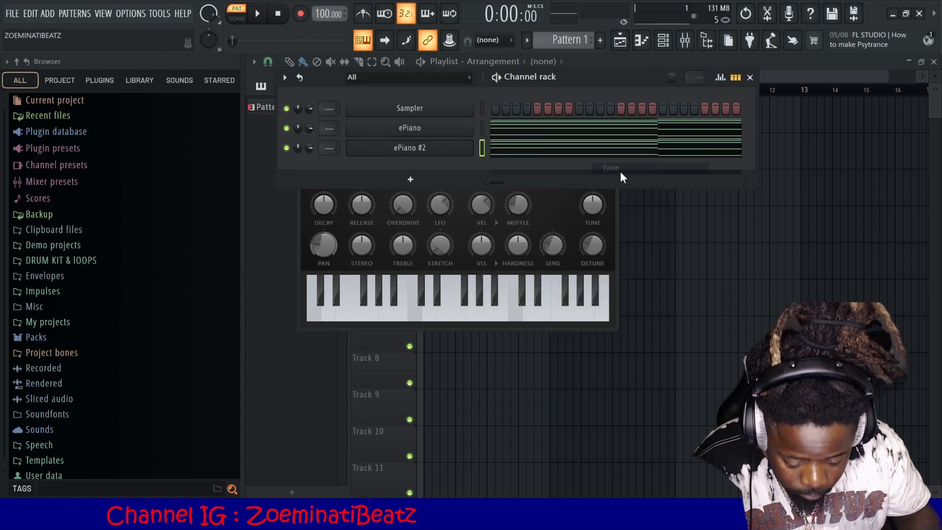
Set the ePiano #2 channel's volume to 49% and close the channel rack.
left_click_drag(310, 146, 310, 169)
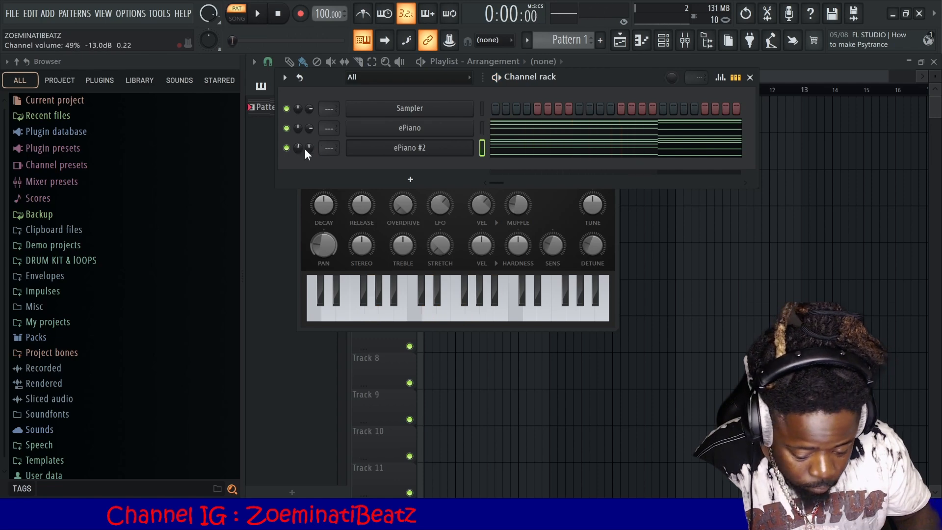
left_click(455, 149)
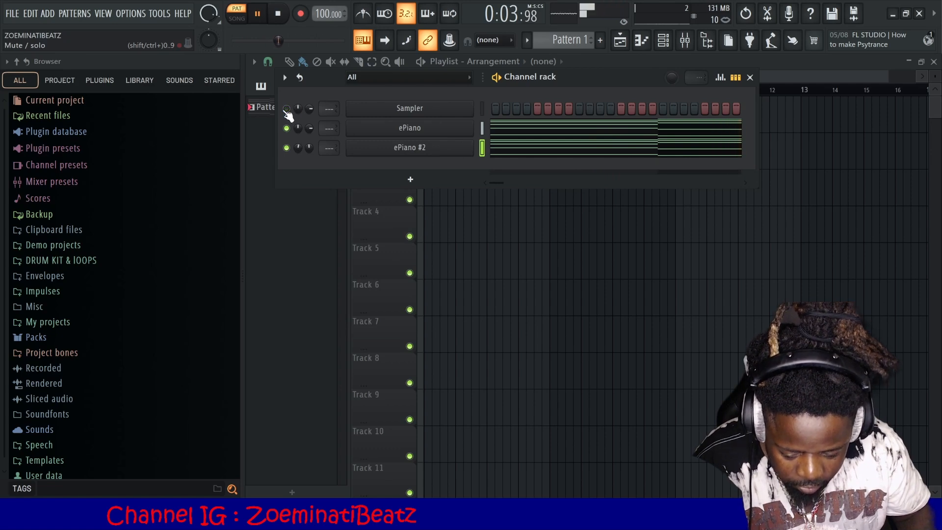
key("F6")
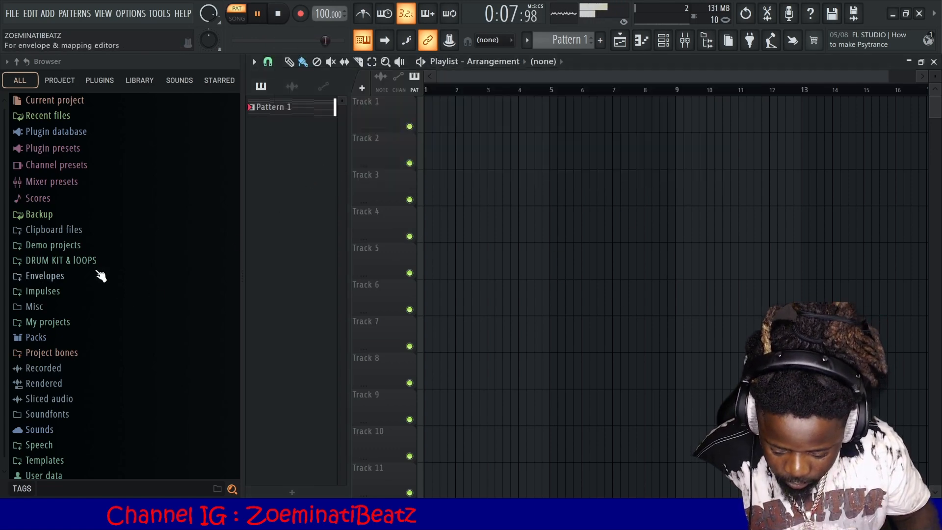
Search the browser for "afro" and look through the Afro Science Drum Kit samples for the shaker loops.
left_click(115, 486)
type("afro")
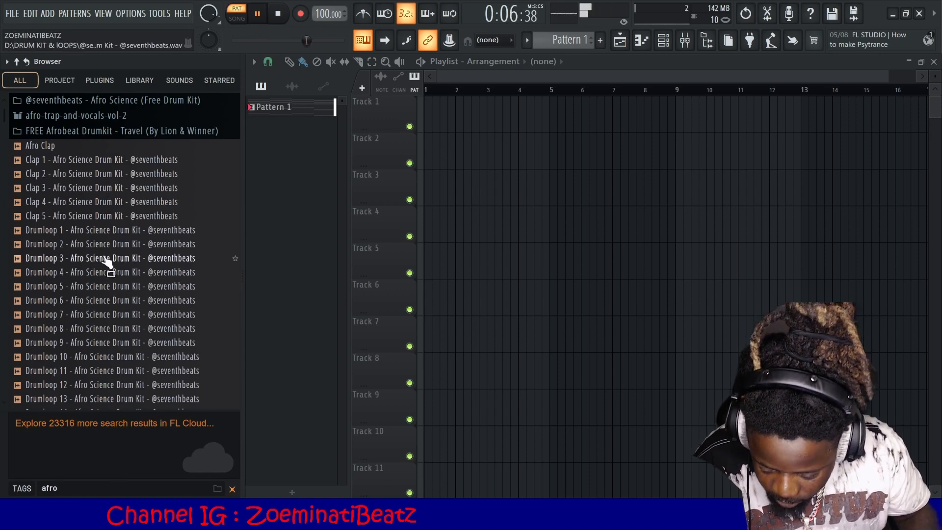
scroll(148, 267, "down", 4)
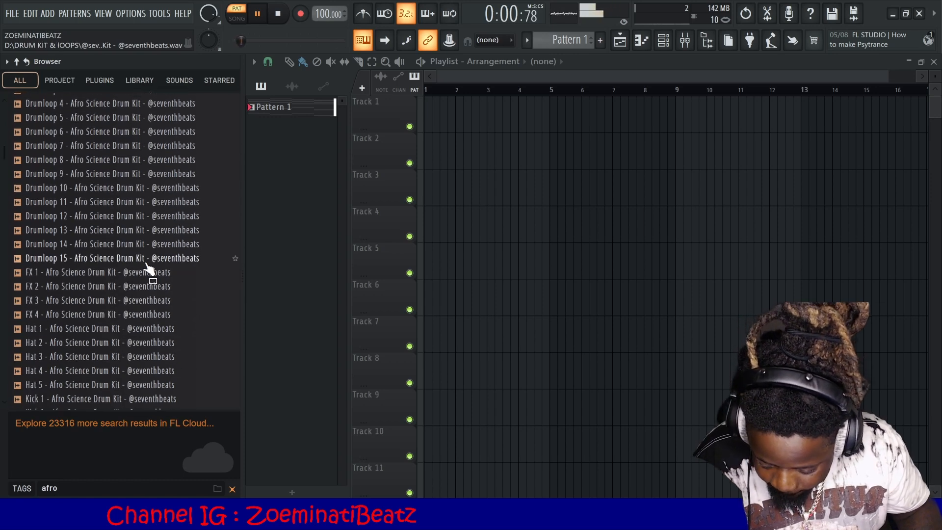
scroll(152, 267, "down", 4)
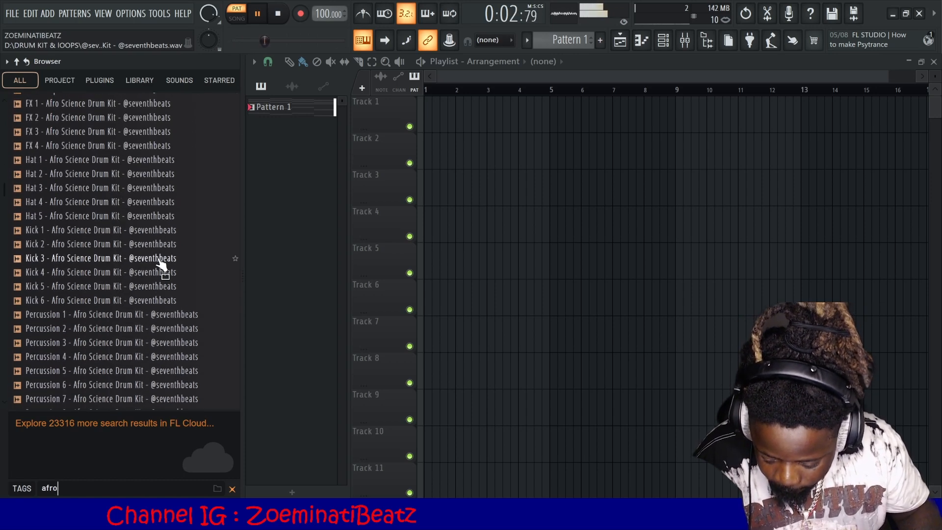
scroll(162, 268, "down", 10)
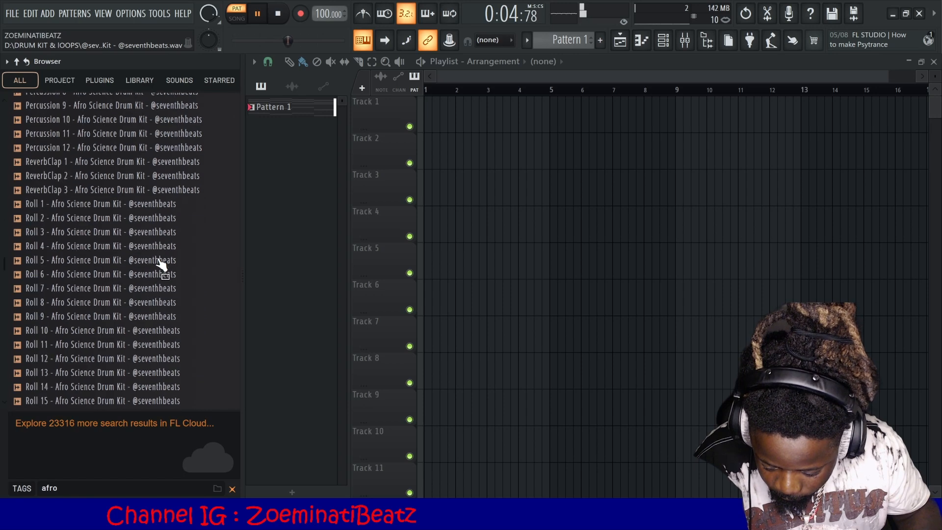
scroll(162, 265, "down", 2)
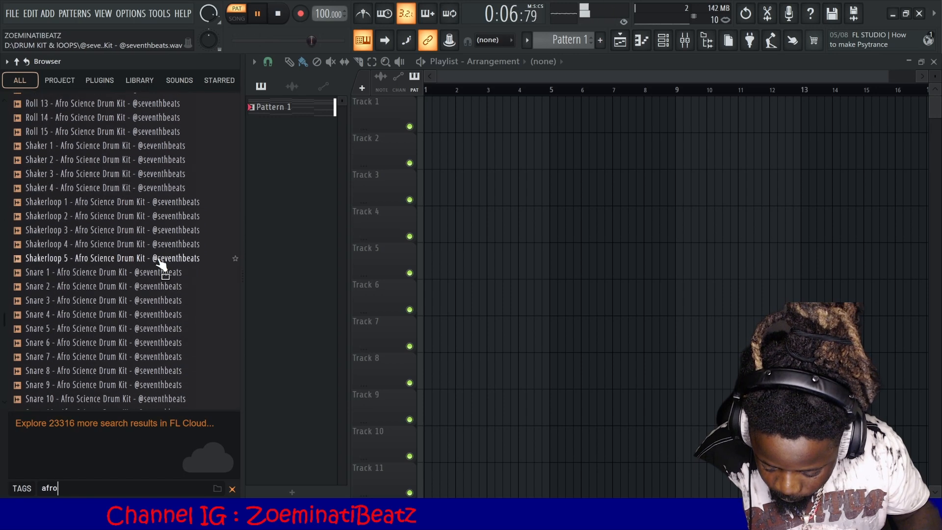
Preview the Afro Science shaker loops, including Shakerloop 1, 3, 4 and 5, against the playing chords.
left_click_drag(119, 201, 122, 206)
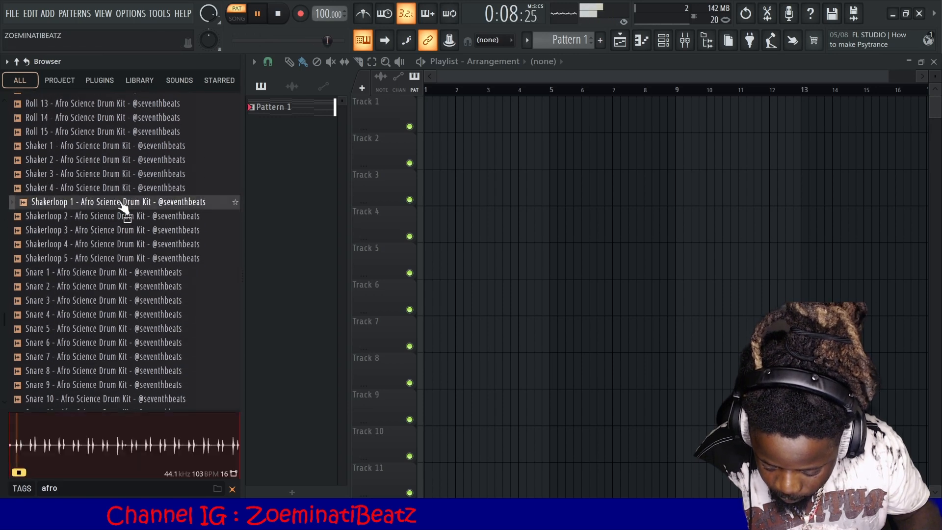
left_click(83, 232)
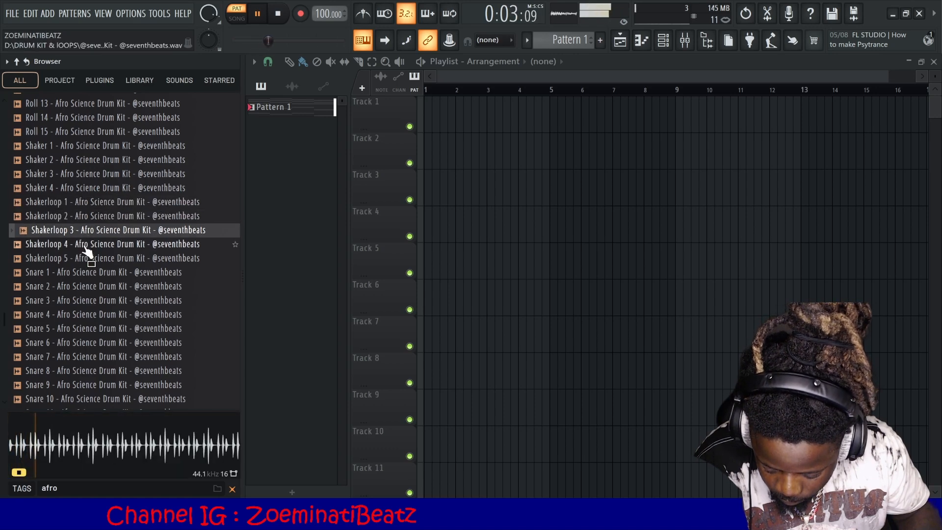
left_click(87, 248)
left_click(86, 261)
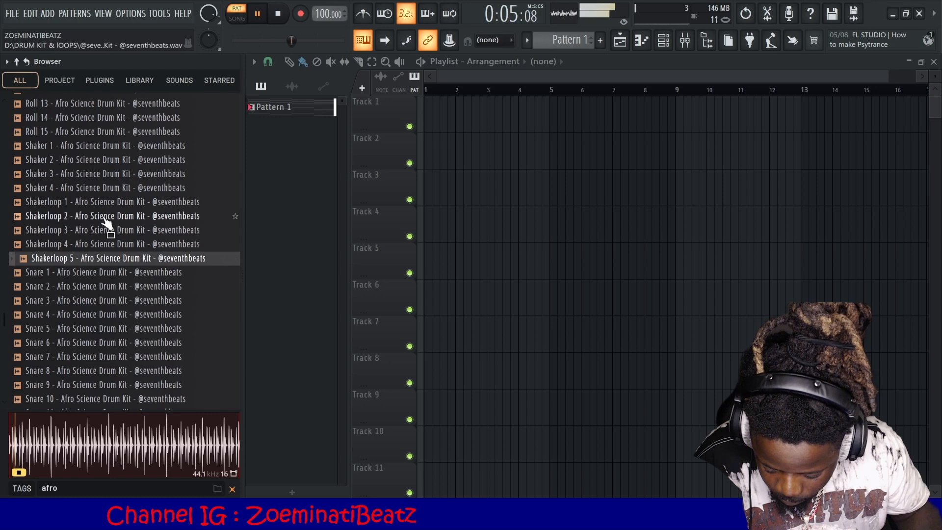
left_click(88, 202)
Place Shakerloop 1 on Track 5 and Pattern 1 on Track 1 of the playlist, both starting at bar 1.
left_click_drag(85, 202, 431, 95)
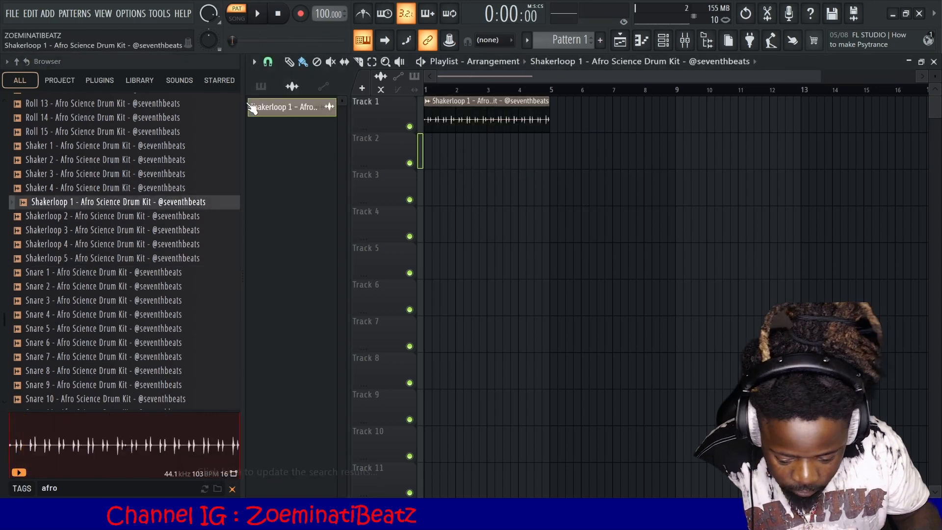
left_click_drag(526, 198, 483, 188)
left_click_drag(442, 107, 454, 246)
left_click_drag(437, 177, 432, 100)
Play the arrangement and check the channel volume in the Shakerloop 1 clip's settings.
key("space")
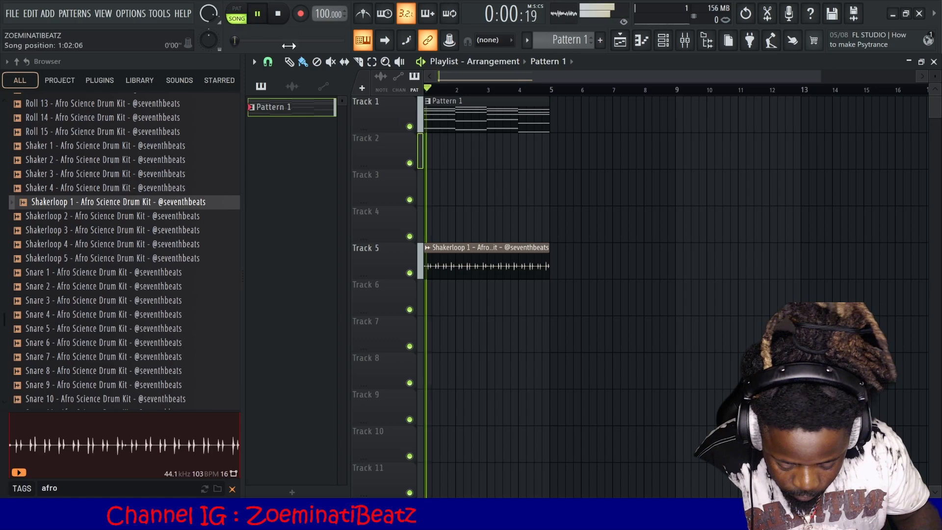
double_click(480, 267)
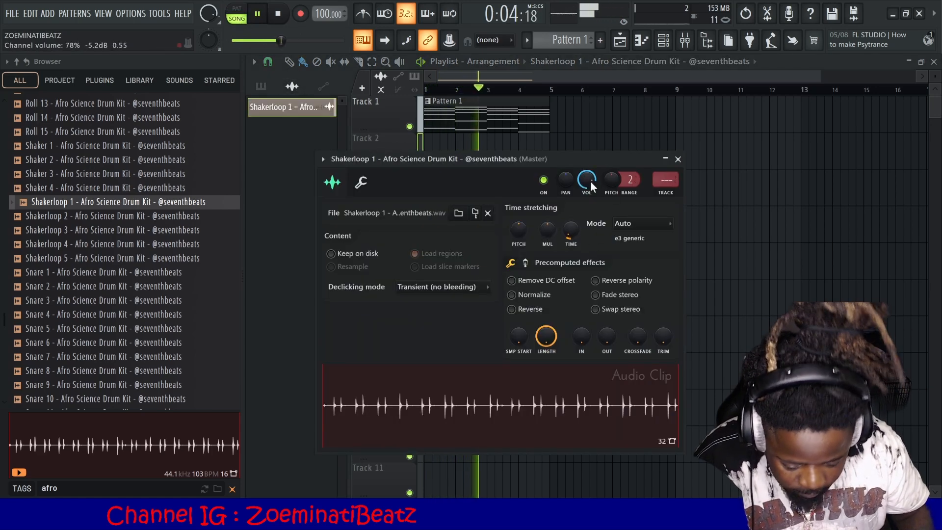
left_click(678, 159)
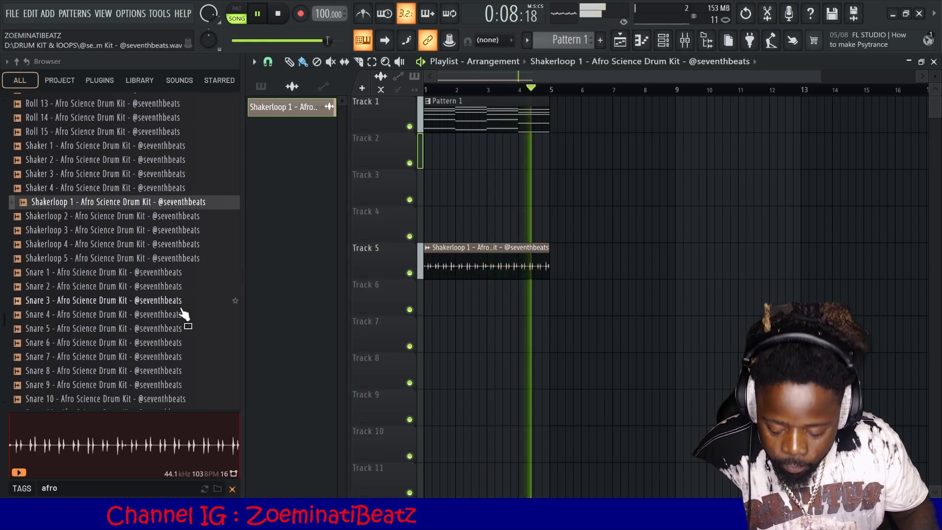
Stop playback and preview the Vocal 1 to Vocal 4 samples of the Afro Science Drum Kit.
scroll(200, 321, "up", 3)
scroll(200, 321, "down", 8)
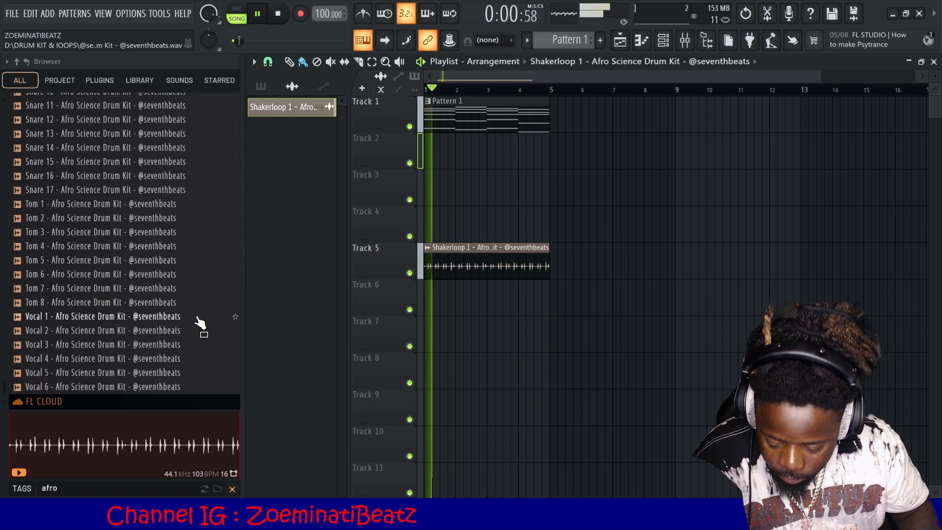
key("space")
left_click(135, 318)
left_click(79, 331)
left_click(64, 346)
left_click(65, 358)
Preview the Tom 1 to Tom 4 samples of the Afro Science Drum Kit.
left_click(69, 232)
left_click(69, 209)
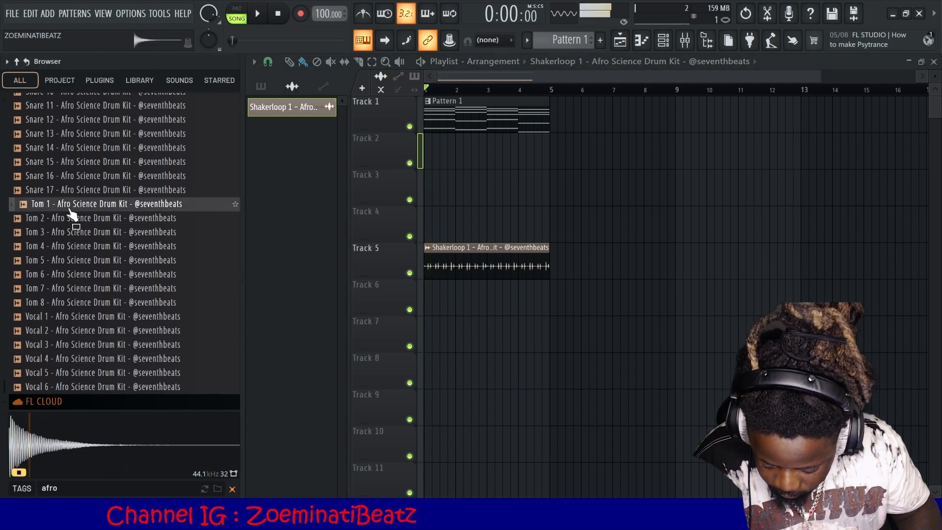
key("Down")
left_click(65, 237)
left_click(66, 248)
scroll(65, 252, "up", 3)
left_click(65, 307)
left_click(67, 316)
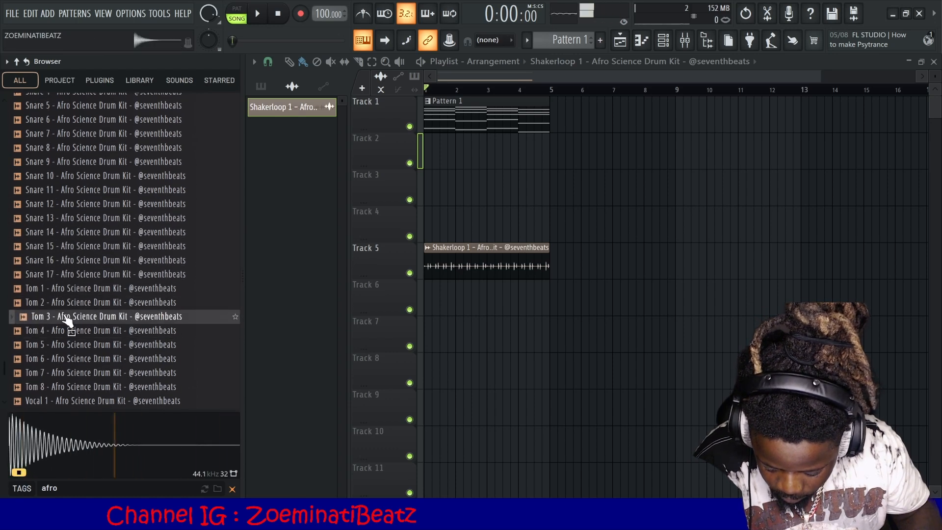
Preview several Afro Science drum loops, including Drumloop 10, Drumloop 9 and Drumloop 8.
scroll(66, 316, "up", 20)
scroll(67, 318, "up", 9)
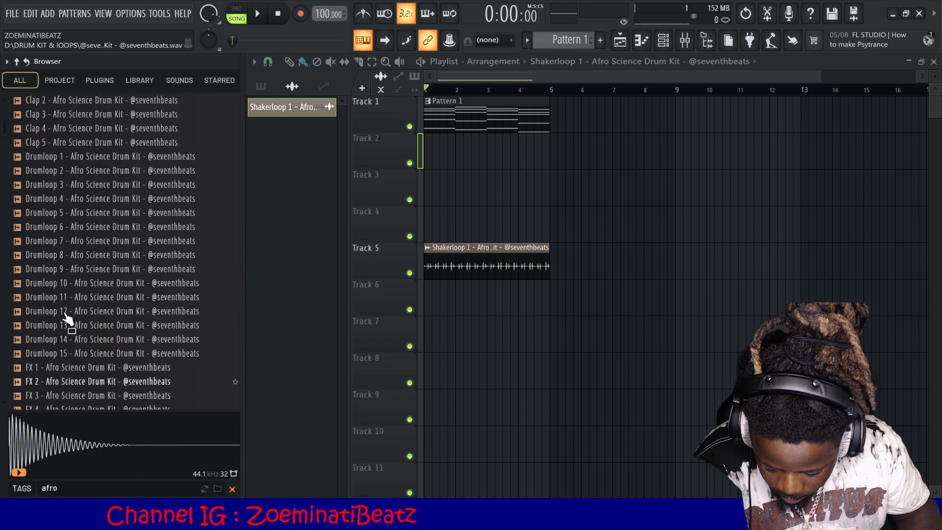
left_click(77, 345)
left_click(82, 304)
left_click(77, 289)
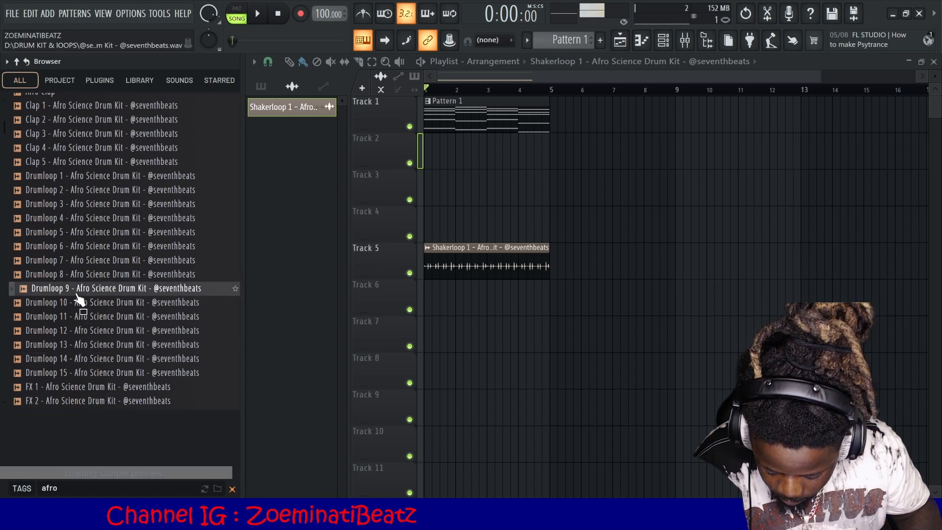
left_click(81, 274)
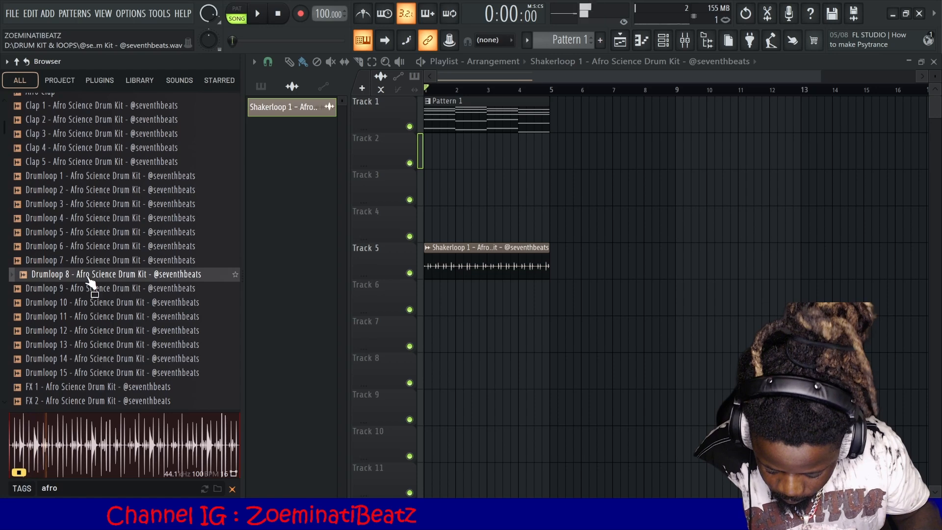
Place Drumloop 8 at bar 1 of Track 3 and repeat the Pattern 1 and Shakerloop 1 clips to fill eight bars.
left_click_drag(91, 282, 443, 186)
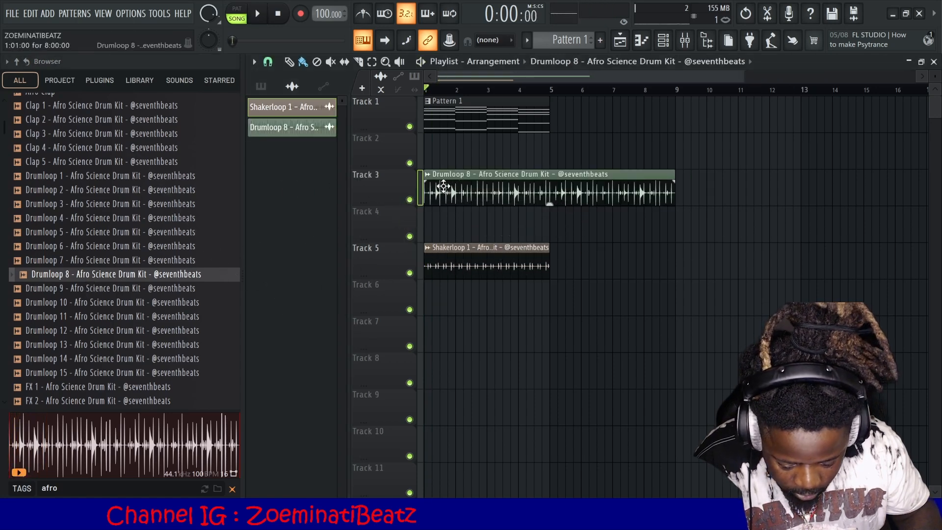
left_click(518, 113)
key("ctrl+b")
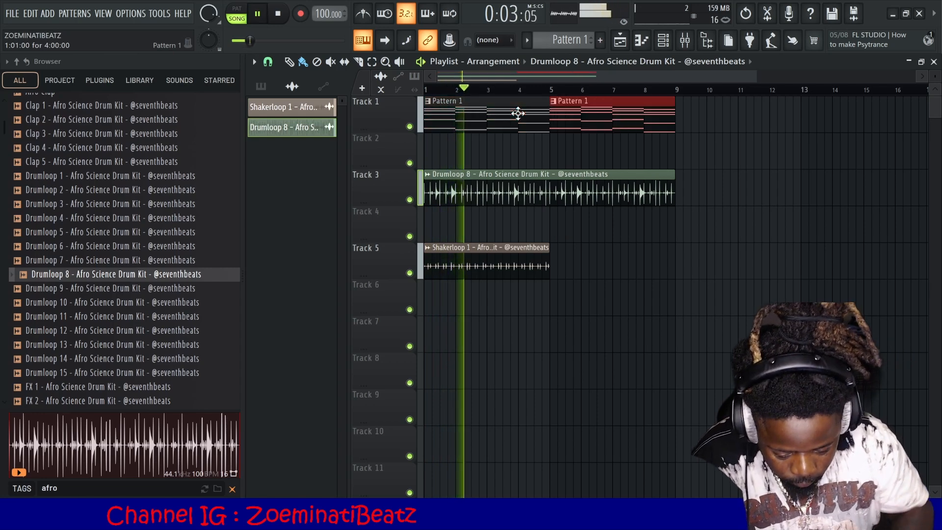
left_click(527, 254)
key("ctrl+b")
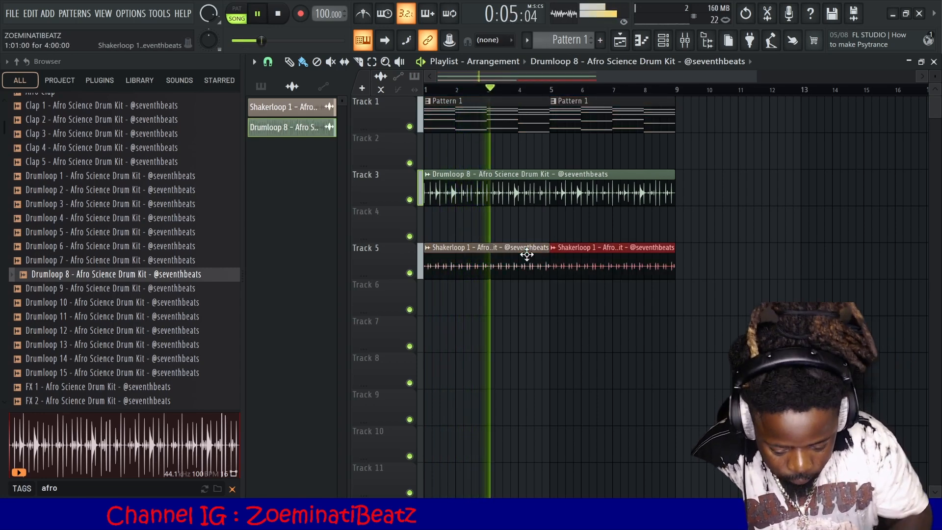
left_click(637, 352, "ctrl")
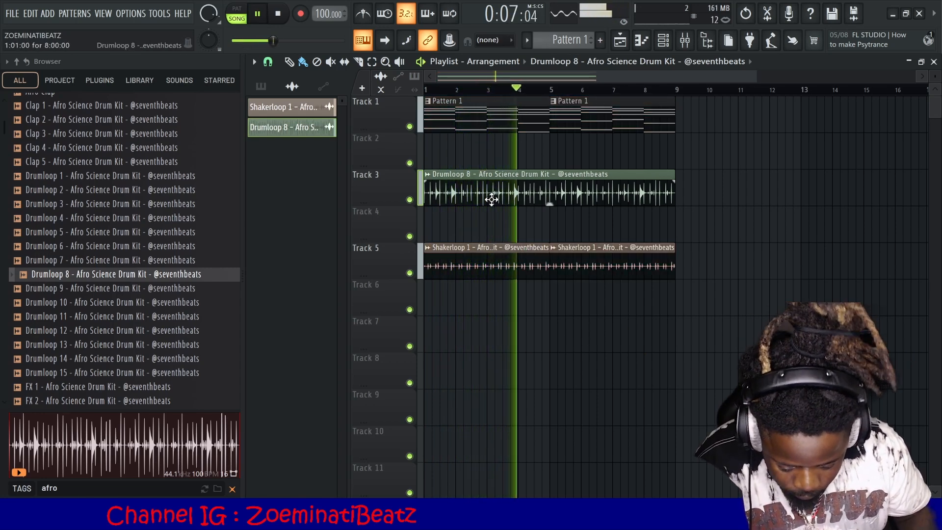
Check the channel settings of the Drumloop 8 clip while the arrangement plays.
double_click(530, 193)
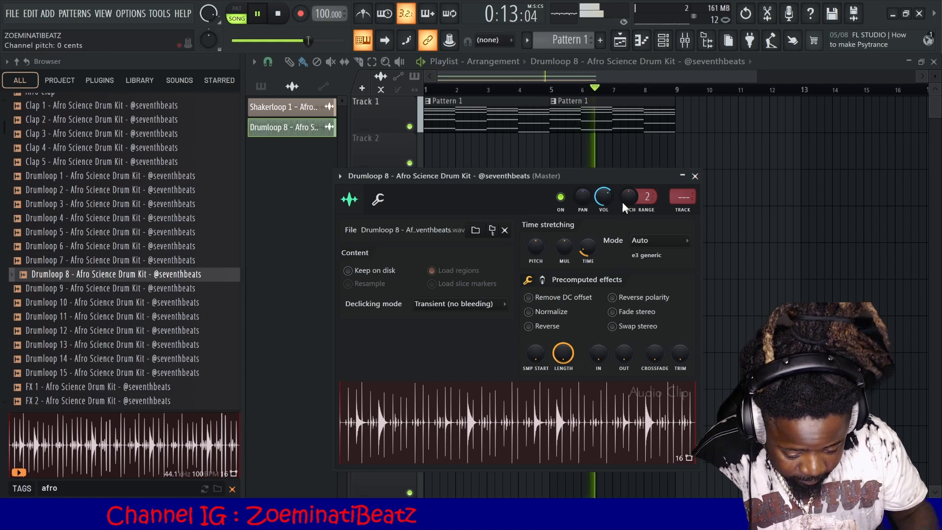
left_click(696, 176)
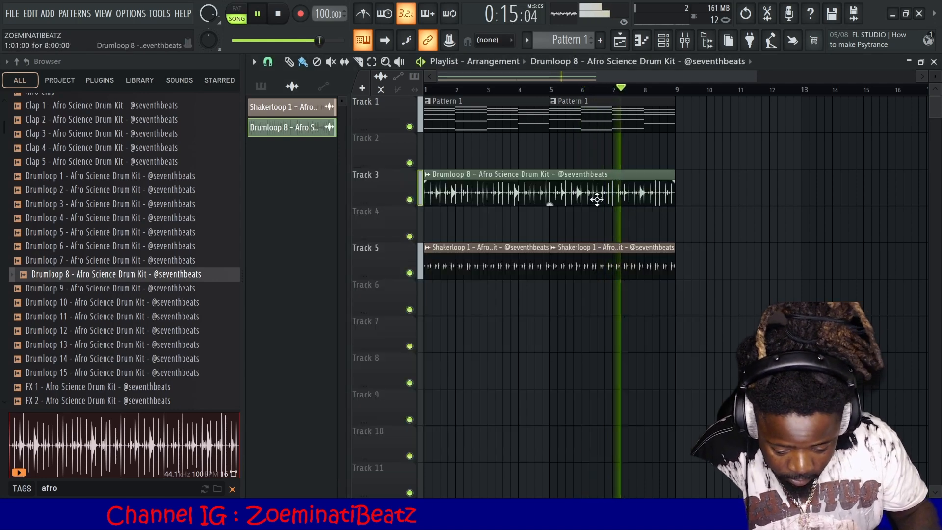
Place an empty one-bar Pattern 2 clip at bar 1 of Track 4 and repeat it through bar 8.
scroll(560, 43, "down", 1)
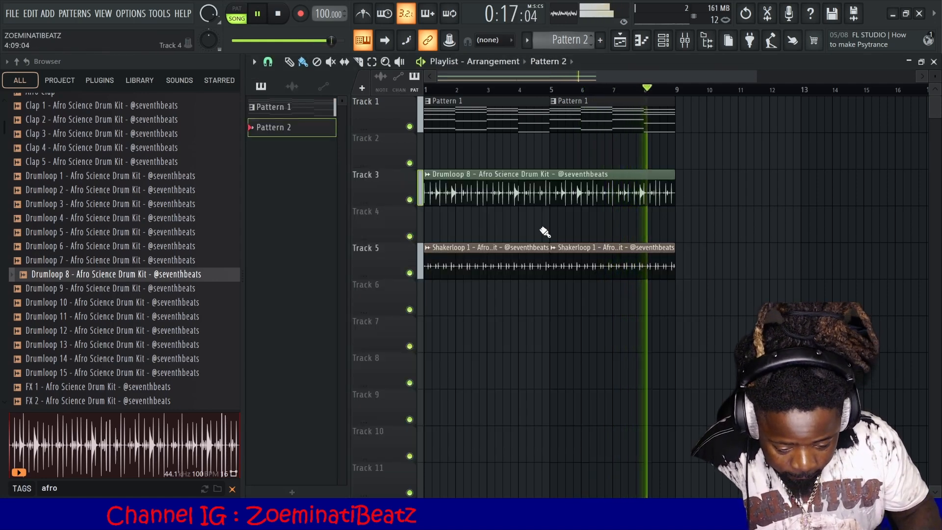
left_click(454, 226)
left_click_drag(454, 227, 447, 224)
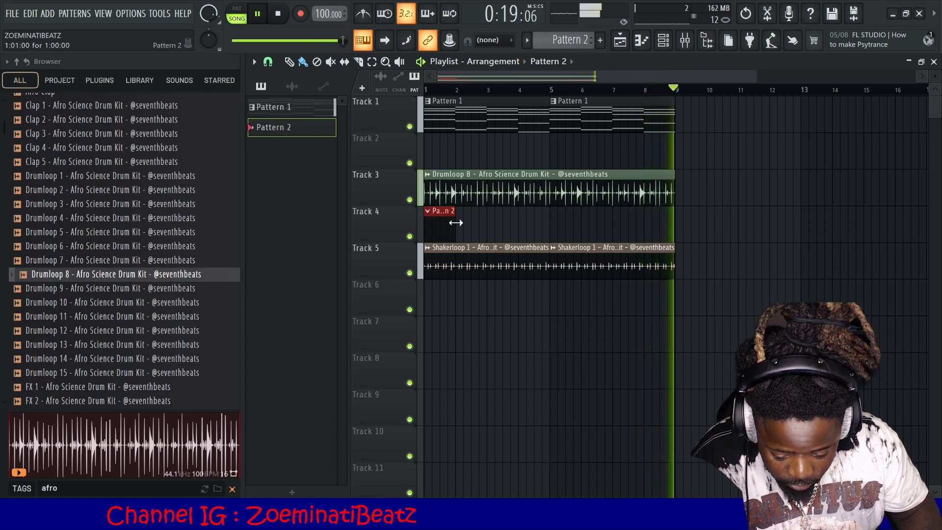
key("ctrl+b")
key("ctrl+b")
key("ctrl+b")
key("ctrl+b")
key("ctrl+b")
key("ctrl+b")
key("ctrl+b")
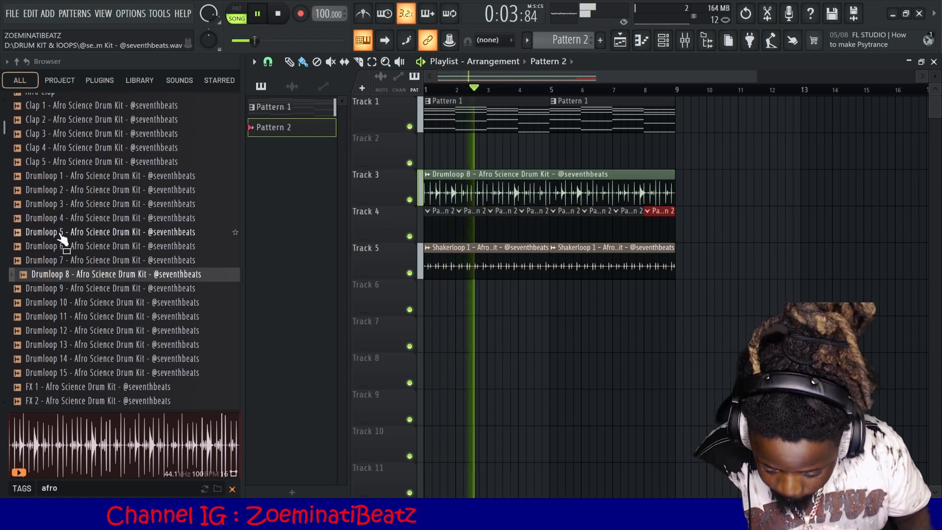
Preview the Afro Science Kick 1 and Kick 2 samples and load Kick 2 into a new channel.
scroll(59, 242, "up", 3)
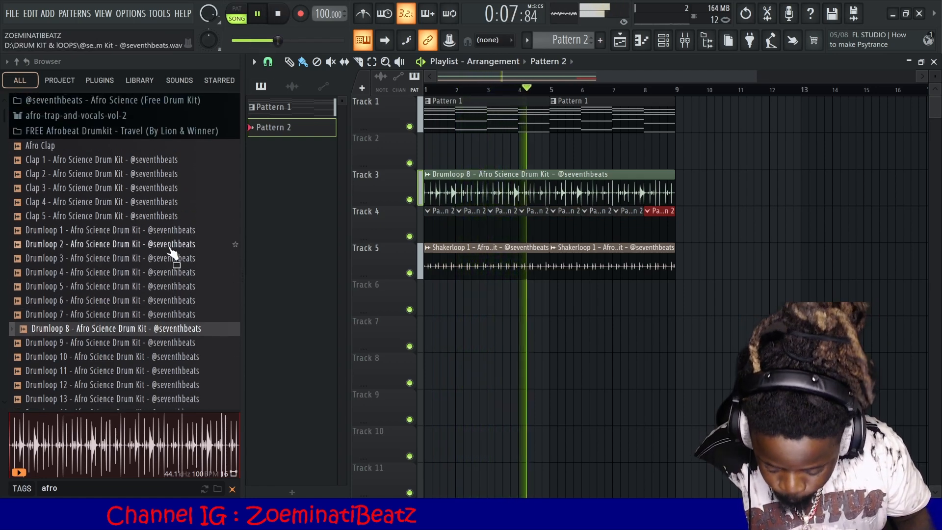
scroll(171, 251, "down", 6)
scroll(172, 252, "down", 2)
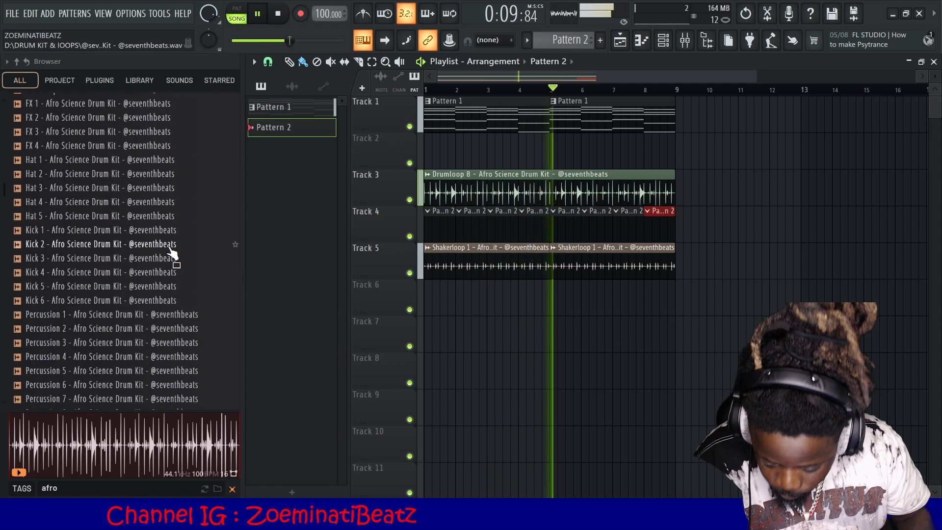
left_click(71, 232)
left_click(73, 245)
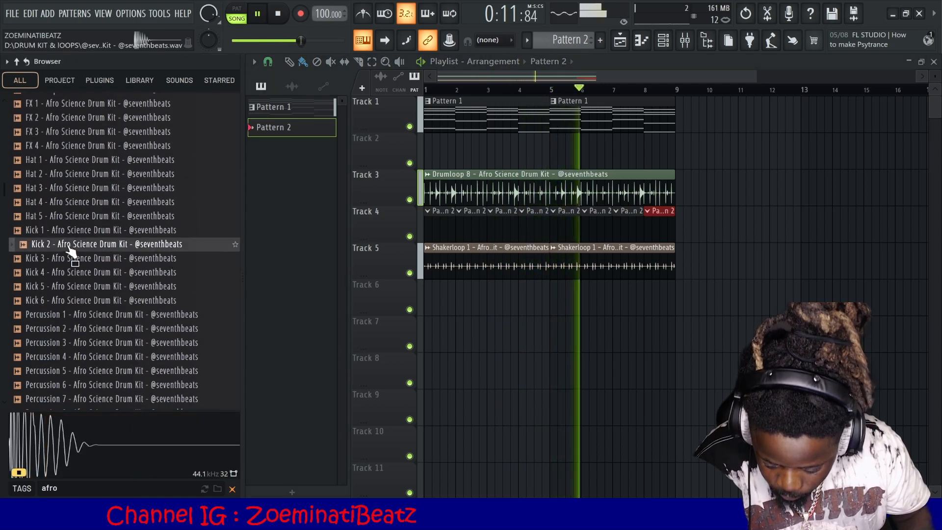
right_click(79, 245)
left_click(117, 254)
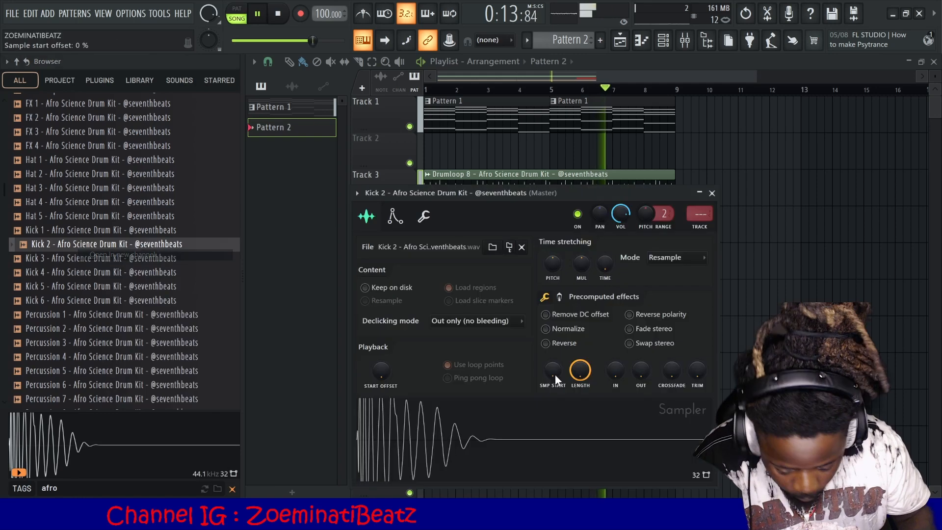
Fill the Kick 2 channel in Pattern 2 with a hit on every fourth step.
left_click(663, 40)
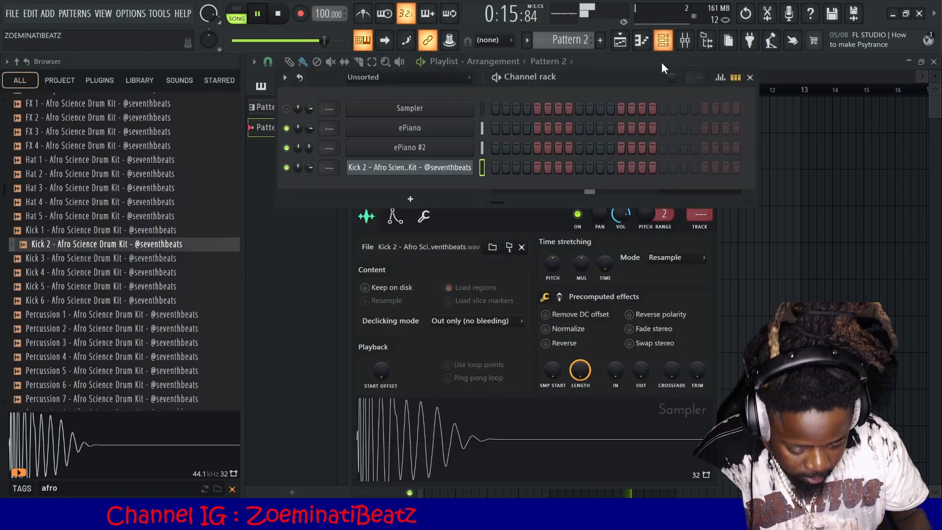
right_click(466, 173)
left_click(678, 223)
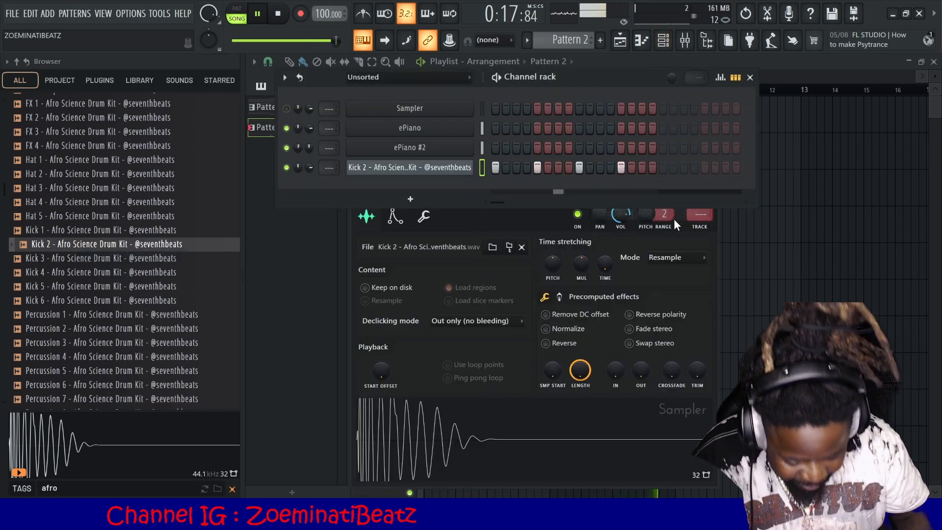
Rename the Kick 2 channel with the Kick preset name, colour and icon.
right_click(404, 170)
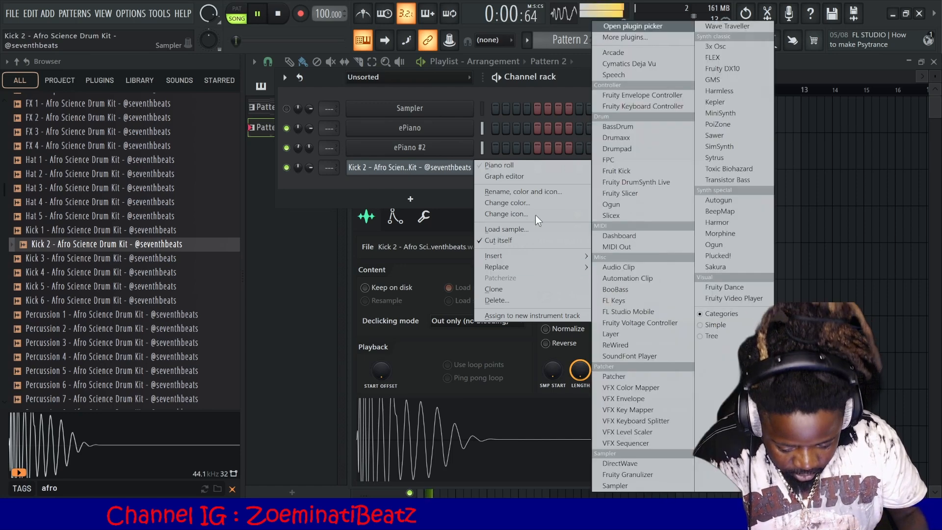
left_click(523, 191)
left_click(392, 189)
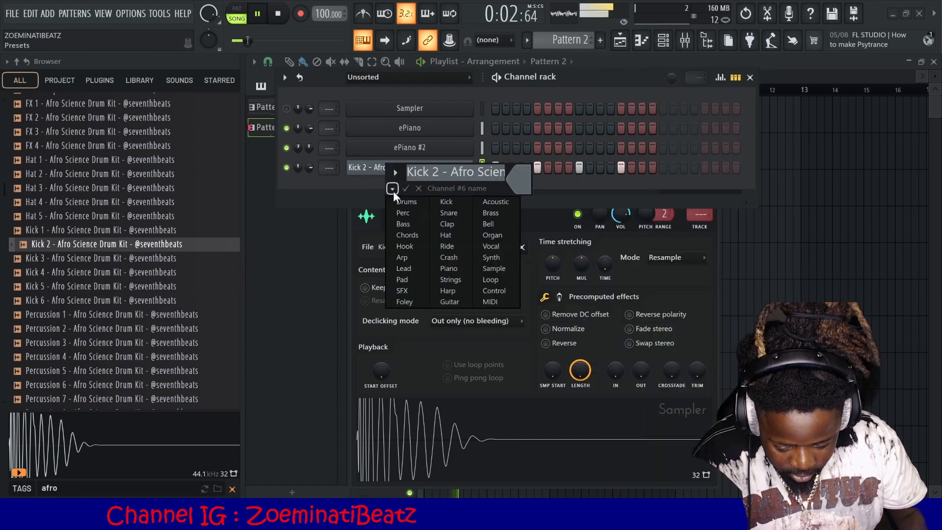
left_click(437, 201)
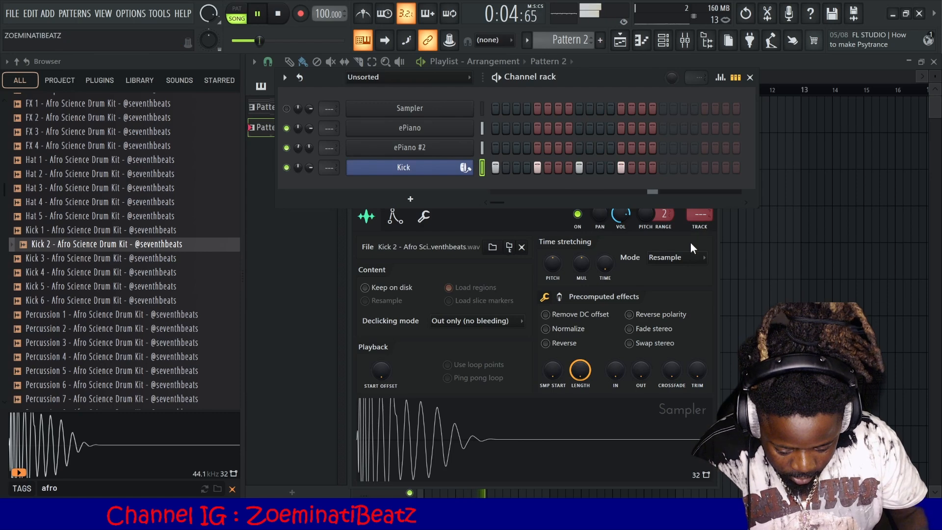
Open the Kick channel's notes in the piano roll and lengthen all four C5 notes.
right_click(471, 165)
left_click(506, 164)
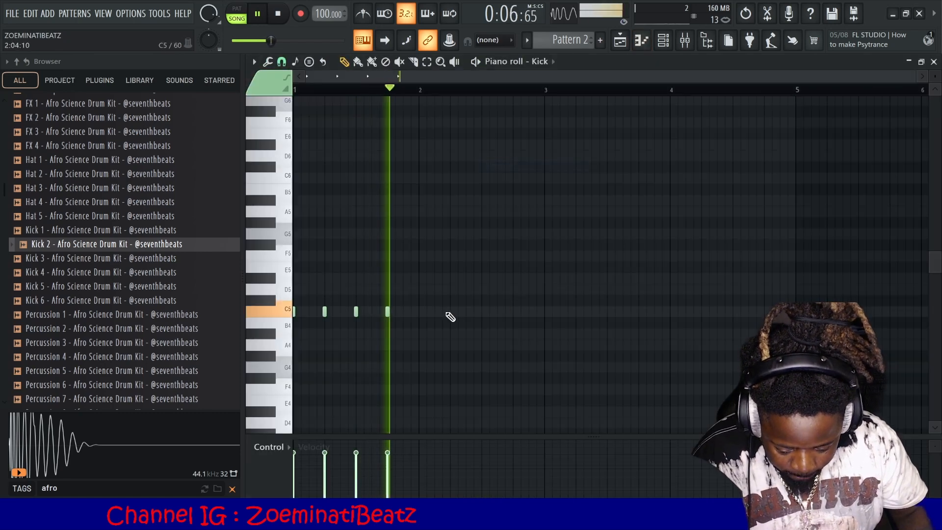
left_click_drag(444, 349, 278, 269)
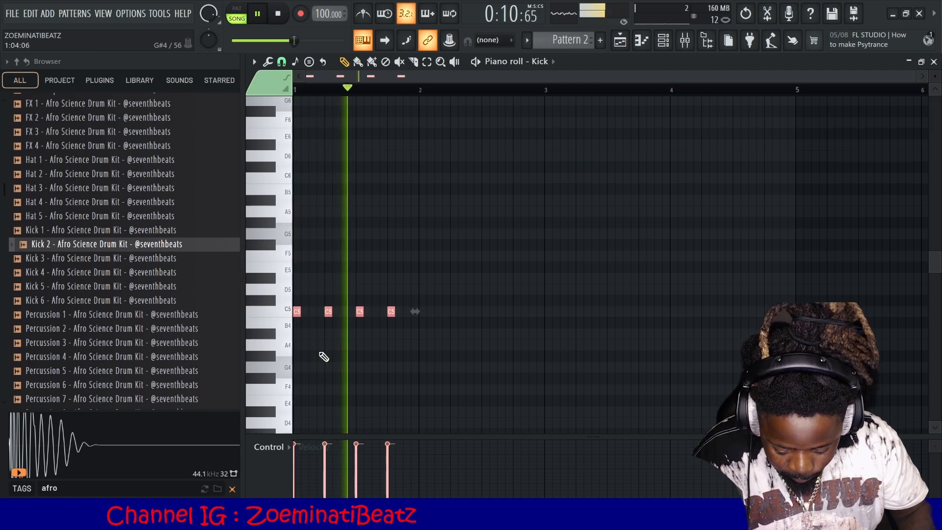
left_click(419, 323)
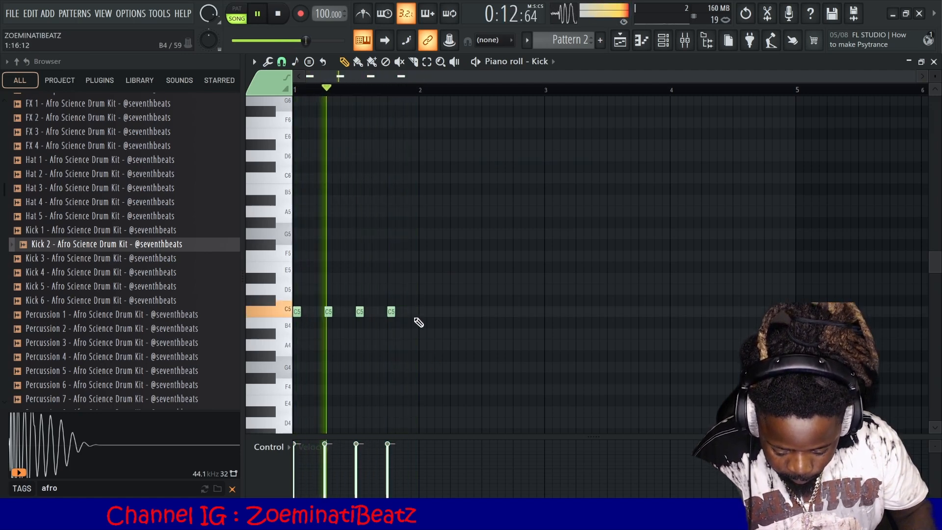
left_click(406, 313)
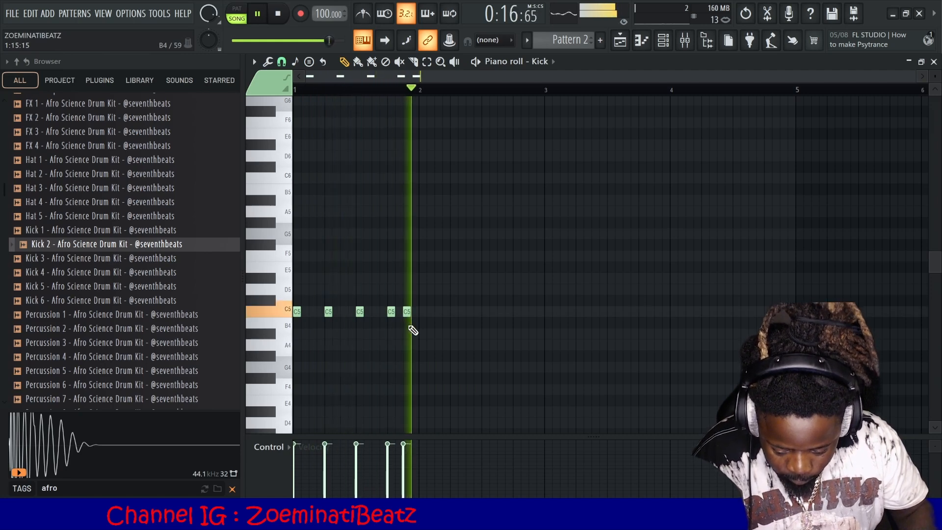
right_click(407, 312)
key("space")
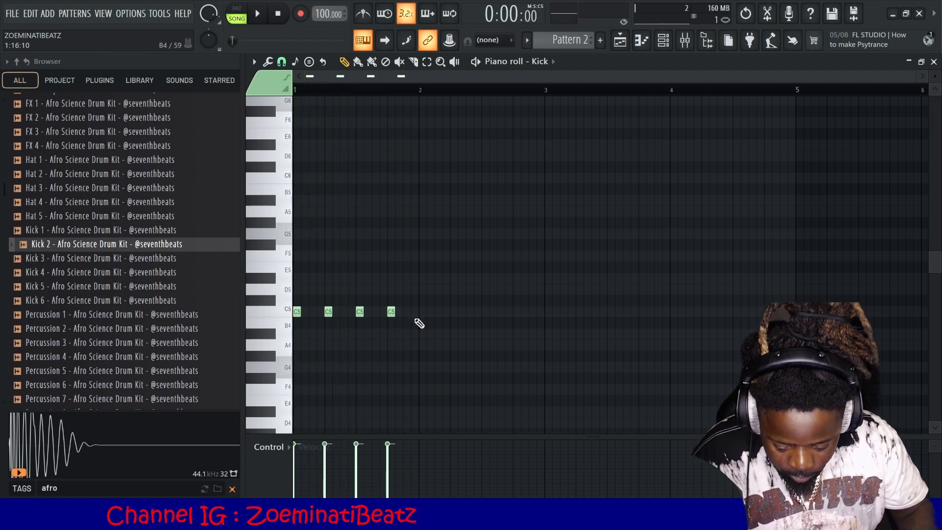
Repeat the four C5 kick notes in bar 2 and add an extra C5 kick near the end of that bar.
key("ctrl+b")
key("shift+Right")
key("shift+Right")
key("shift+Right")
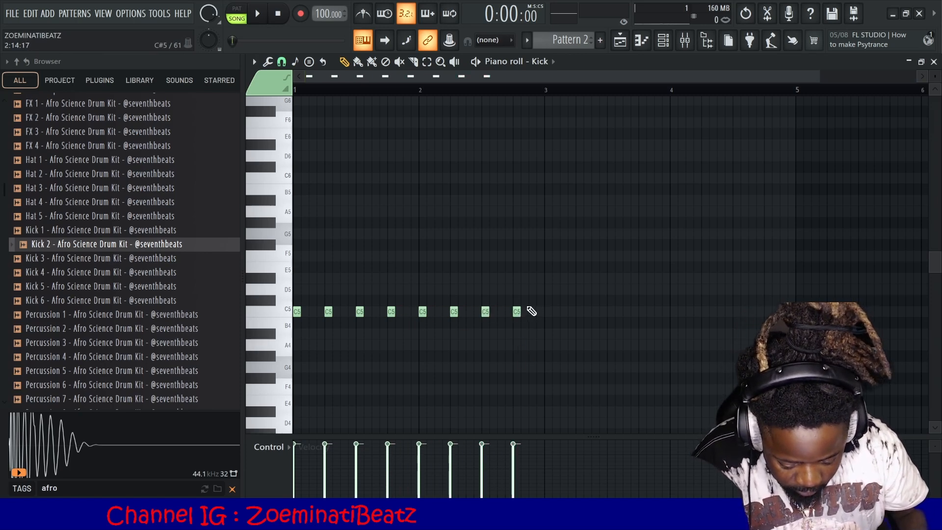
left_click(531, 303)
mouse_move(531, 301)
left_mouse_down()
mouse_move(525, 324)
mouse_move(531, 311)
left_mouse_up()
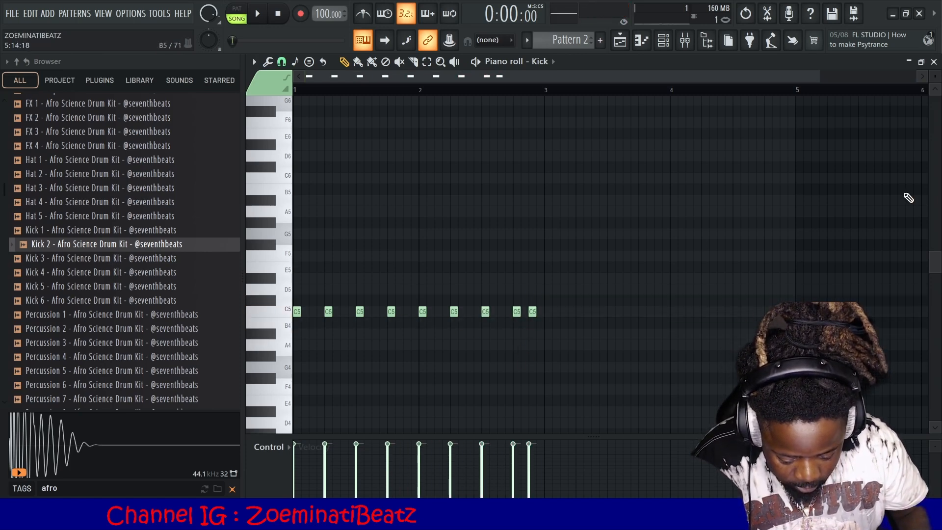
Erase the surplus Pattern 2 clips on Track 4 and repeat the remaining two-bar clip to fill eight bars.
left_click(934, 62)
right_click(784, 299)
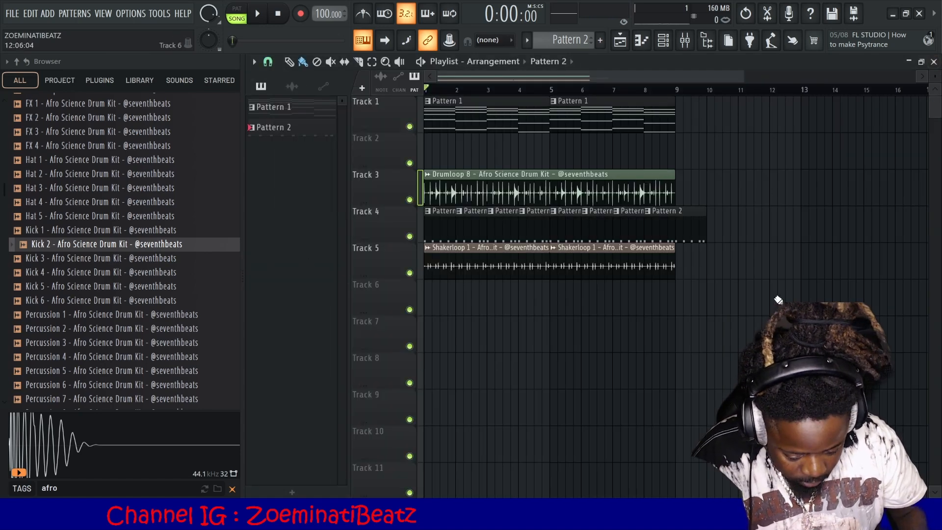
mouse_move(737, 227)
left_mouse_down()
mouse_move(632, 244)
mouse_move(514, 233)
left_mouse_up()
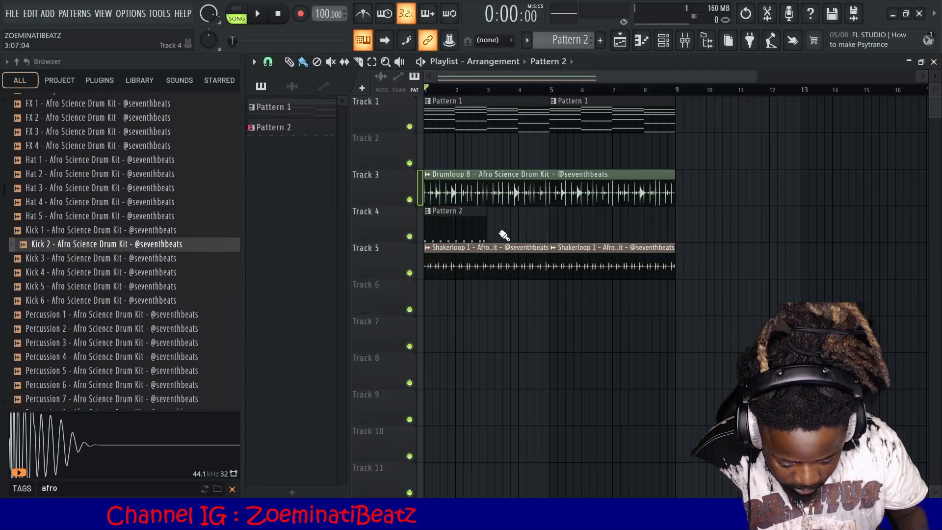
key("ctrl+b")
key("ctrl+b")
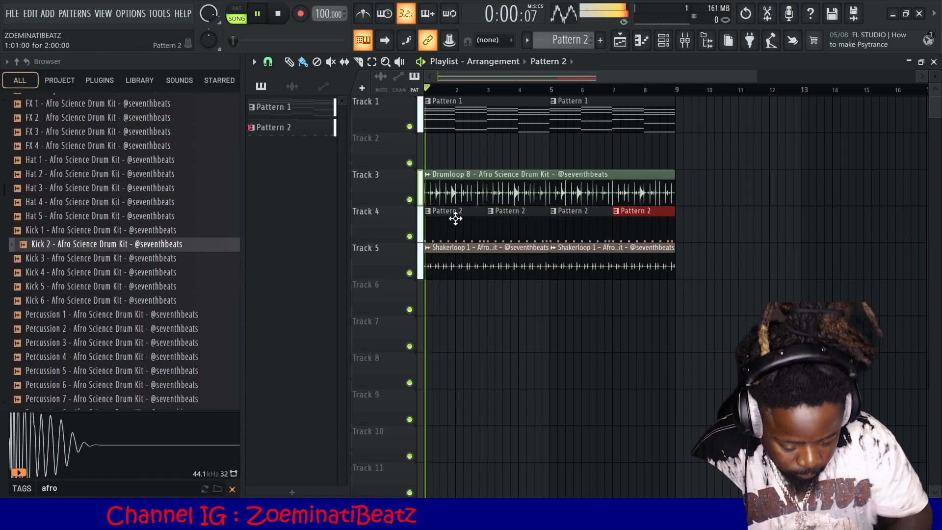
Set the Kick channel's volume to 68% while the arrangement plays.
left_click(669, 43)
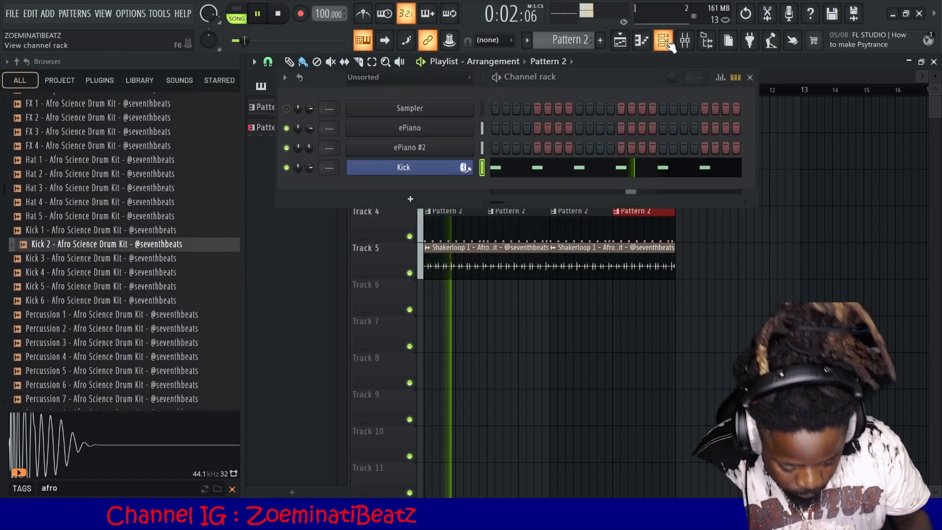
left_click_drag(308, 172, 308, 180)
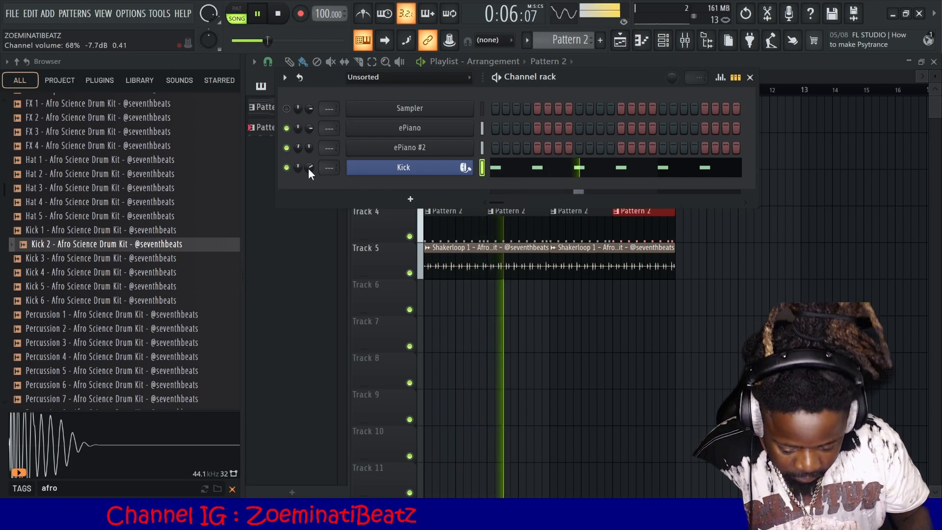
right_click(730, 352)
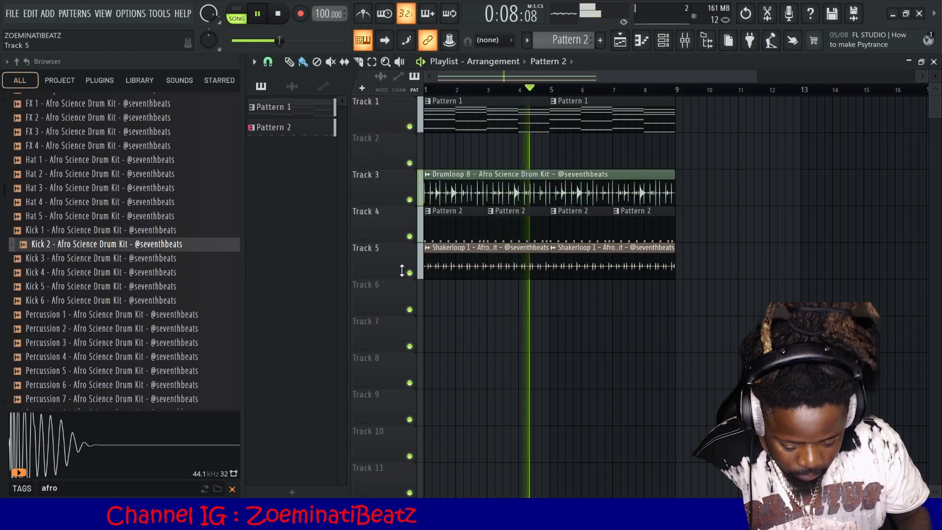
Check the channel settings of the Shakerloop 1 clip on Track 5.
double_click(441, 262)
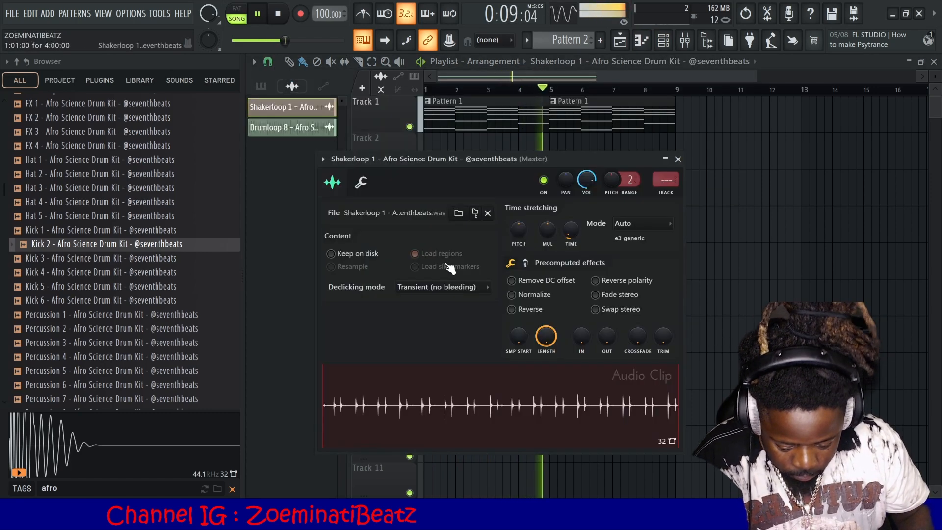
left_click(678, 160)
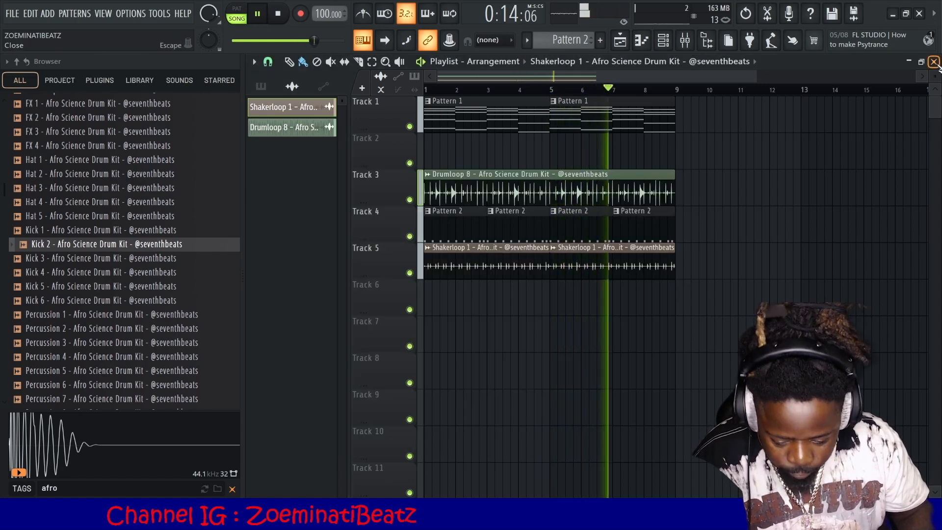
Select Pattern 1, close the playlist and add a Morphine instrument channel to the channel rack.
left_click(495, 110)
left_click(933, 62)
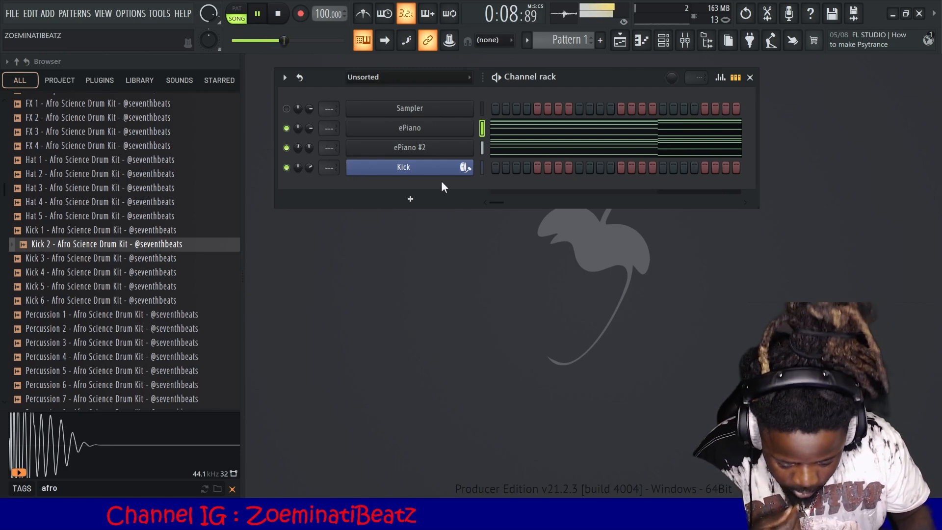
left_click(417, 206)
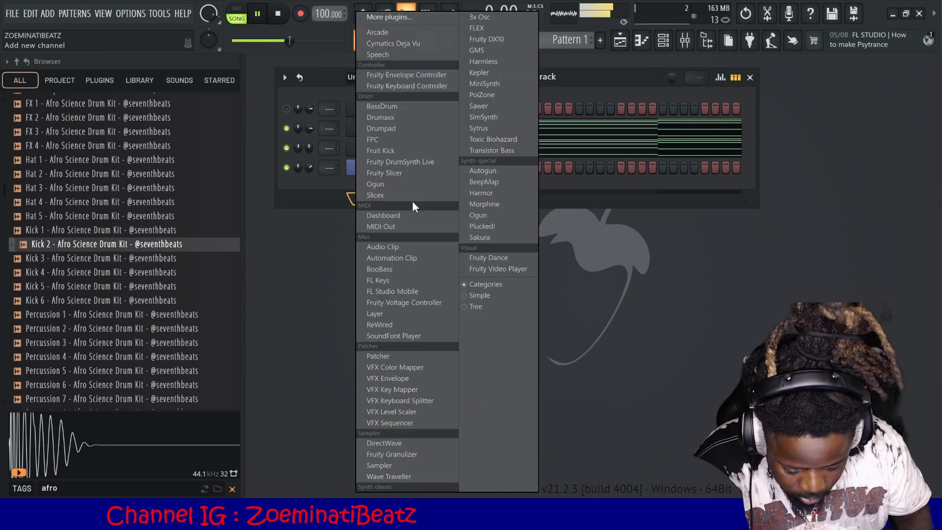
left_click(504, 203)
Load the STR Elec Guitar 50's NUC preset from Morphine's Strings bank.
left_click(466, 248)
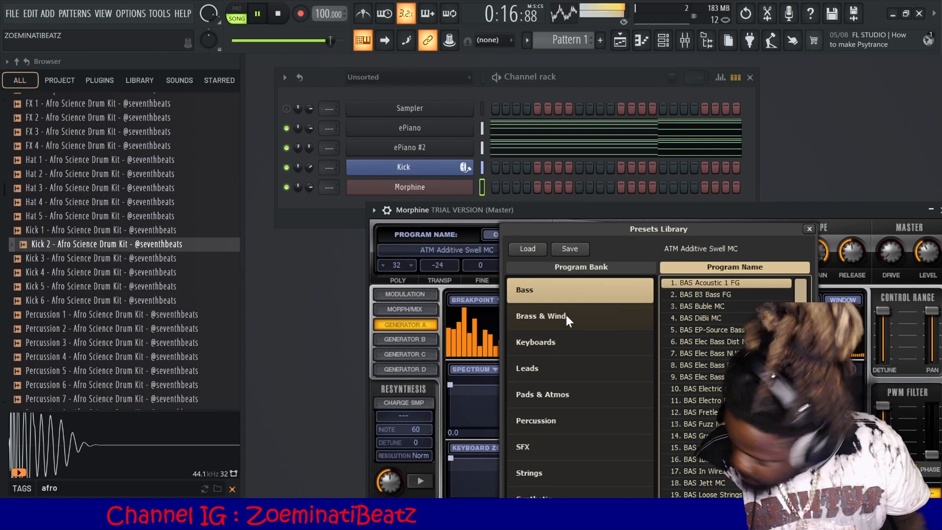
left_click(584, 468)
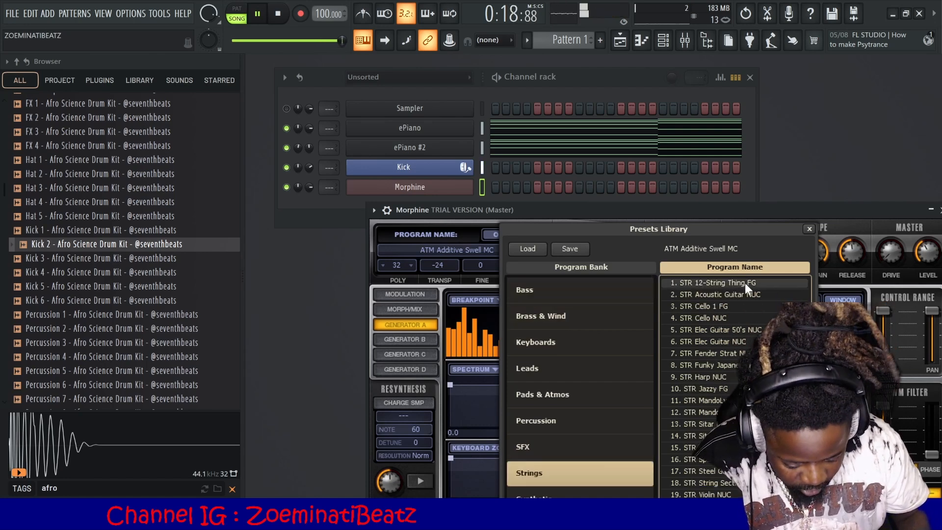
left_click(738, 327)
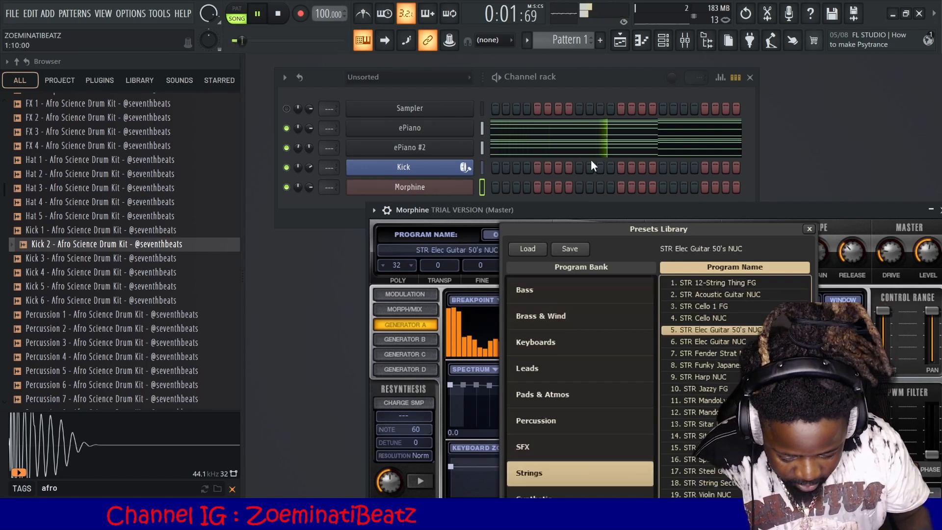
Open the Morphine channel's piano roll in Pattern 1 and place a short D5 note at the start of bar 1.
right_click(461, 187)
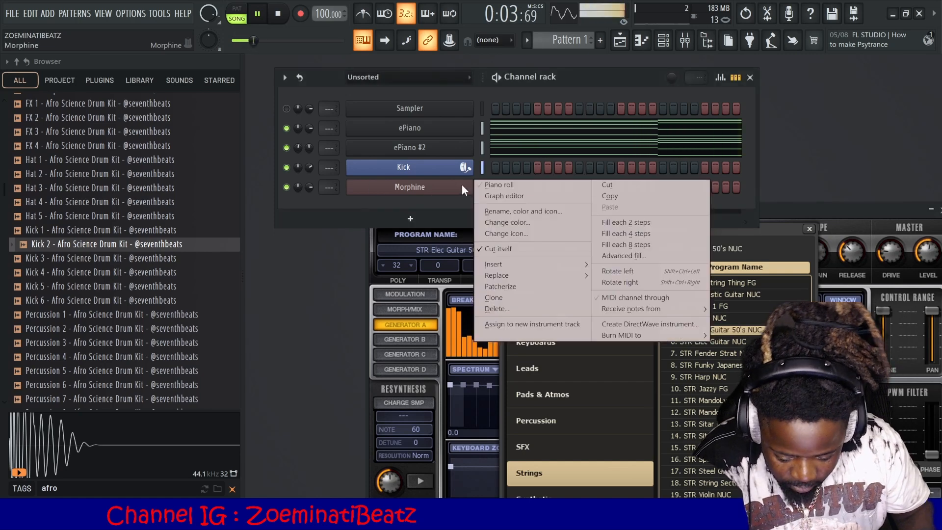
left_click(489, 187)
key("space")
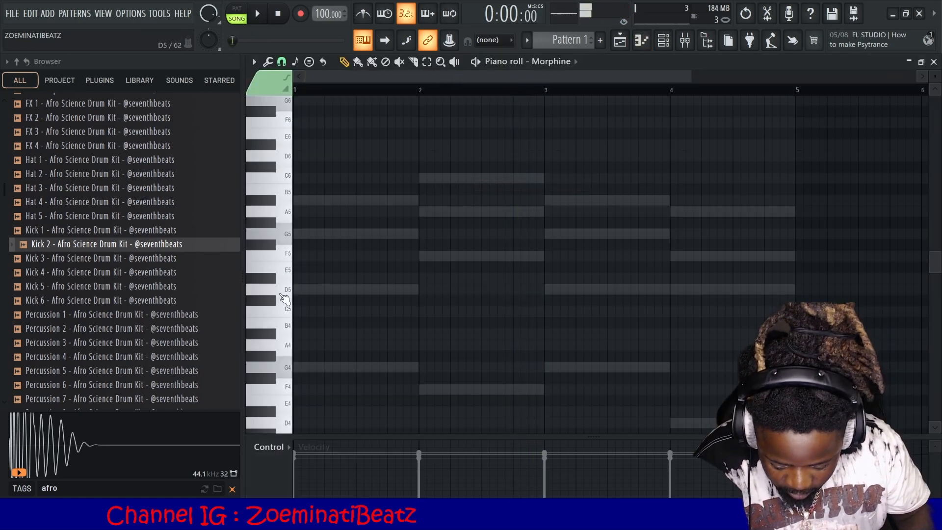
left_click(290, 448)
left_click(294, 451)
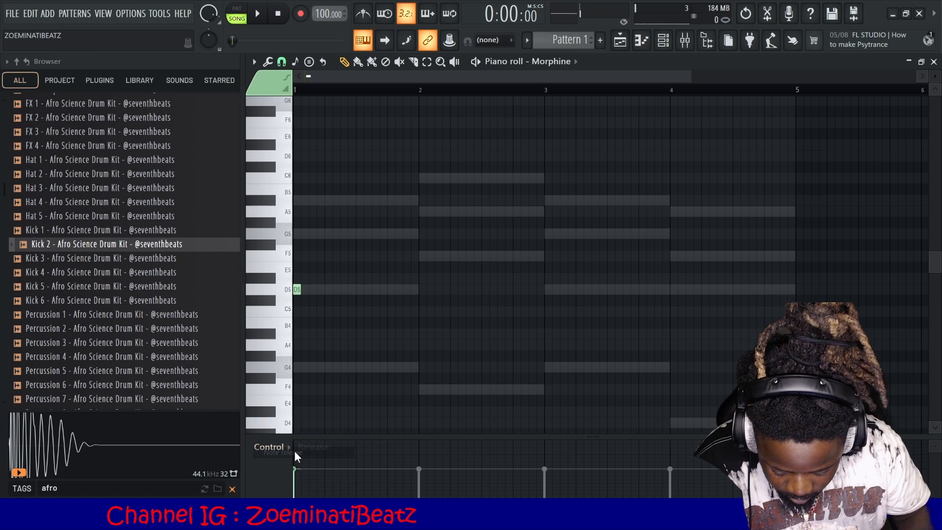
left_click(286, 447)
left_click(300, 441)
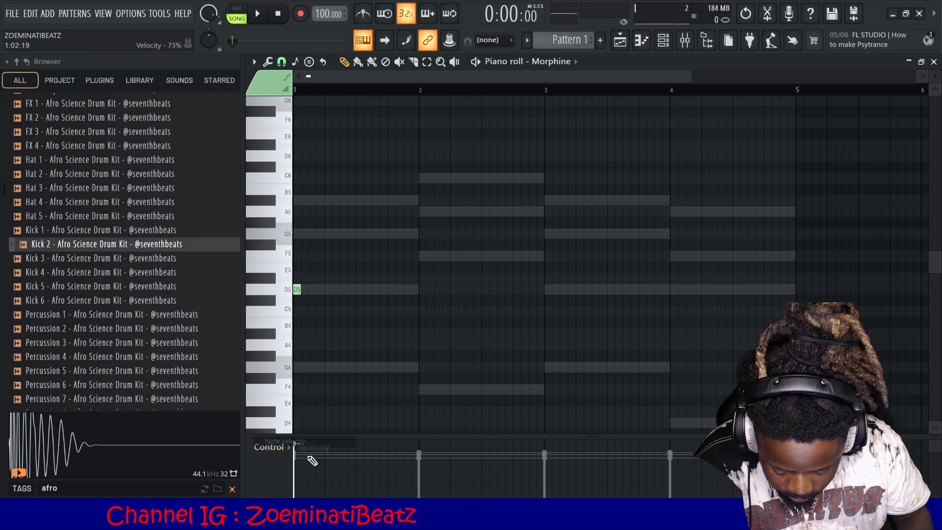
key("space")
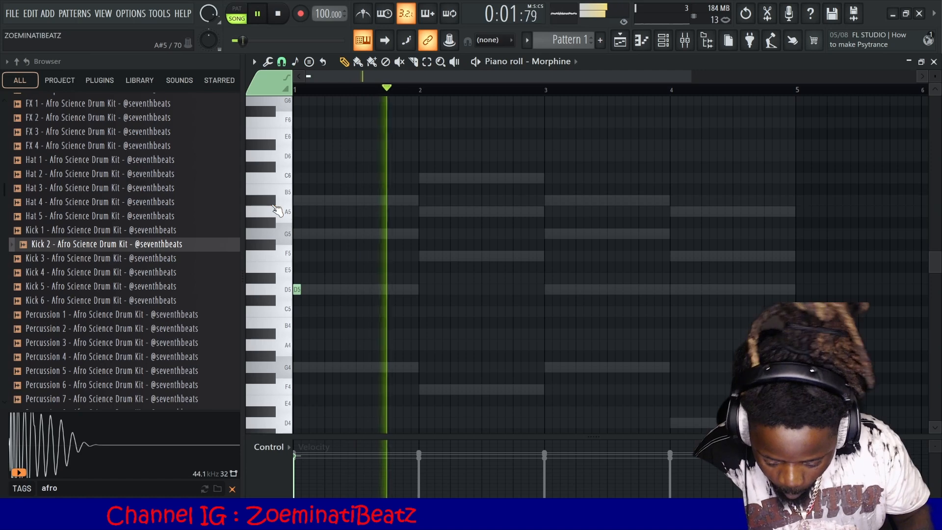
Place a short G5 note on beat 4 of bar 1 and an F5 note at the start of bar 2.
left_click(391, 202)
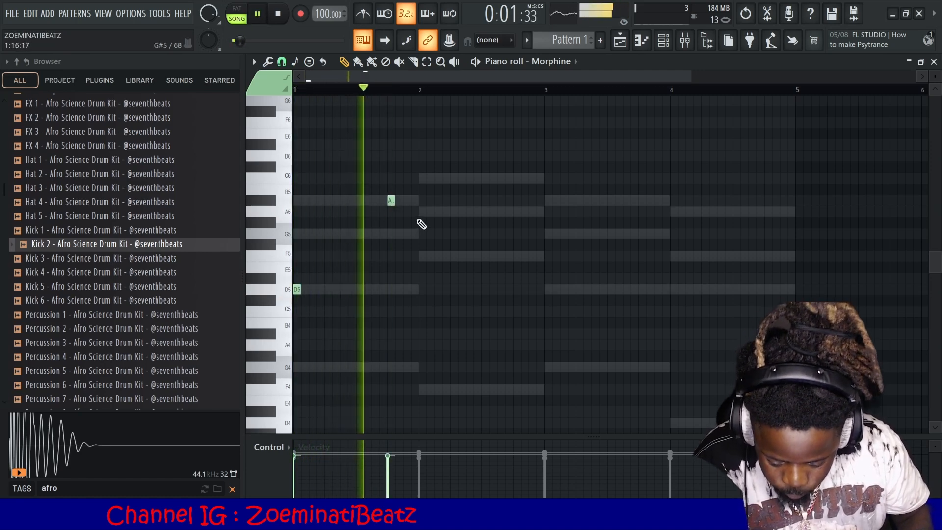
left_click(421, 212)
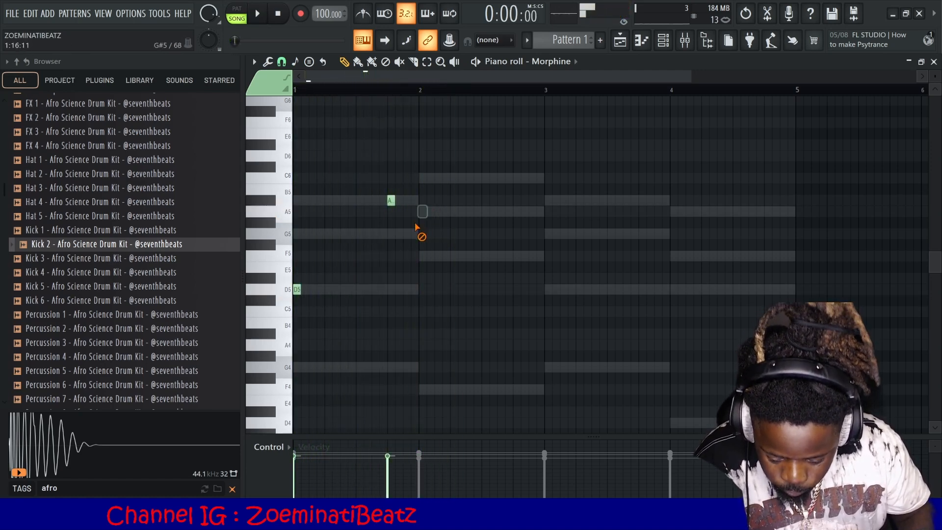
right_click(422, 212)
left_click_drag(391, 202, 392, 234)
left_click(422, 256)
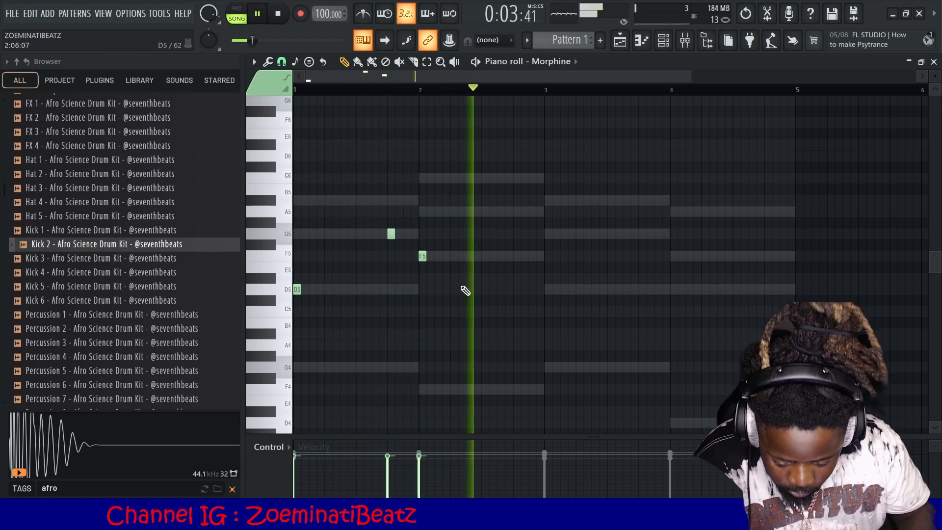
Continue the melody with D5, A#5 and G5 notes in bar 3 and an A5 note at the start of bar 4.
left_click(547, 291)
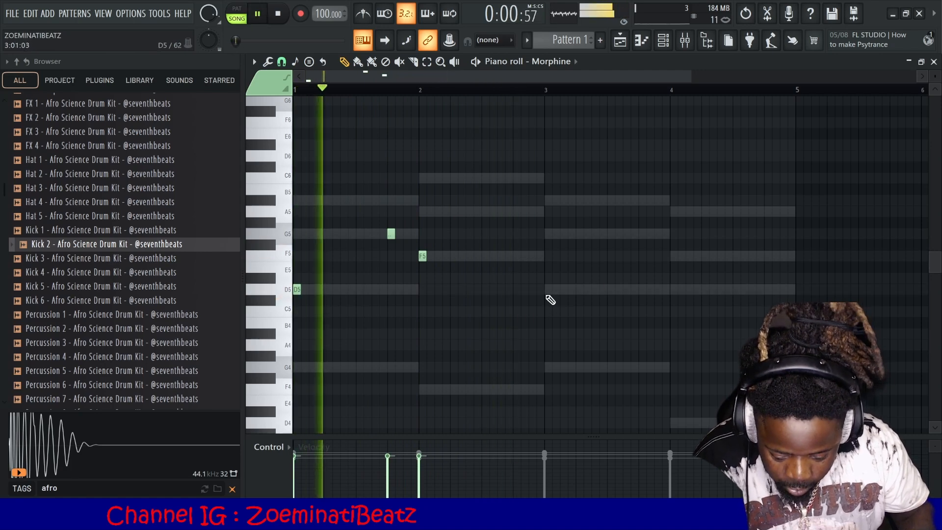
left_click(642, 233)
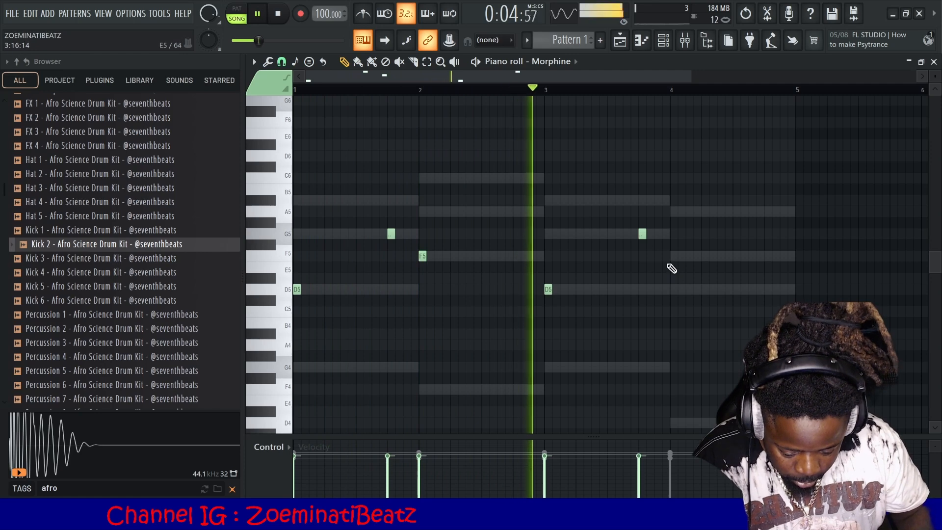
key("space")
left_click(641, 202)
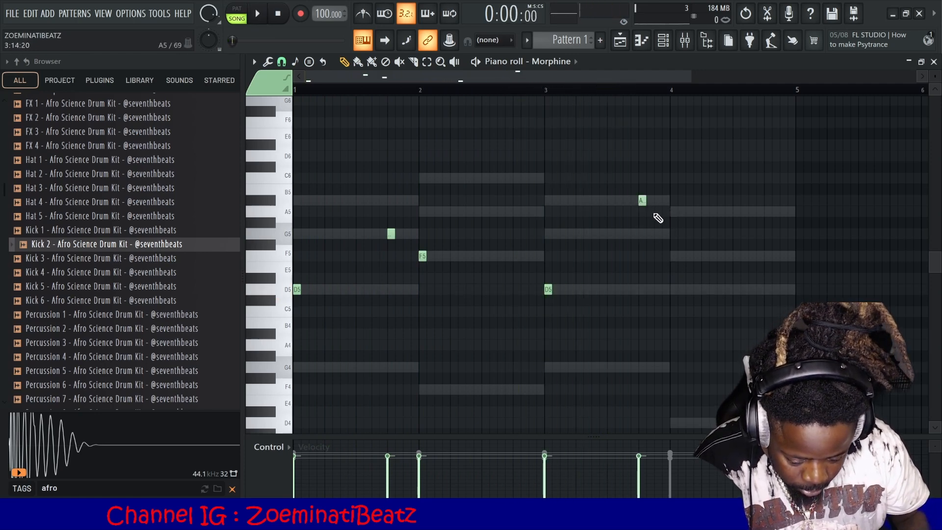
left_click_drag(656, 202, 659, 221)
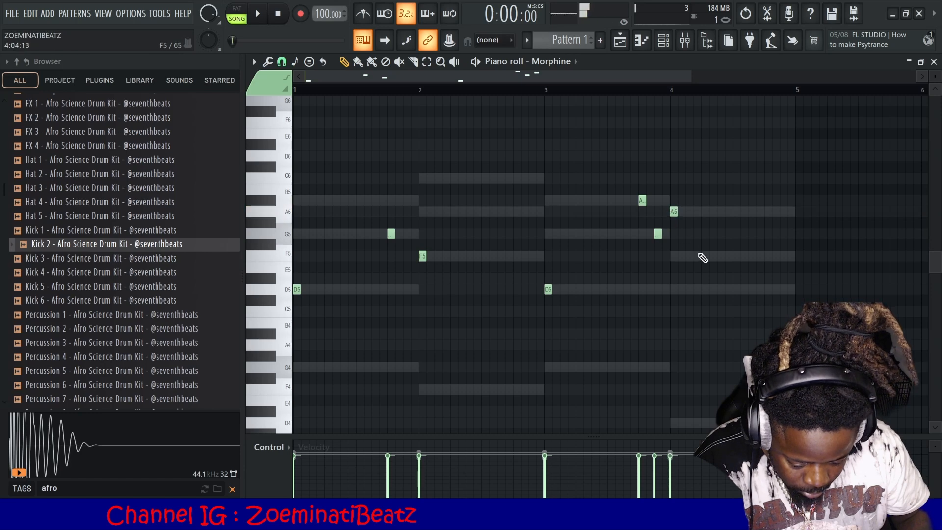
key("space")
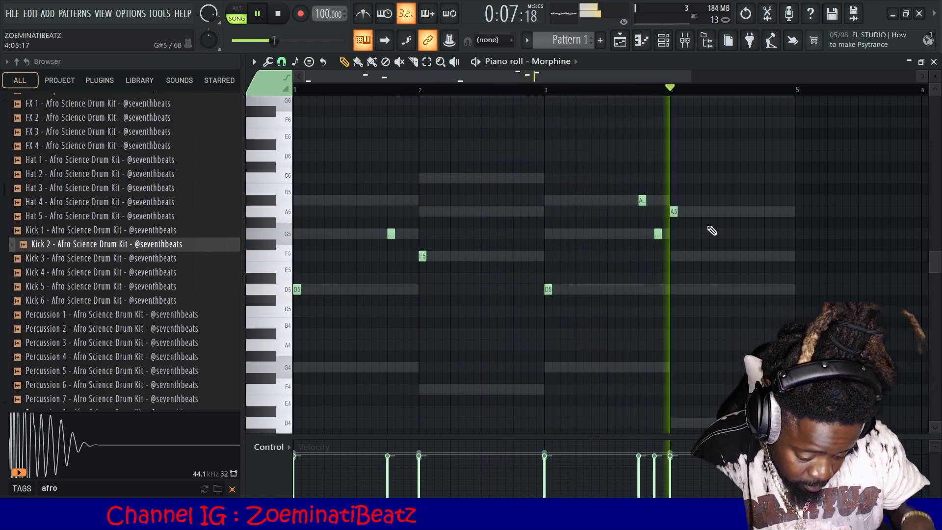
Stop playback and erase the melody notes that follow the opening D5.
key("space")
right_click(673, 212)
right_click(643, 201)
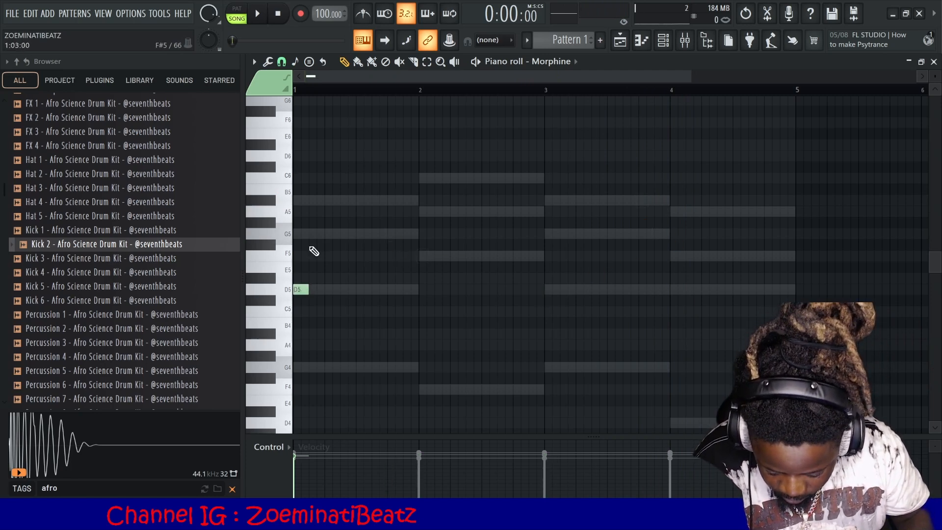
Draw rising eighth-note runs: D5, G5, A#5 in bar 1, F5, A5, C6 in bar 2 and D5, G5, A#5 in bar 3.
left_click(314, 235)
left_click(330, 201)
key("space")
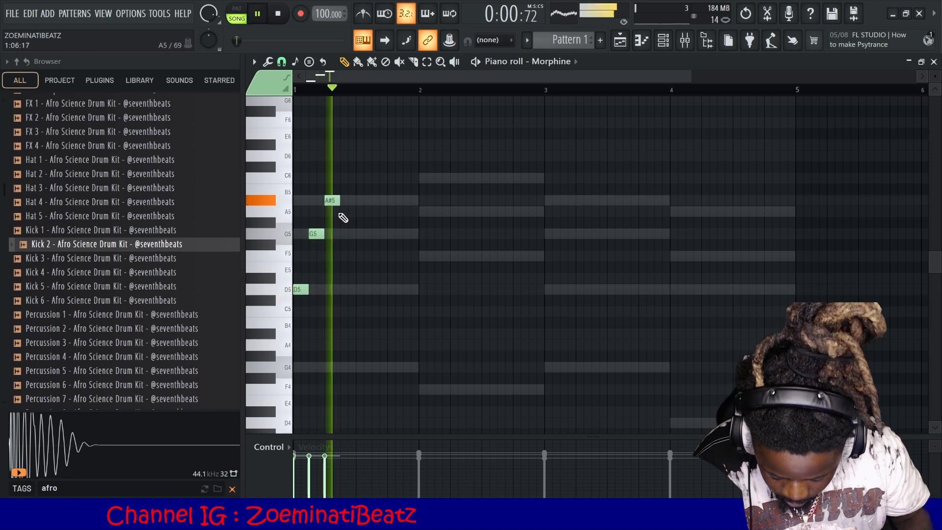
left_click(421, 254)
left_click(439, 211)
left_click(455, 179)
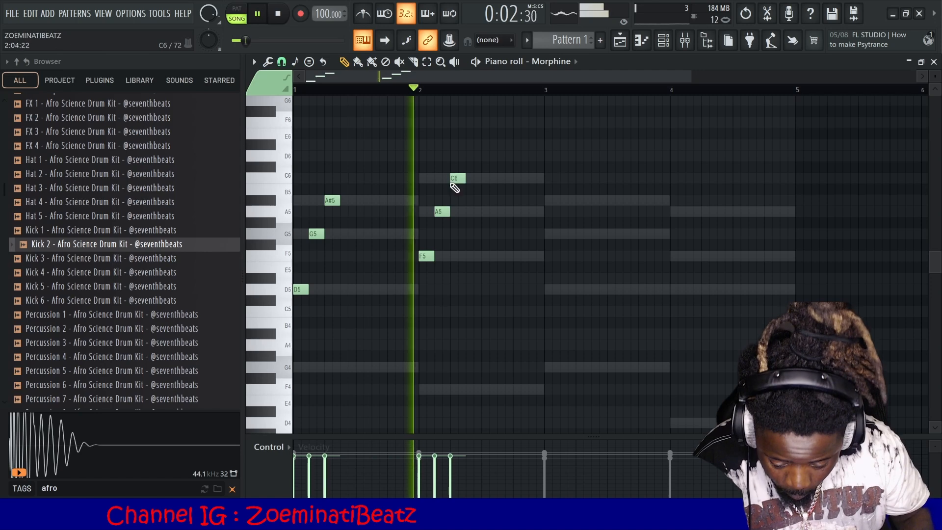
left_click(550, 289)
left_click(563, 234)
left_click(580, 200)
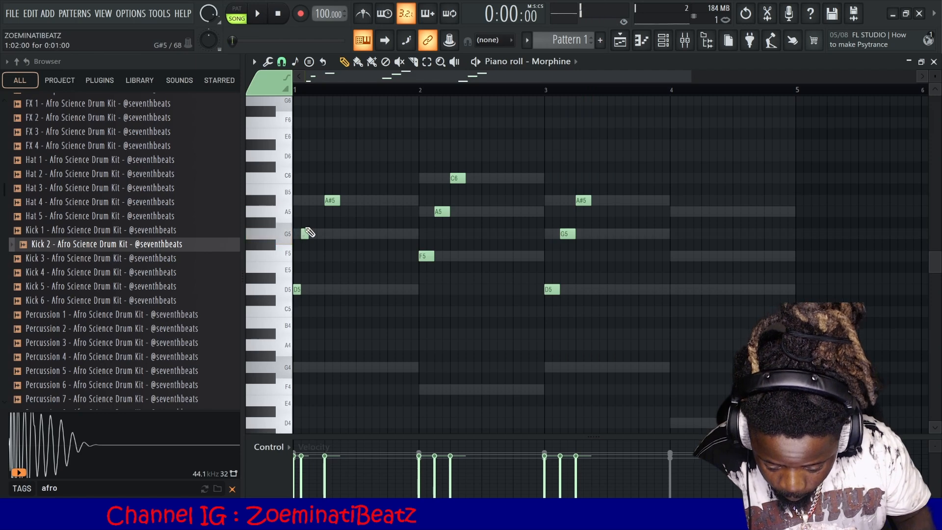
Tighten the runs in bars 1 and 2 to consecutive sixteenth notes: D5, G5, A#5 and F5, A5, C6.
key("space")
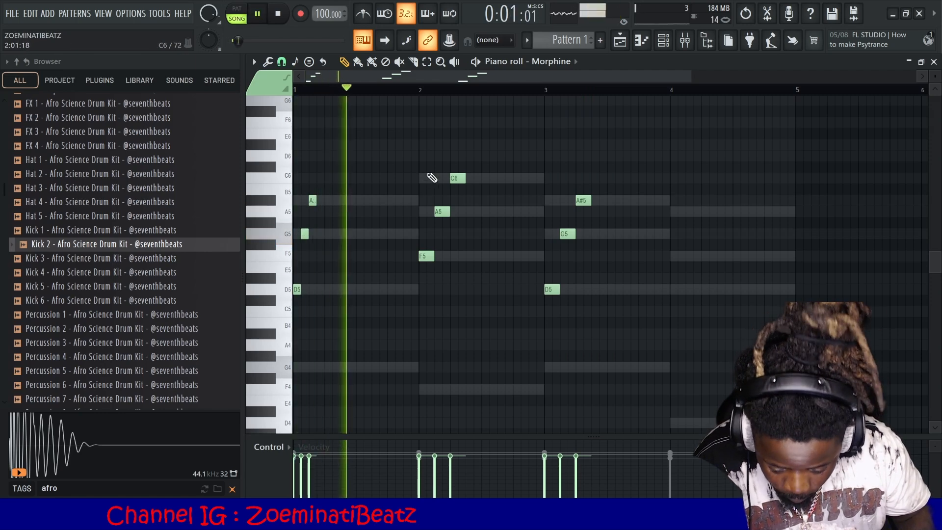
right_click(457, 178)
right_click(441, 211)
left_click(423, 255)
left_click(430, 212)
left_click(438, 178)
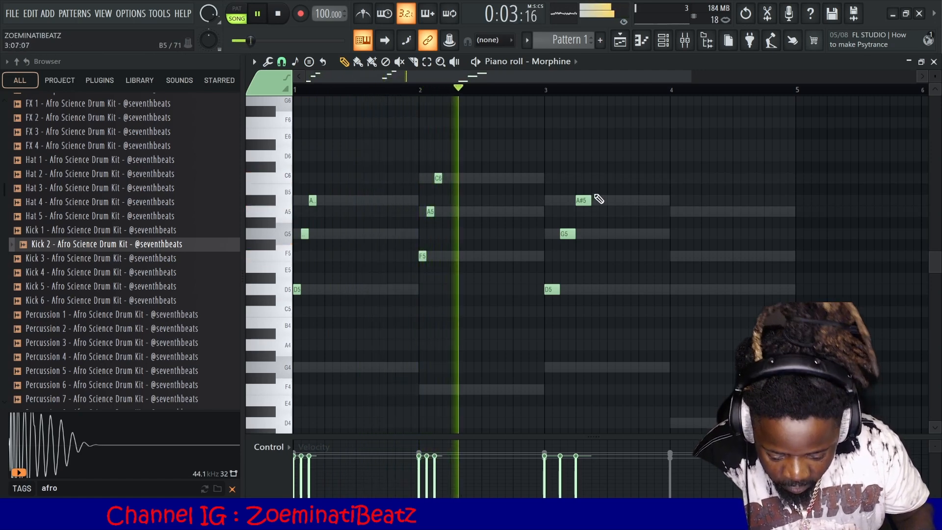
Replace the bar 3 run with consecutive sixteenth notes on D5, G5 and A#5.
right_click(583, 200)
right_click(552, 289)
right_click(567, 233)
left_click(548, 290)
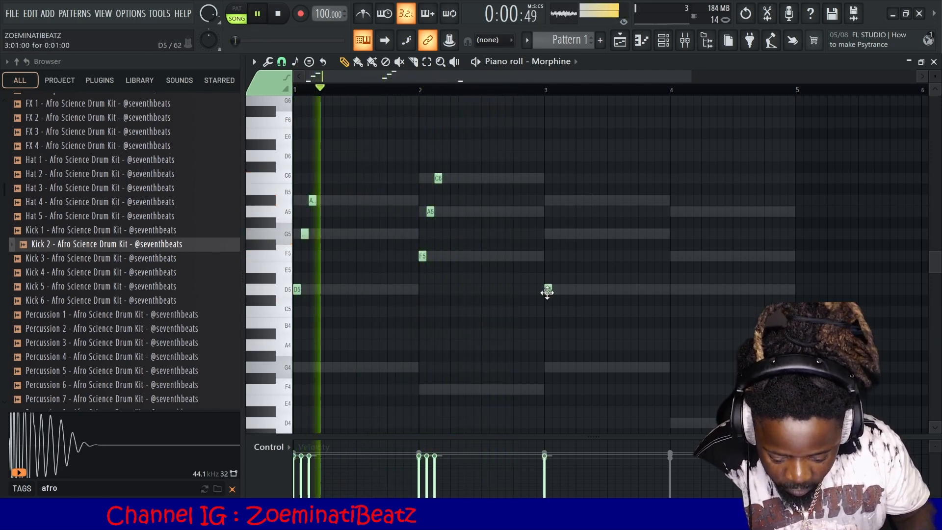
left_click(554, 234)
left_click(564, 200)
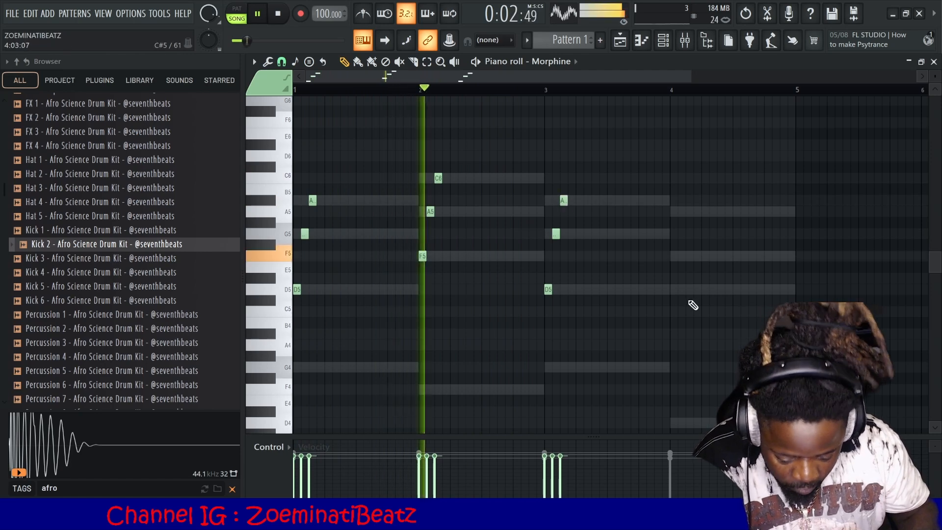
Add a rising sixteenth-note run of D5, F5 and A5 at the start of bar 4 and play the melody.
left_click(673, 290)
left_click(680, 256)
left_click(690, 211)
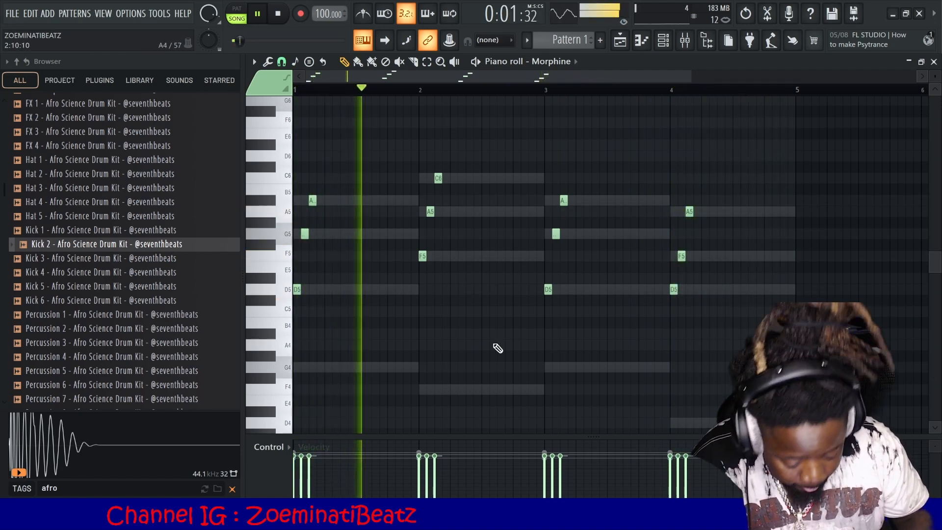
key("space")
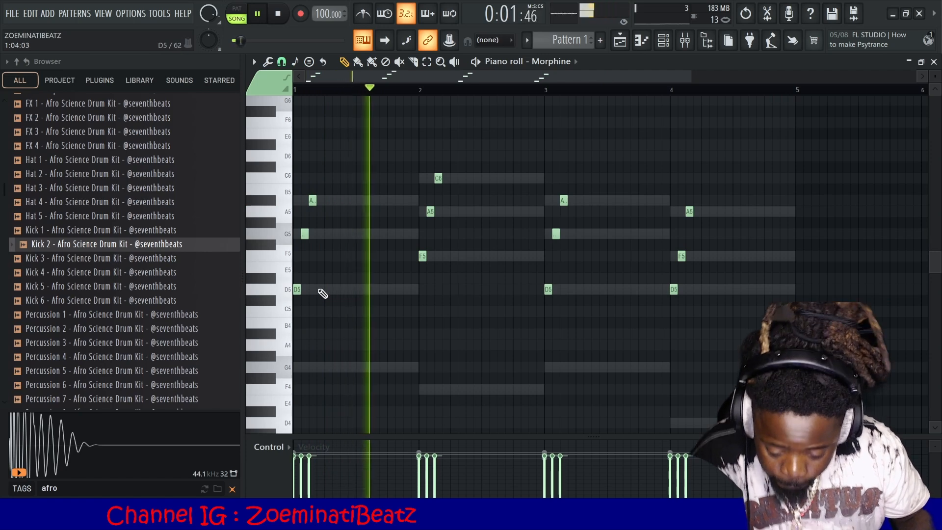
key("space")
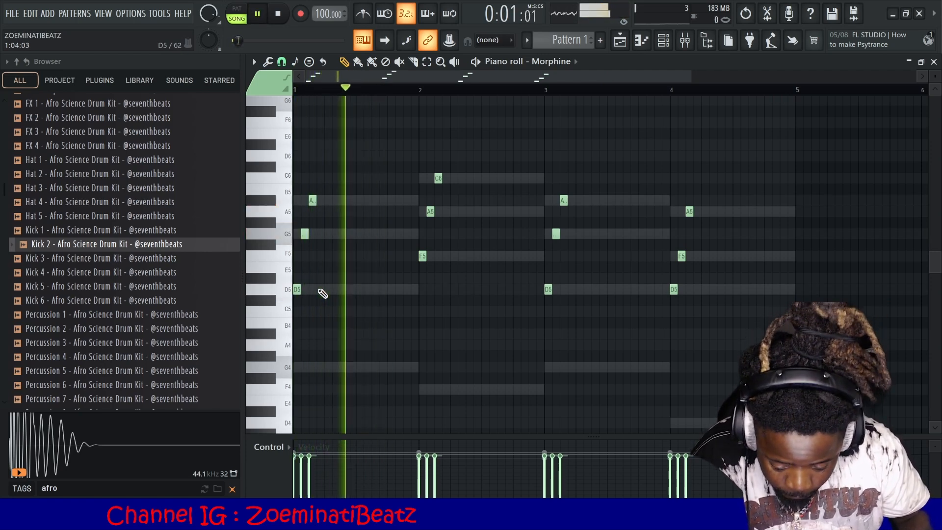
Add a short A#5 note on beat 3 and an A5 note on beat 4 of bar 1.
left_click(358, 200)
left_click(389, 199)
left_click(391, 211)
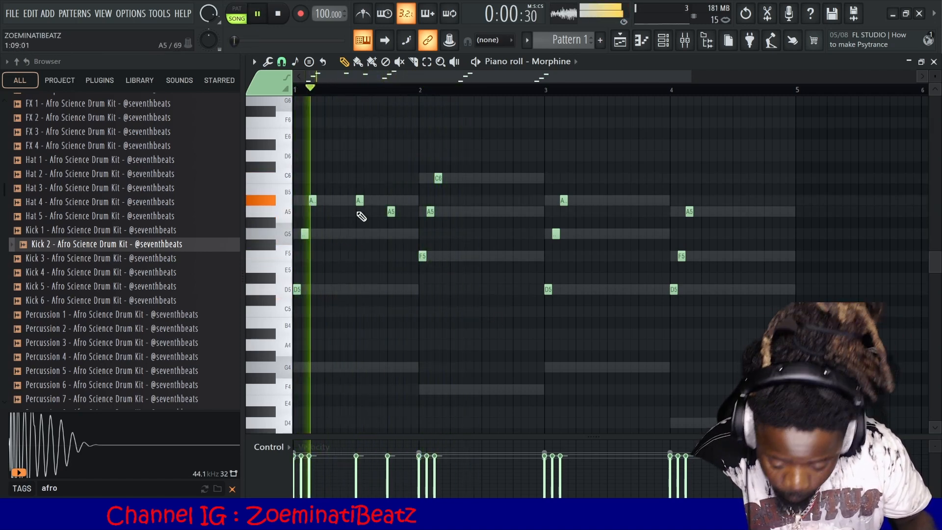
Try D5 on beat 3 and D#5 on beat 4 of bar 1 for the two extra notes and audition them.
key("space")
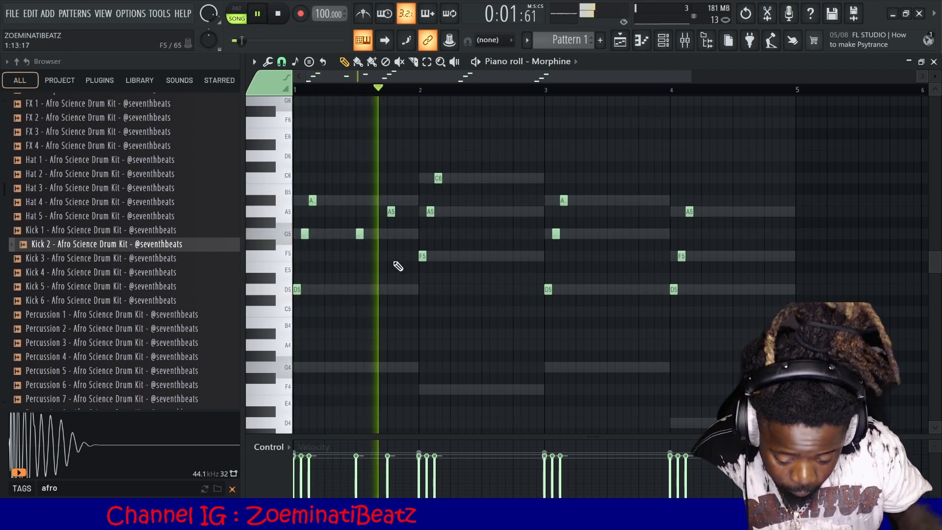
left_click_drag(358, 234, 359, 289)
left_click(390, 279)
key("space")
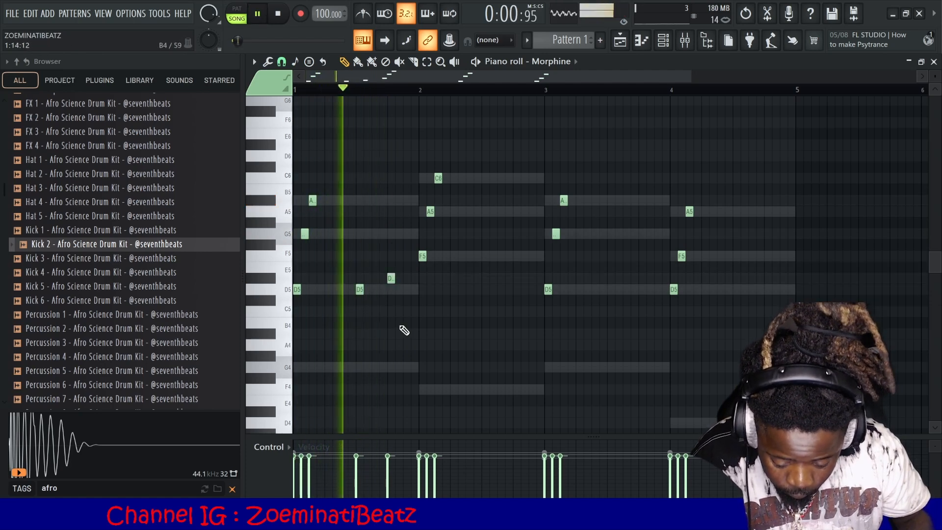
Replace the D5 and D#5 in bar 1 by trying A5 on beat 3 and A#5 on beat 4.
key("space")
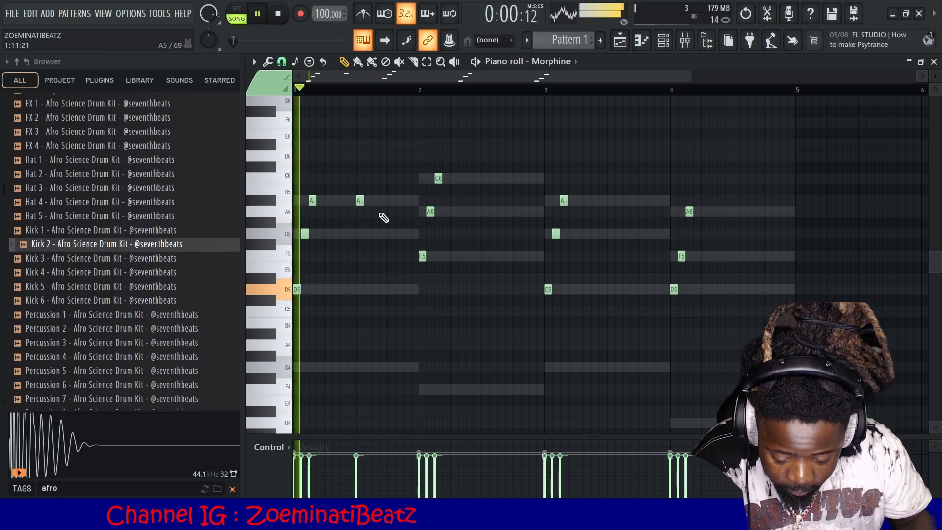
left_click_drag(360, 201, 360, 211)
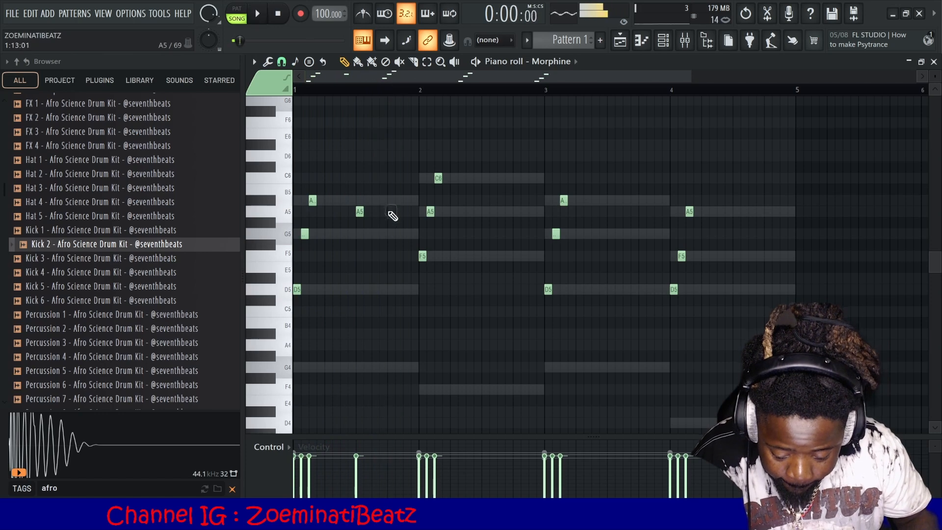
left_click(391, 201)
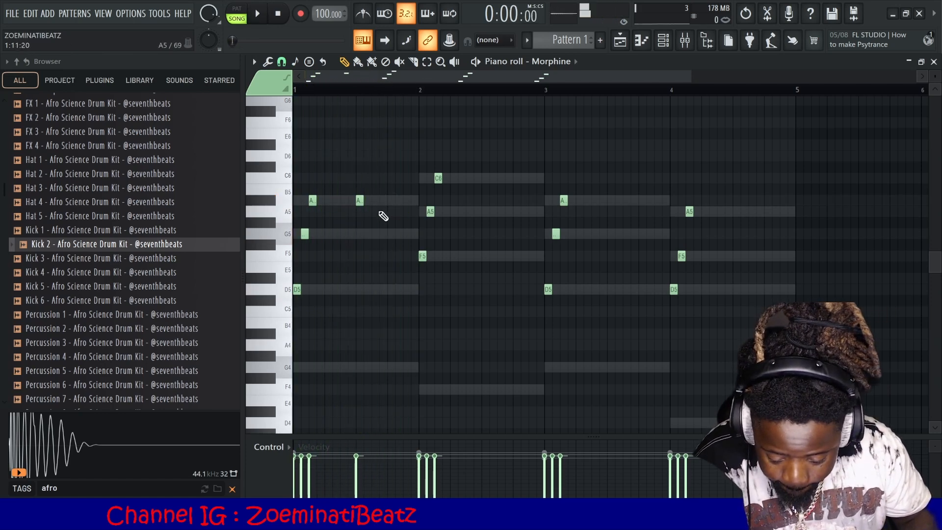
Set the beat 3 and 4 notes to A#5–A5 in bars 1 and 3, C6–A#5 in bar 2 and A5–A#5 in bar 4.
key("space")
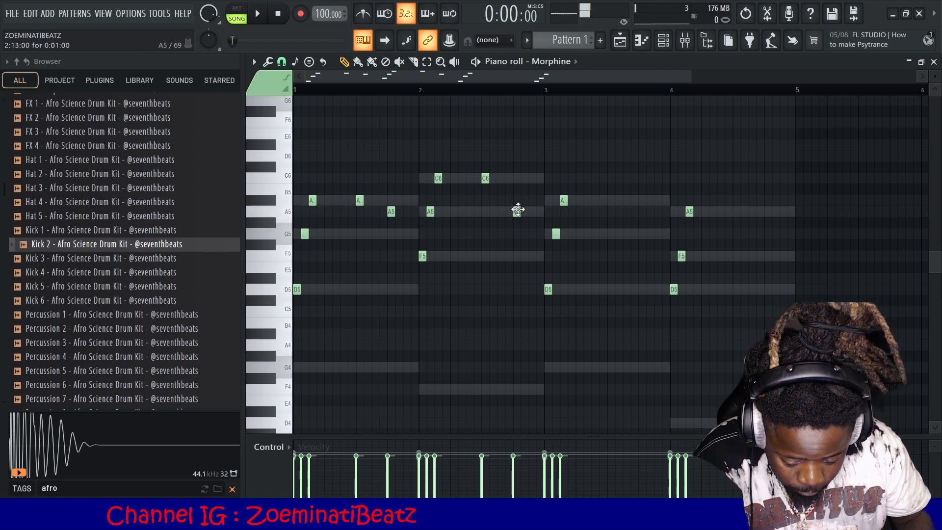
left_click(610, 200)
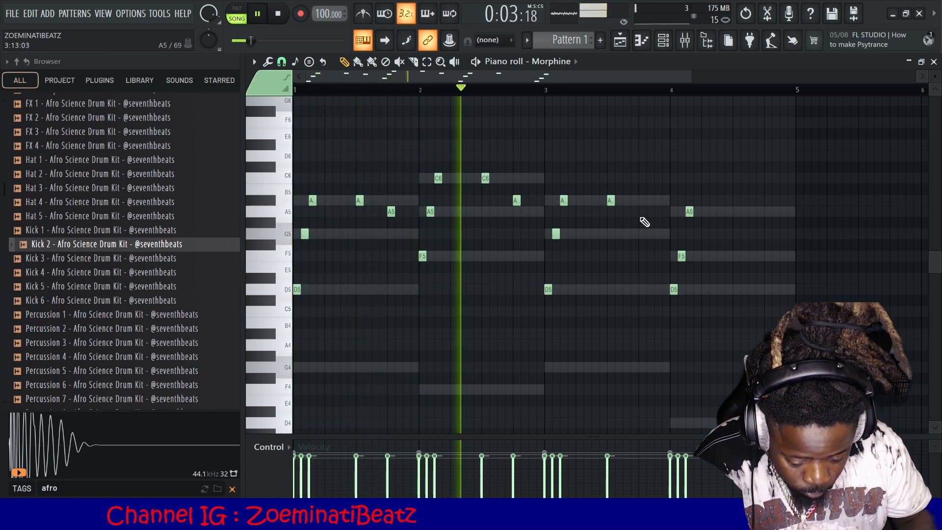
left_click(641, 212)
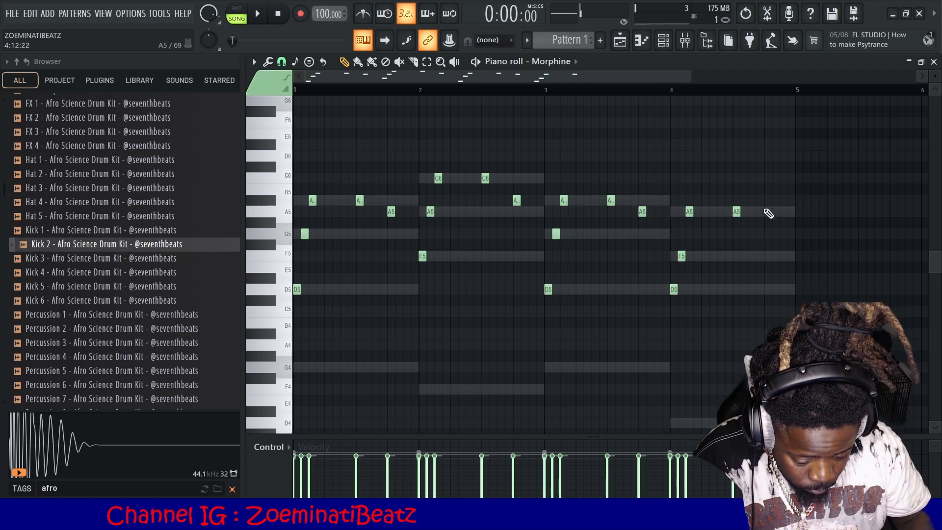
key("space")
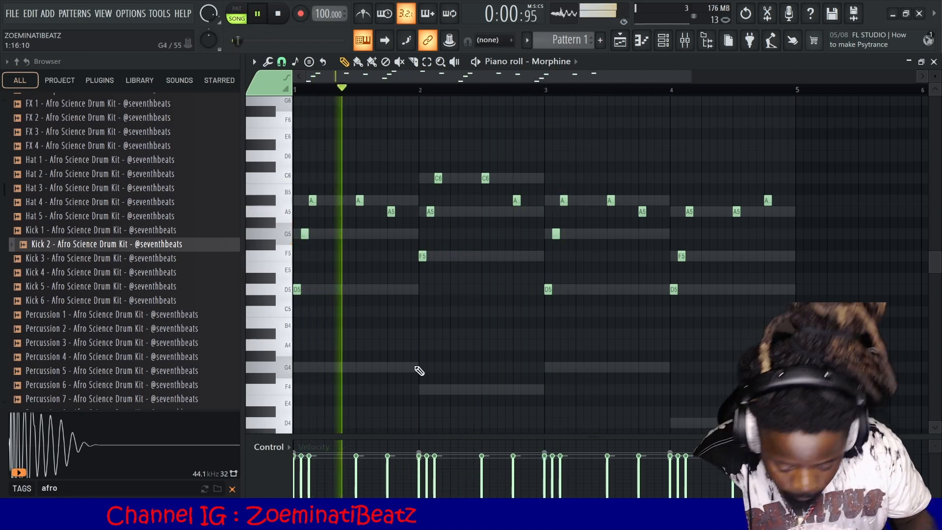
Try stacked D5 and G5 notes on beat 2 of bar 1, audition them and remove them again.
scroll(491, 304, "up", 3)
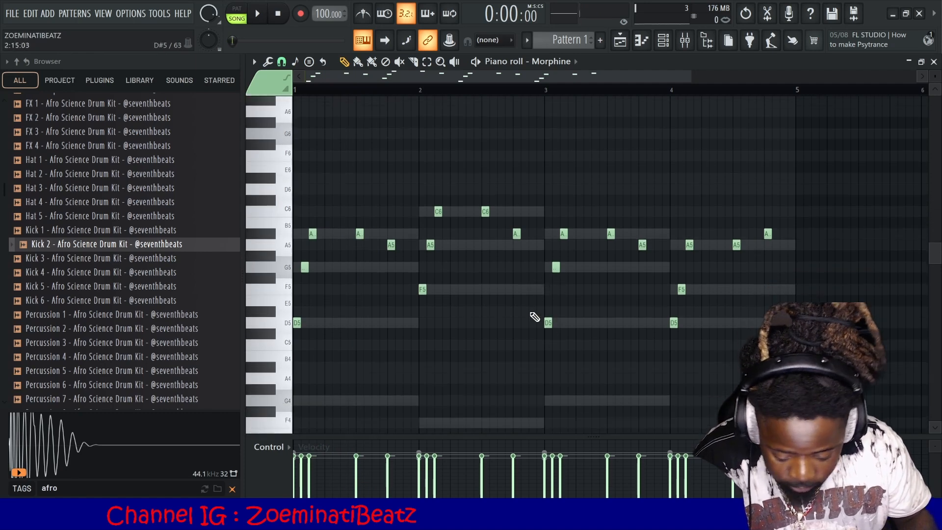
key("space")
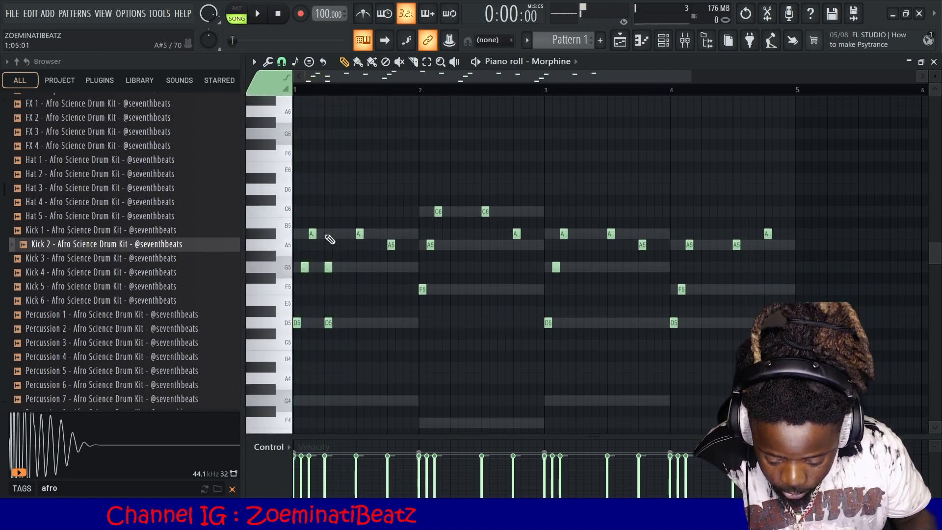
right_click(329, 234)
right_click(328, 268)
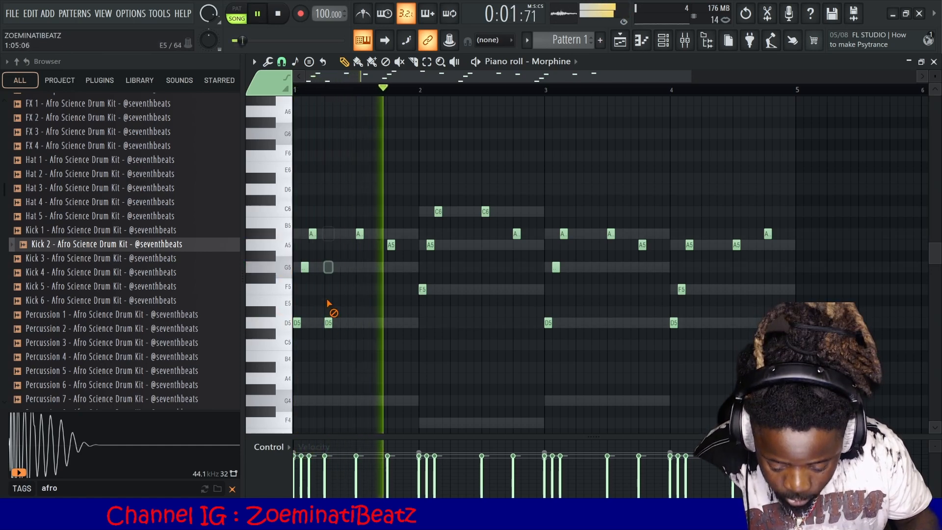
right_click(328, 322)
key("space")
Try D5, G5 and A#5 in different combinations on the seventh sixteenth step of bar 1, auditioning and removing them.
left_click(347, 324)
key("space")
key("space")
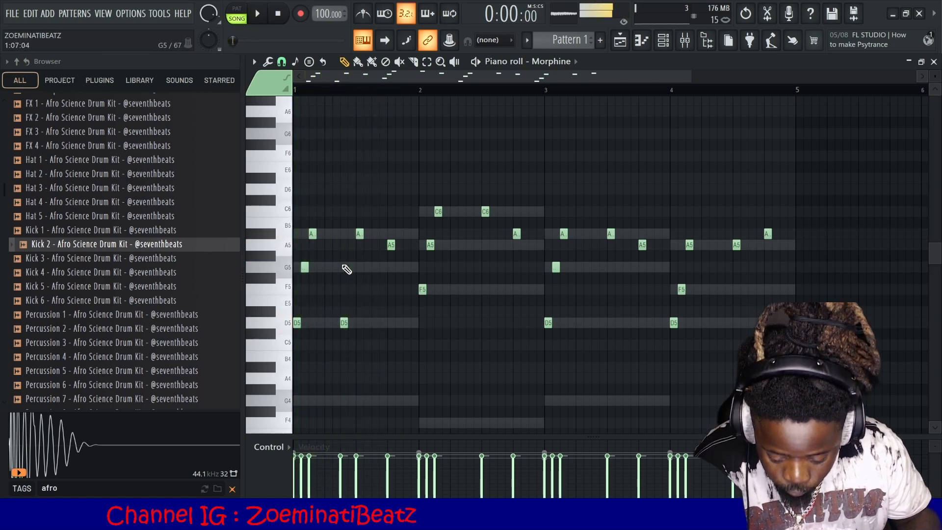
left_click(344, 234)
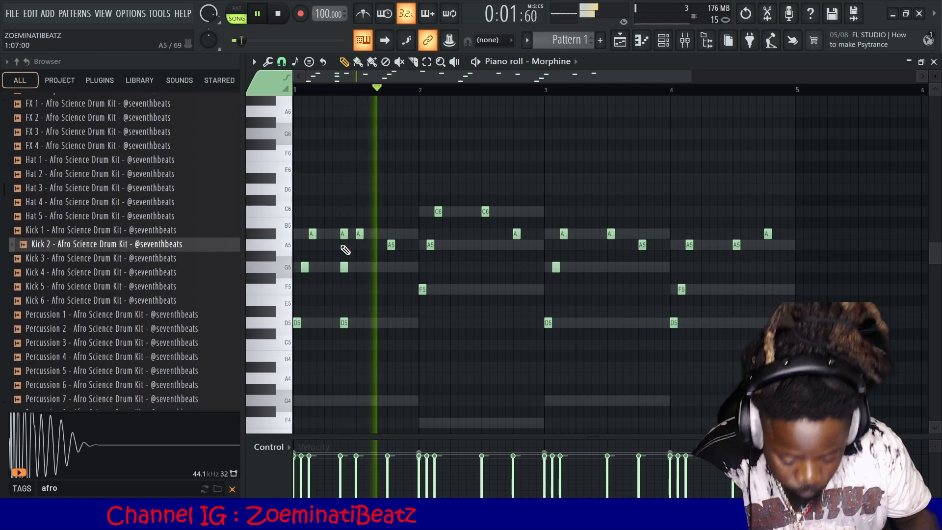
key("space")
key("space")
right_click(346, 235)
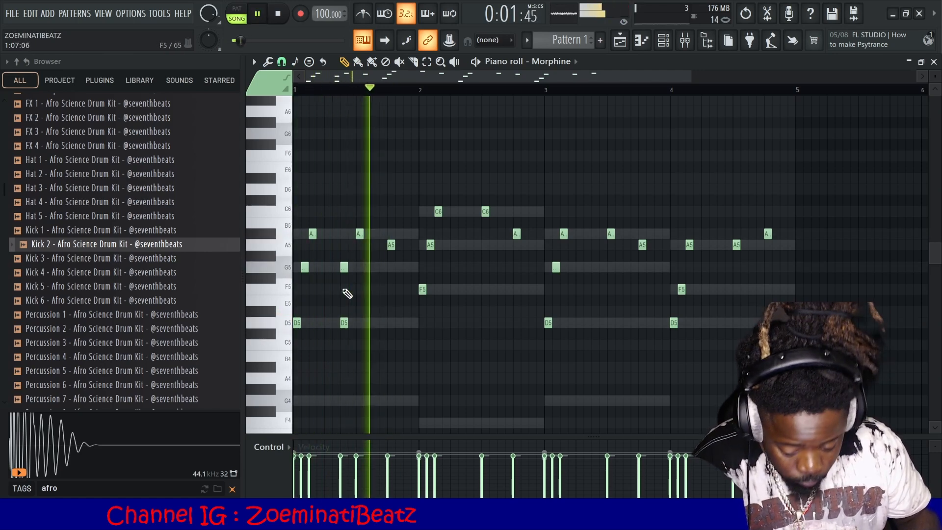
key("space")
right_click(343, 267)
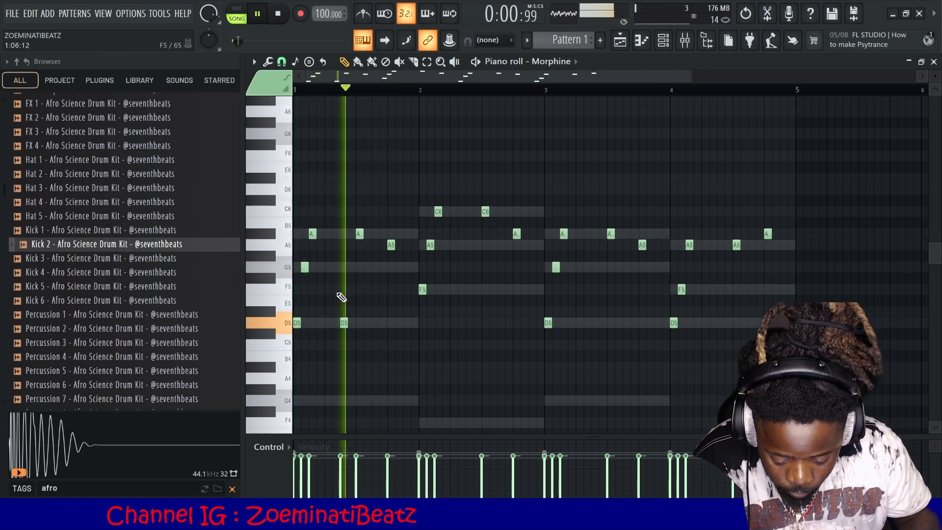
right_click(345, 323)
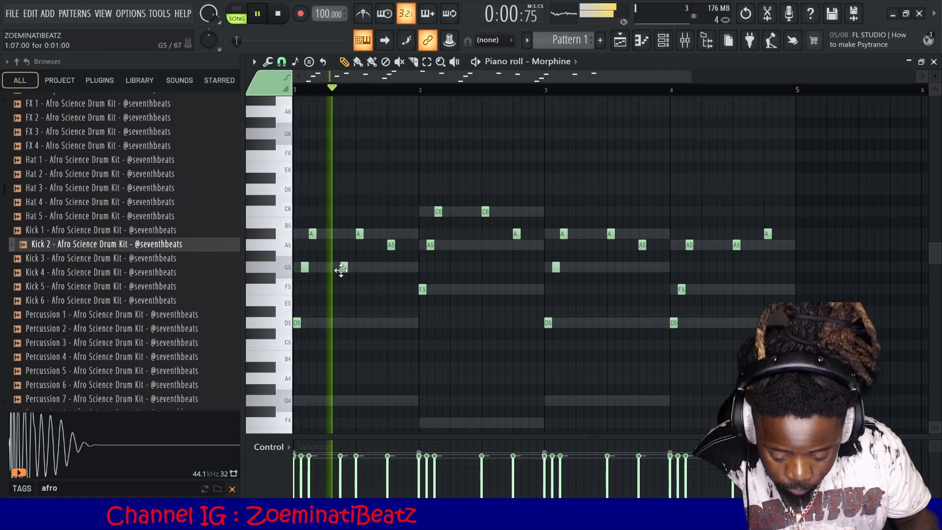
left_click(345, 267)
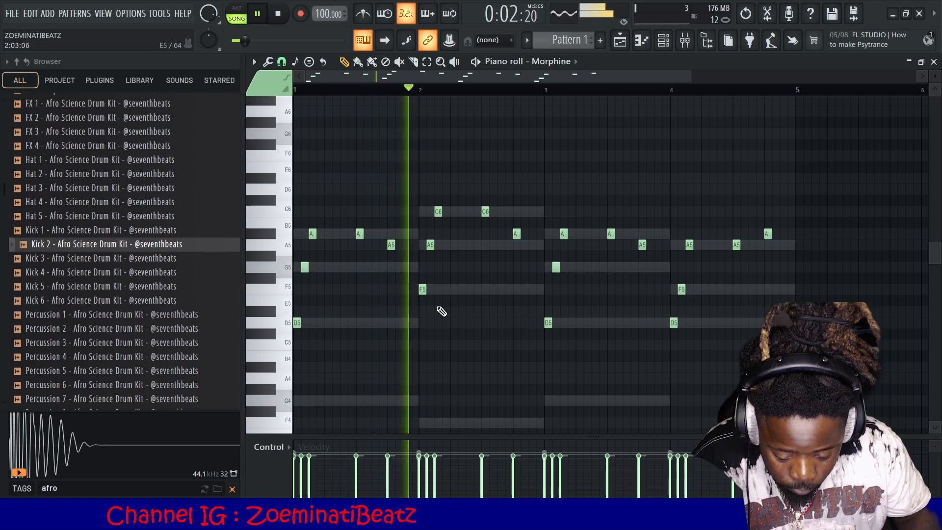
Try F5, A5 and C6 in different combinations on the seventh sixteenth step of bar 2, auditioning and removing them.
left_click(466, 245)
key("space")
left_click(467, 291)
key("space")
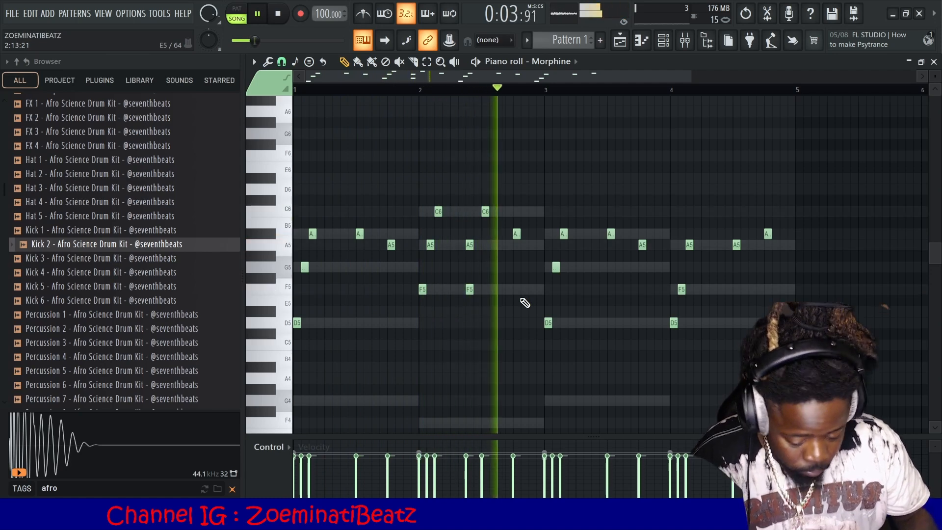
left_click(467, 212)
right_click(471, 246)
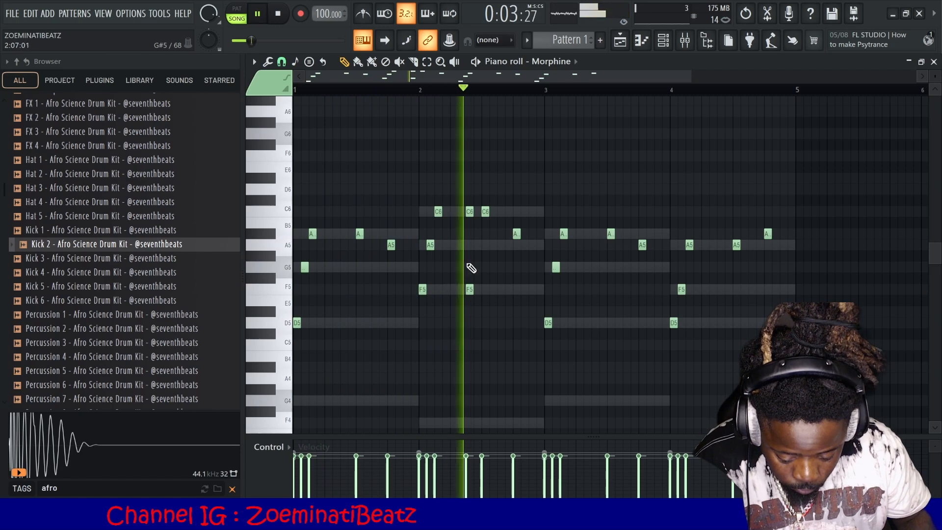
left_click(469, 245)
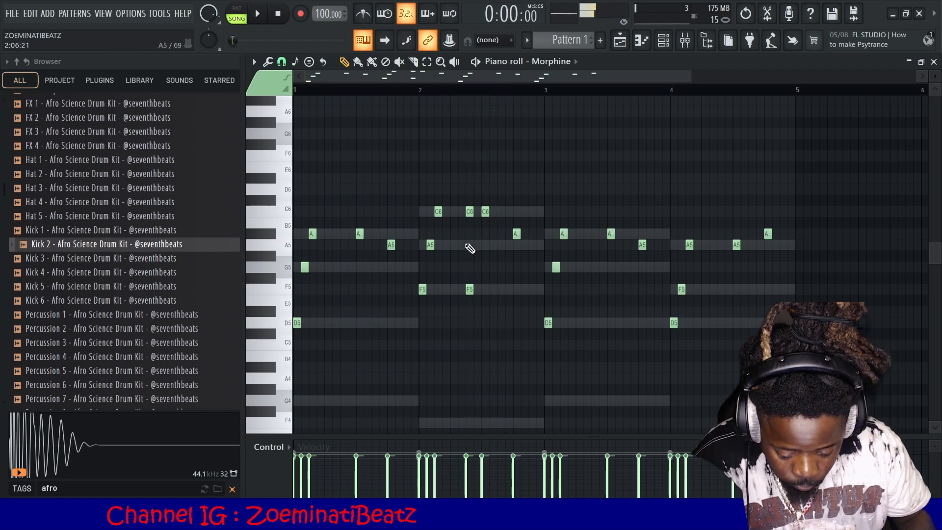
right_click(471, 289)
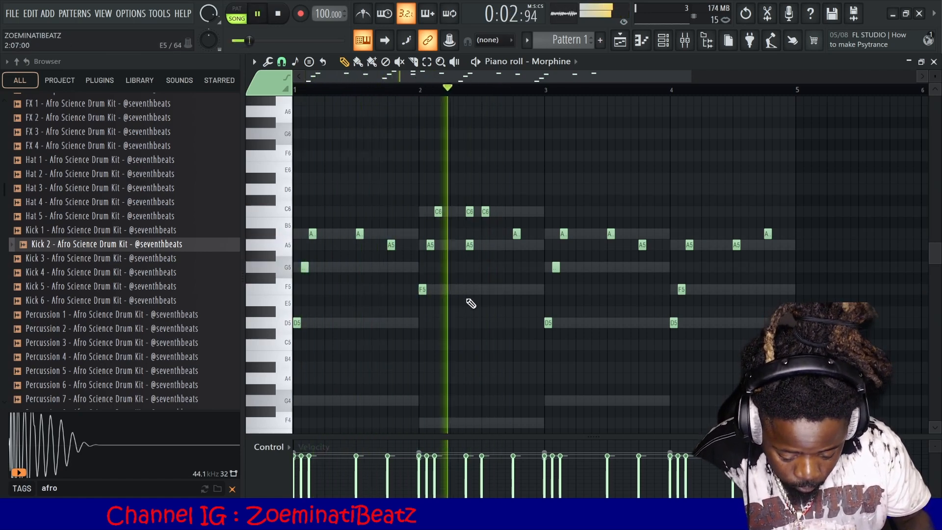
right_click(470, 246)
key("space")
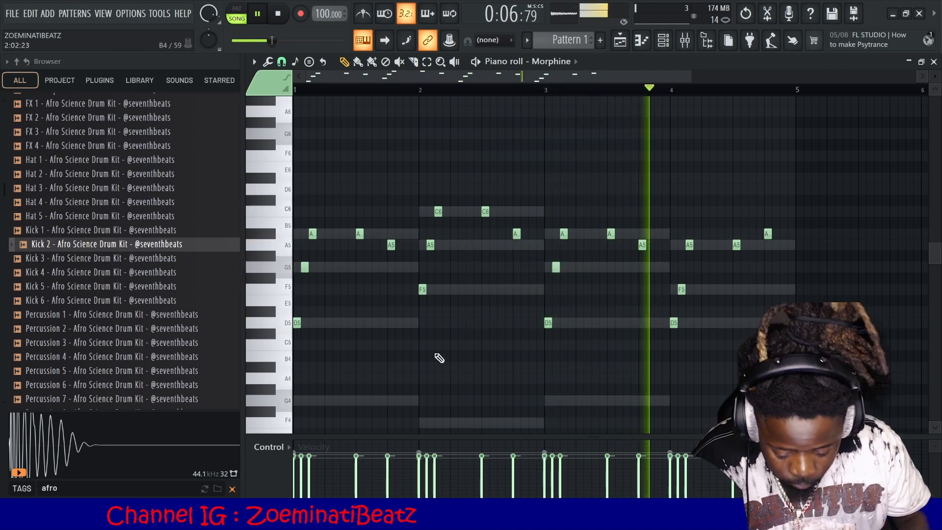
Try D5, G5 and D6 one after another as a harmony to the A#5 on beat 3 of bar 1.
scroll(439, 358, "down", 2)
left_click(361, 291)
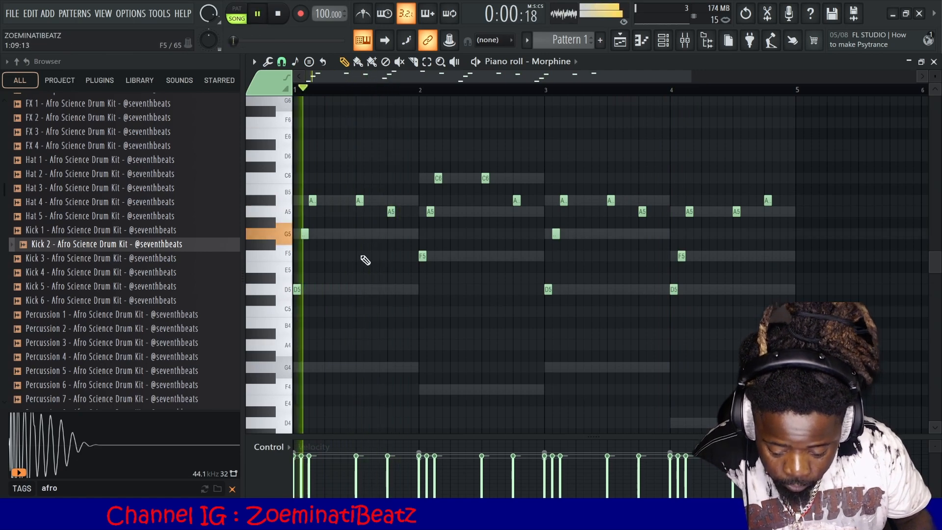
left_click(360, 235)
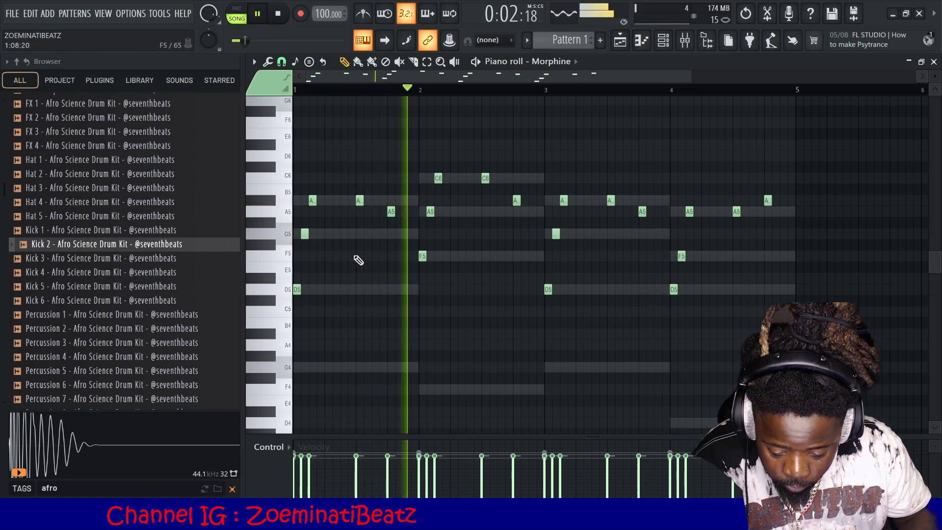
key("space")
scroll(359, 247, "up", 1)
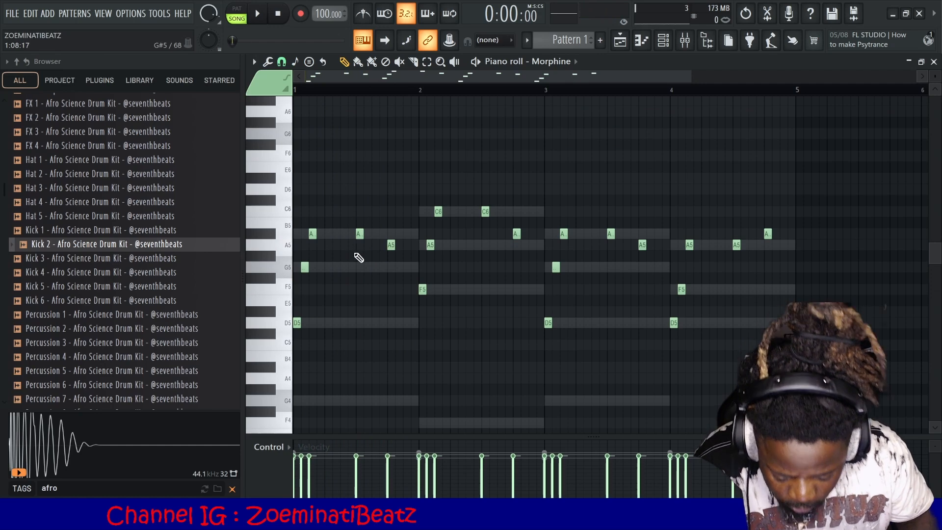
key("space")
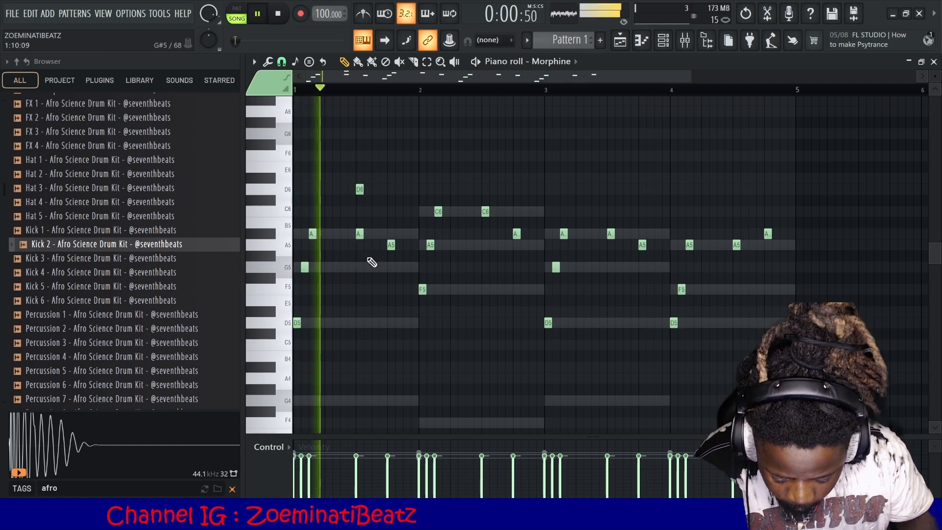
Add F5 under the C6 on beat 3 of bar 2, and try D5 or D6 harmonies on beat 3 of bars 3 and 4.
left_click(484, 290)
left_click(611, 322)
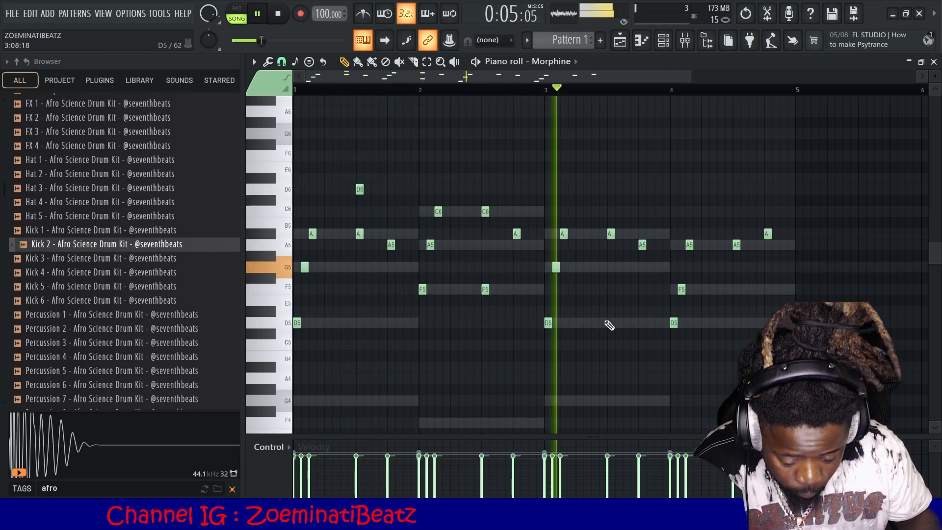
right_click(611, 324)
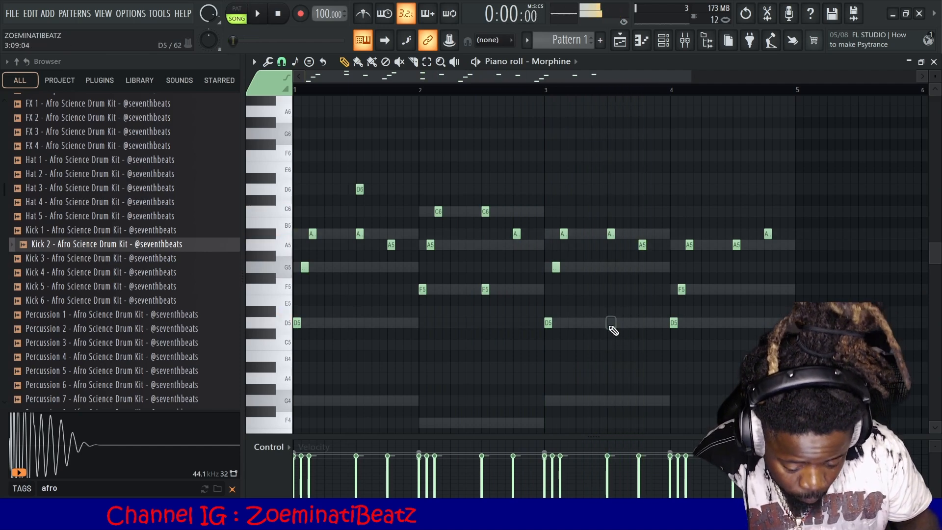
left_click(610, 190)
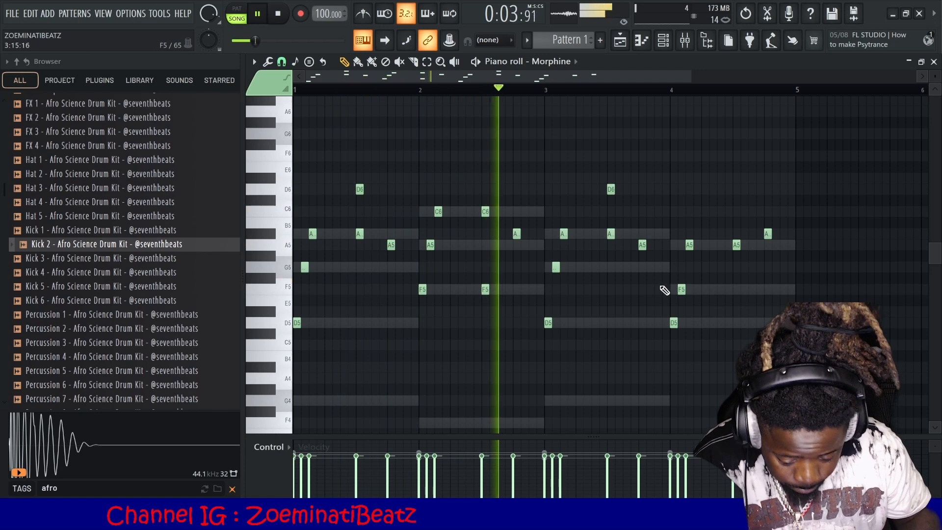
left_click(736, 323)
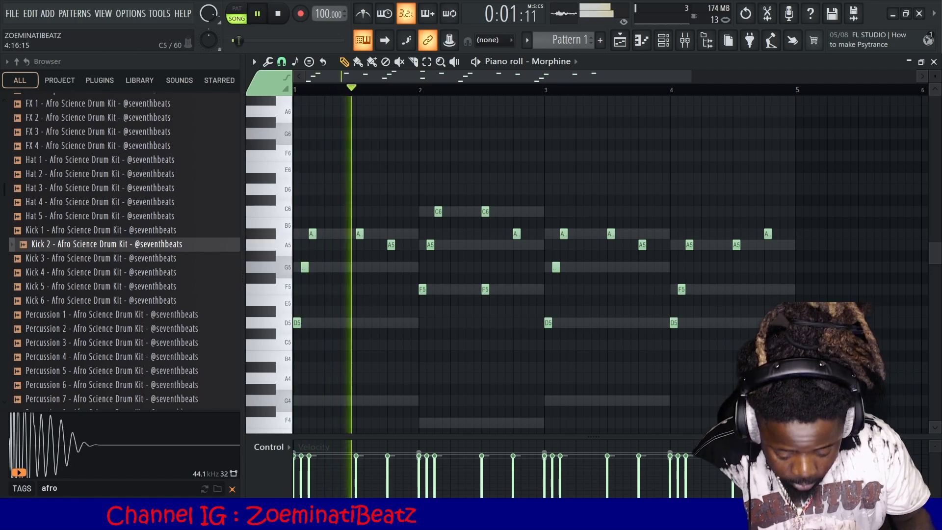
Close the piano roll, audition Morphine's STR Elec Guitar NUC preset and return to STR Elec Guitar 50's NUC.
left_click(934, 61)
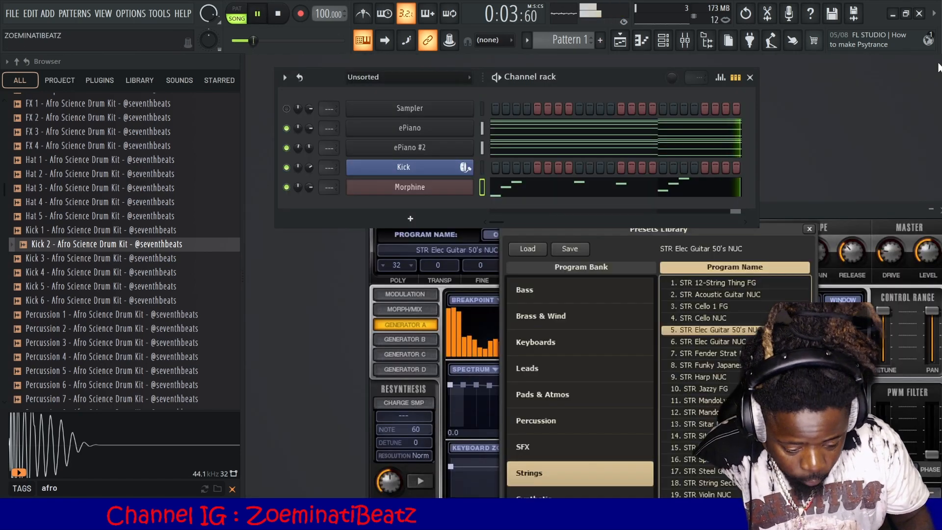
left_click(733, 342)
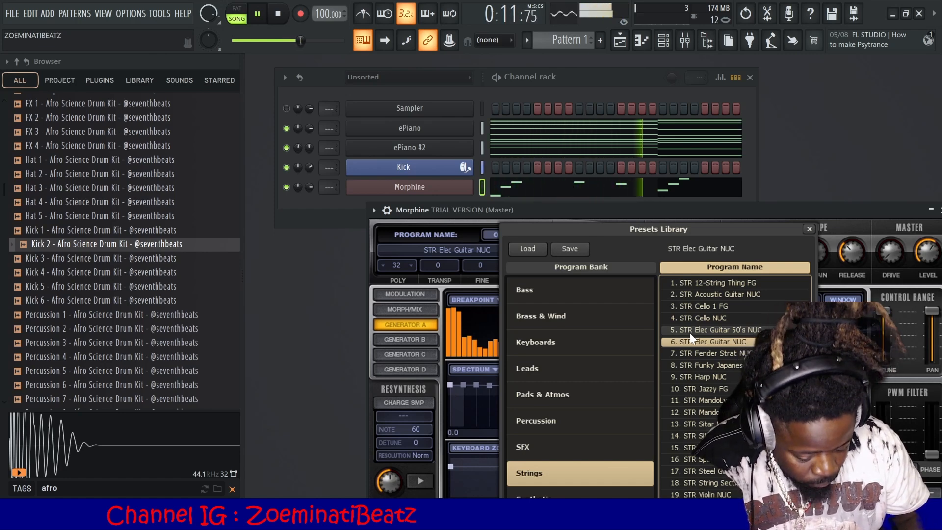
left_click(677, 331)
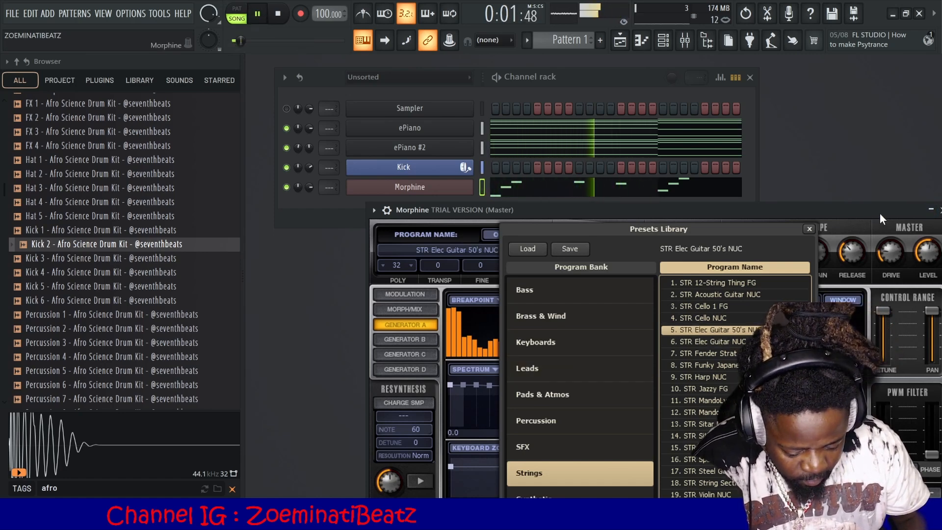
Close the Morphine plugin, play the beat and open the Playlist.
left_click_drag(879, 213, 821, 216)
left_click(884, 213)
key("space")
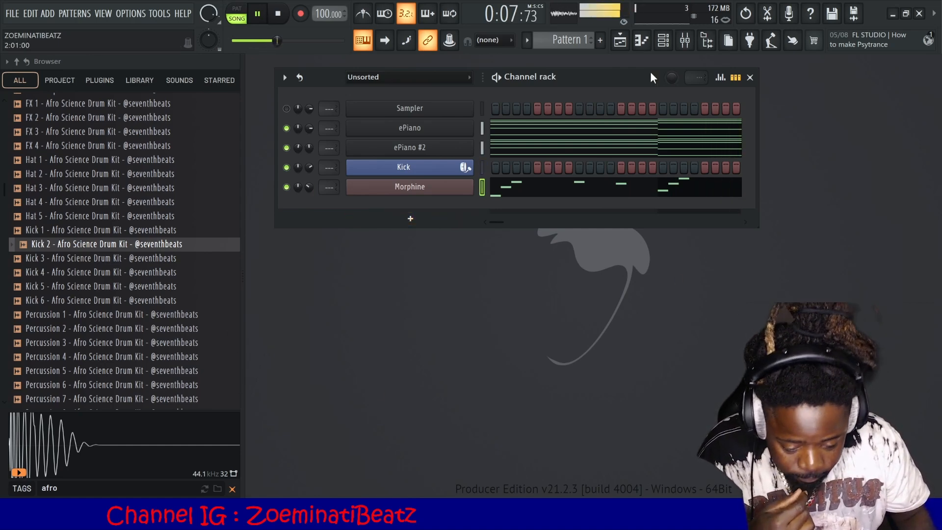
left_click(642, 42)
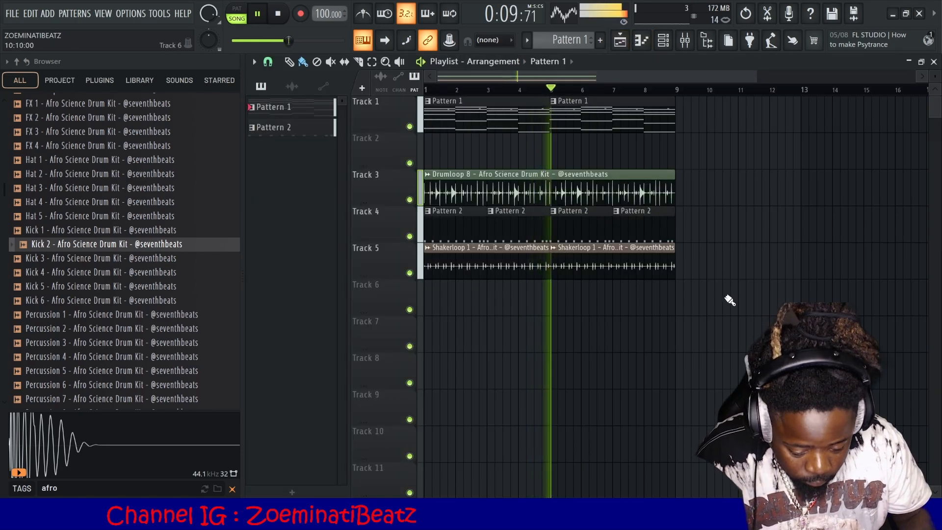
Shift the Track 4 kick and Track 5 shaker clips to start at bar 9, and duplicate Track 1's Pattern 1 clips across bars 9 to 16.
left_click_drag(735, 314, 693, 231)
left_click_drag(691, 128, 454, 116)
key("ctrl+b")
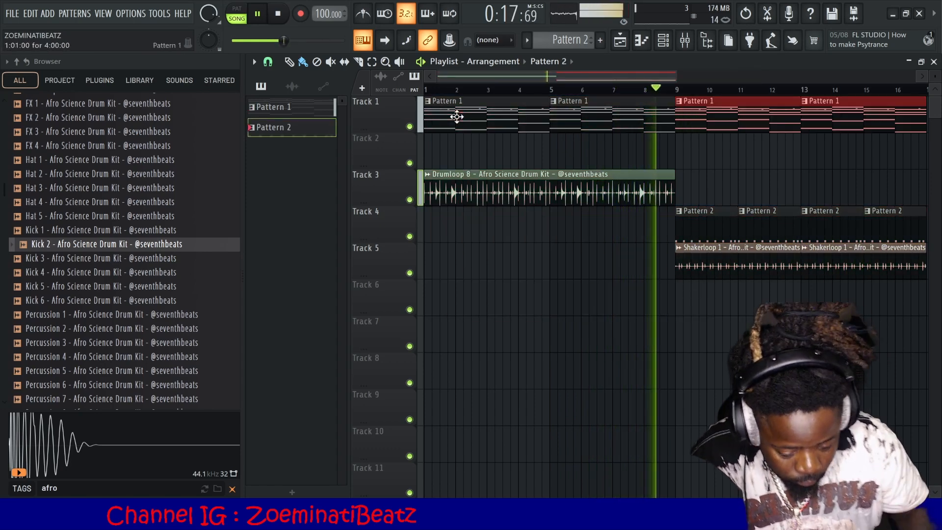
Duplicate Track 3's Drumloop 8 clip across bars 9 to 16 and replay the arrangement from the start.
left_click(607, 198)
key("ctrl+b")
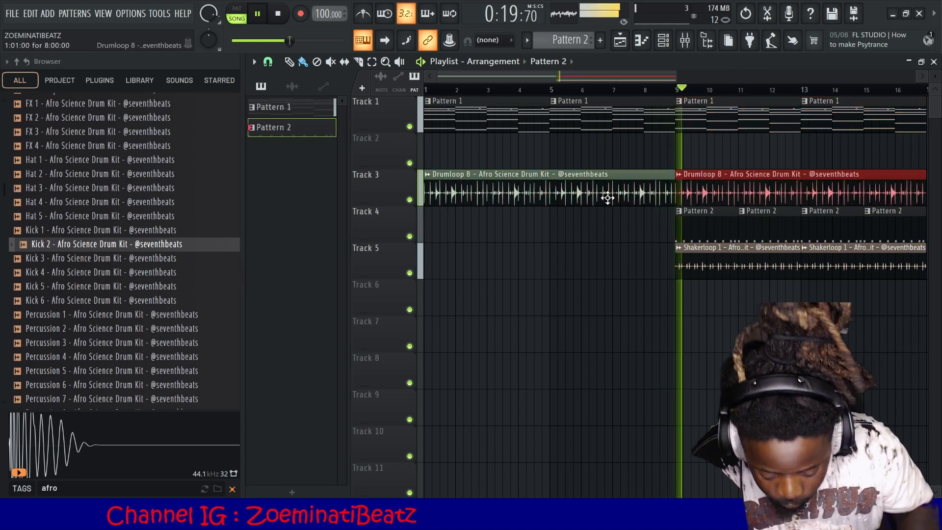
scroll(683, 92, "down", 3)
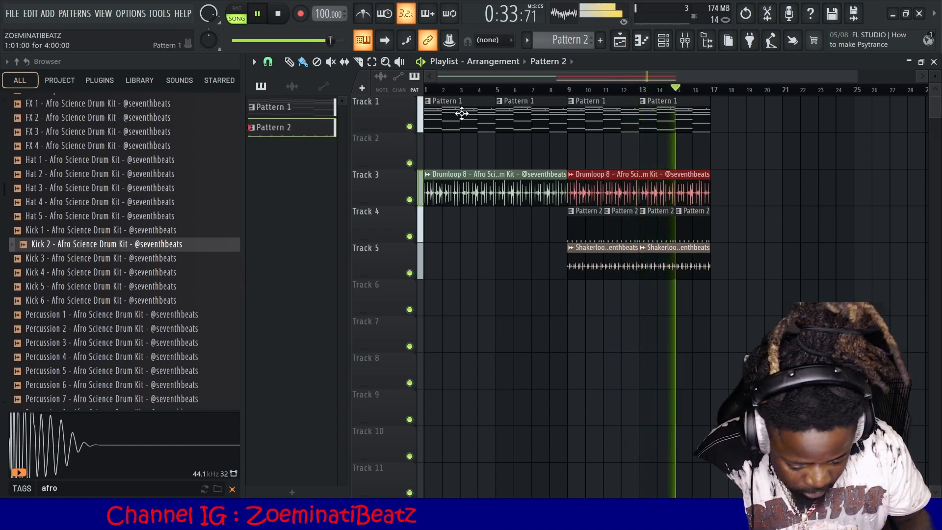
left_click(280, 15)
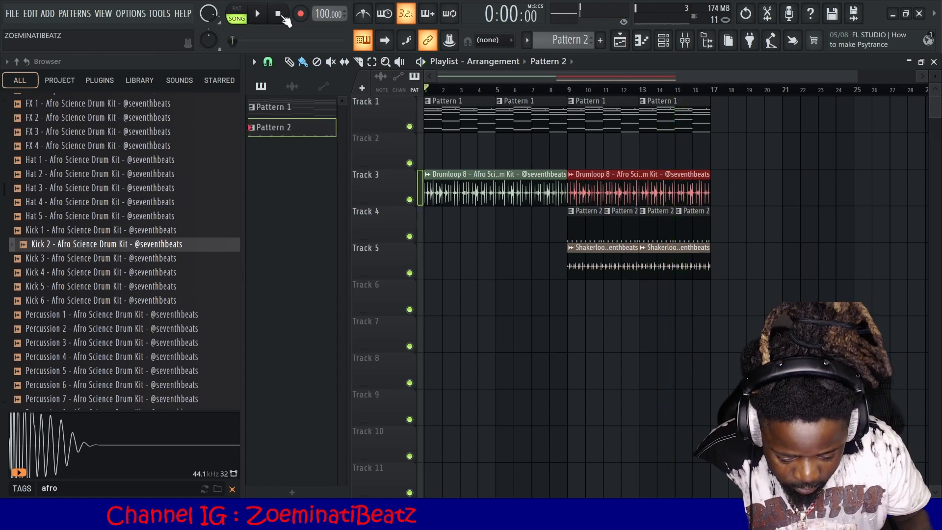
key("space")
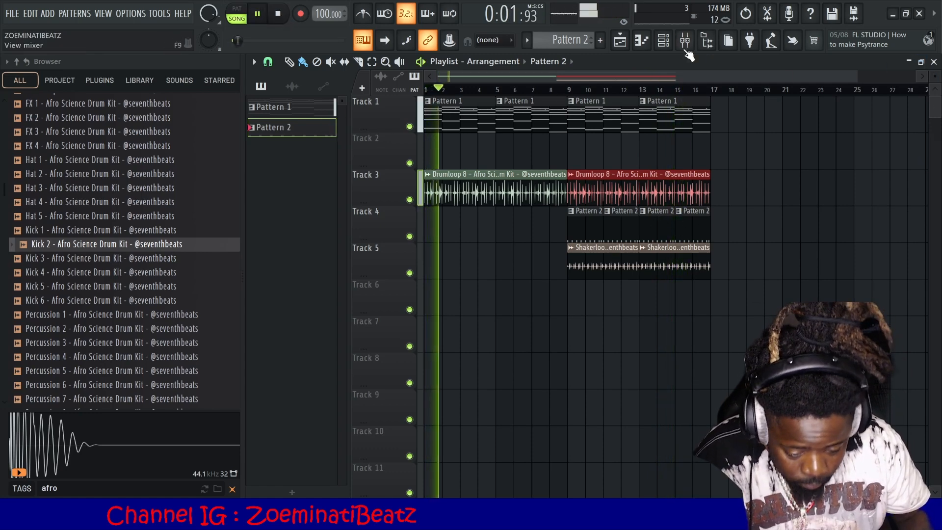
Close the piano roll, switch to Pattern 1 and add an Arcade instrument channel.
left_click(641, 41)
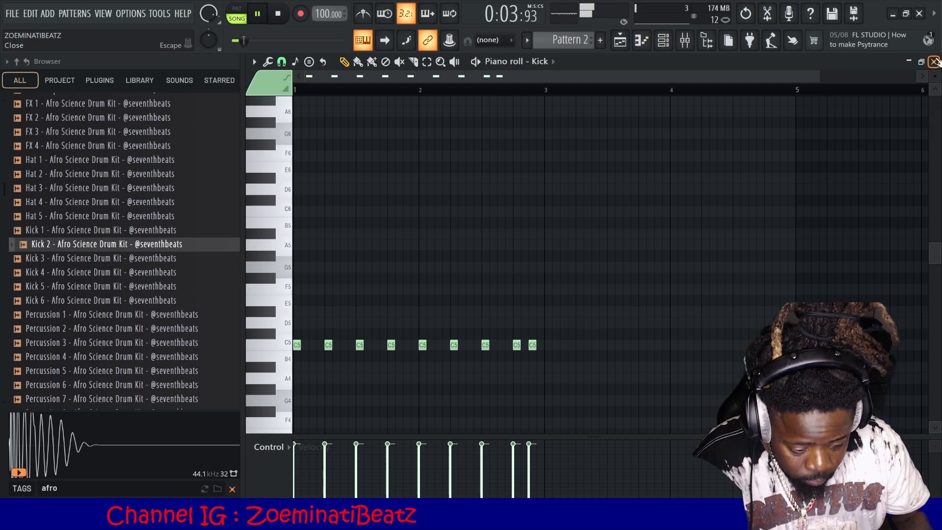
left_click(934, 62)
left_click(547, 109)
left_click(663, 41)
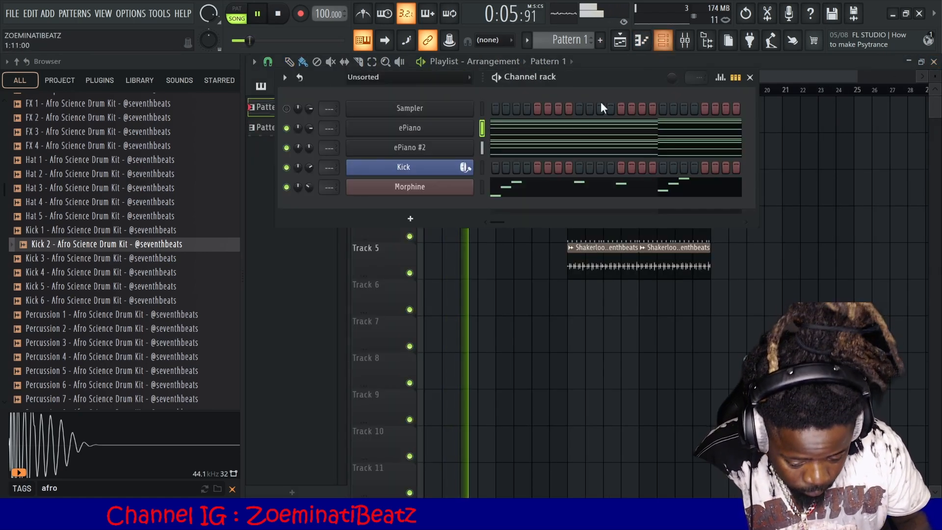
left_click(440, 218)
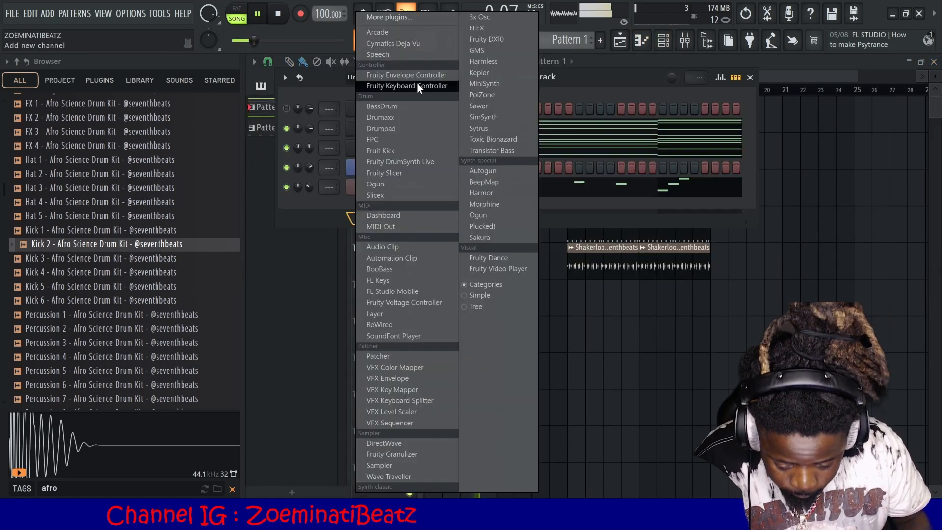
left_click(389, 36)
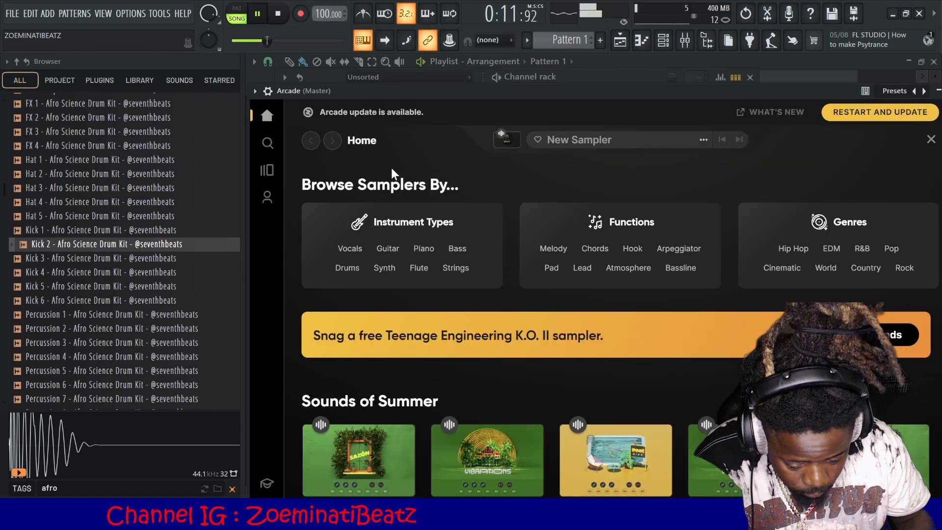
Detach the Arcade plugin window and set its session key to minor.
left_click(255, 90)
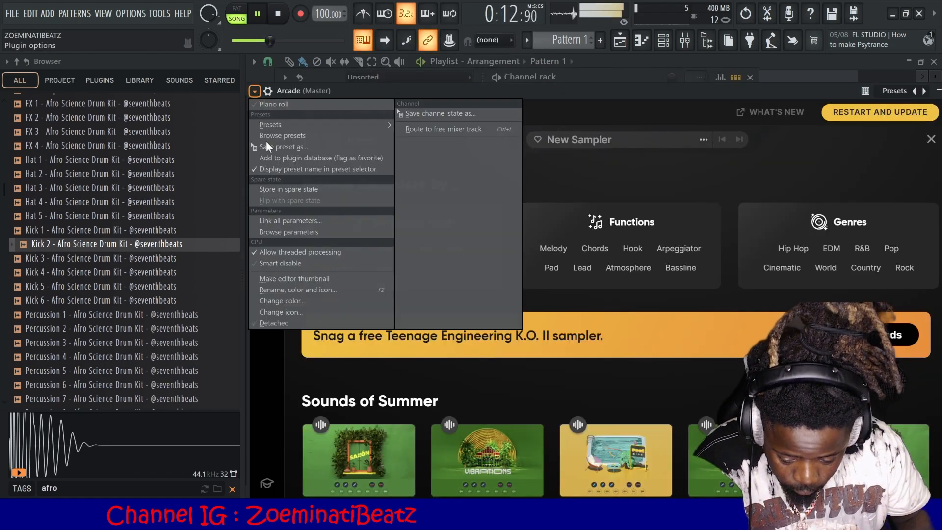
left_click(300, 323)
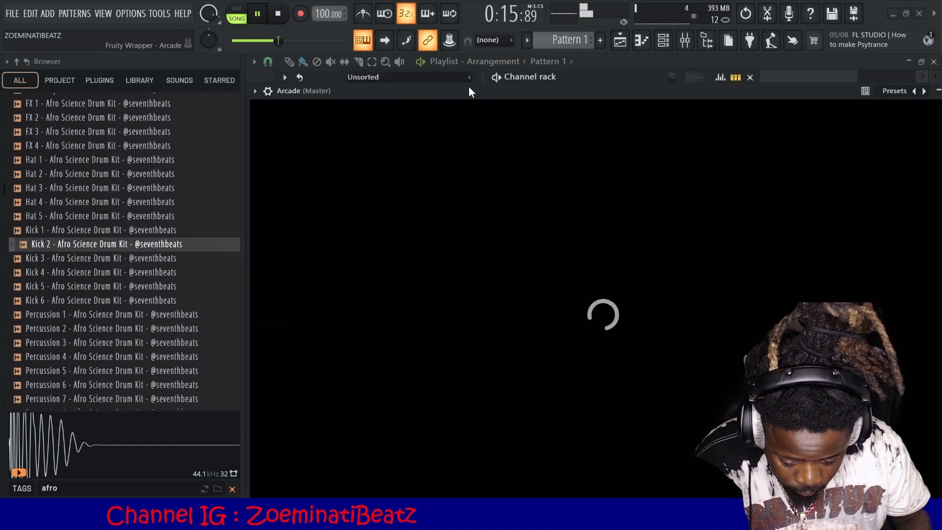
left_click_drag(469, 86, 397, 30)
left_click(809, 459)
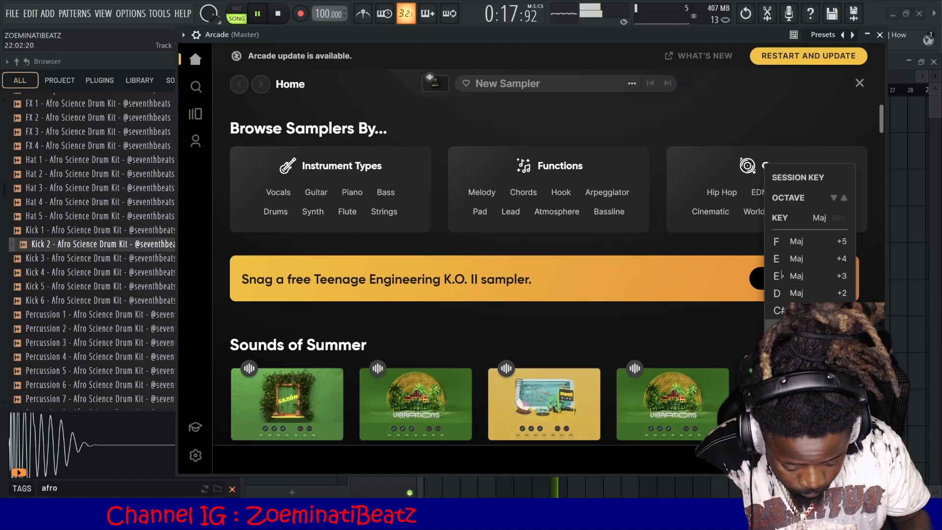
left_click(836, 218)
scroll(807, 275, "down", 2)
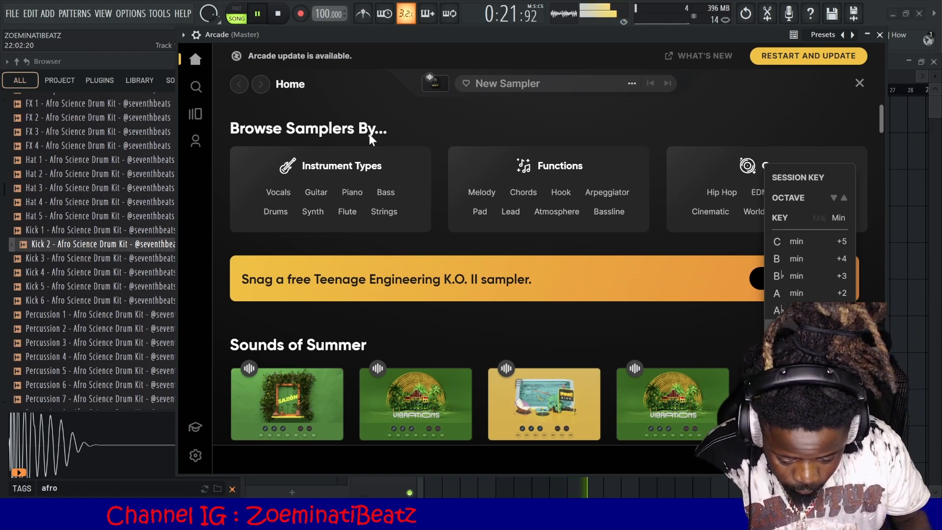
Filter Arcade's samplers to Strings and preview Regal String Swells and Lonesome Desire.
left_click(388, 210)
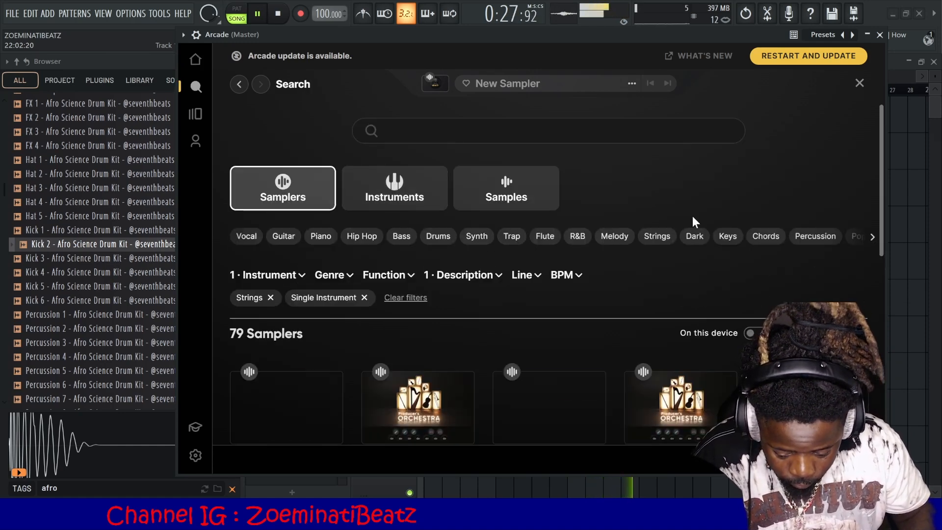
scroll(693, 218, "down", 3)
left_click(373, 296)
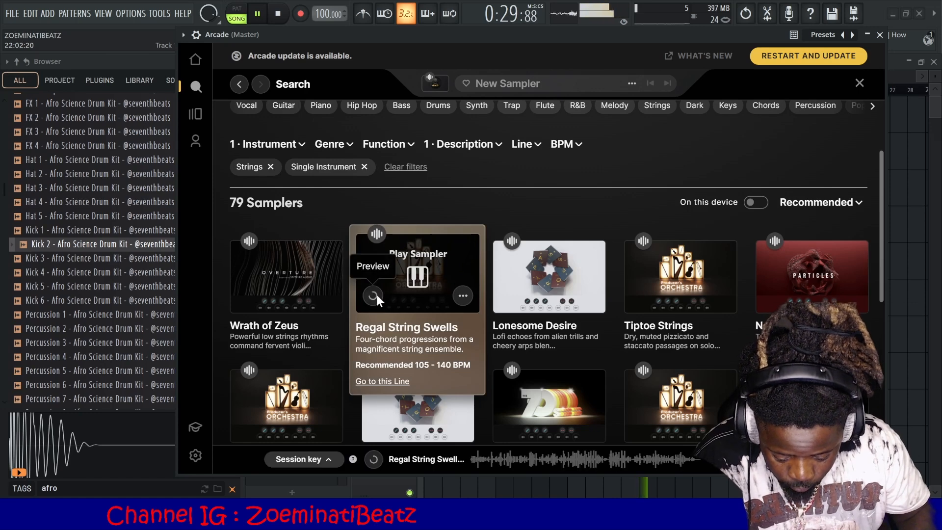
left_click(377, 296)
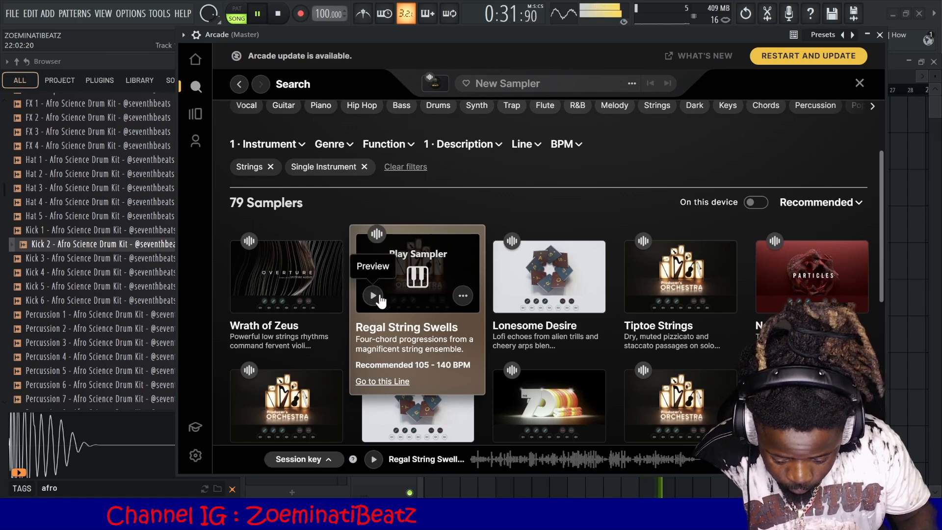
mouse_move(533, 326)
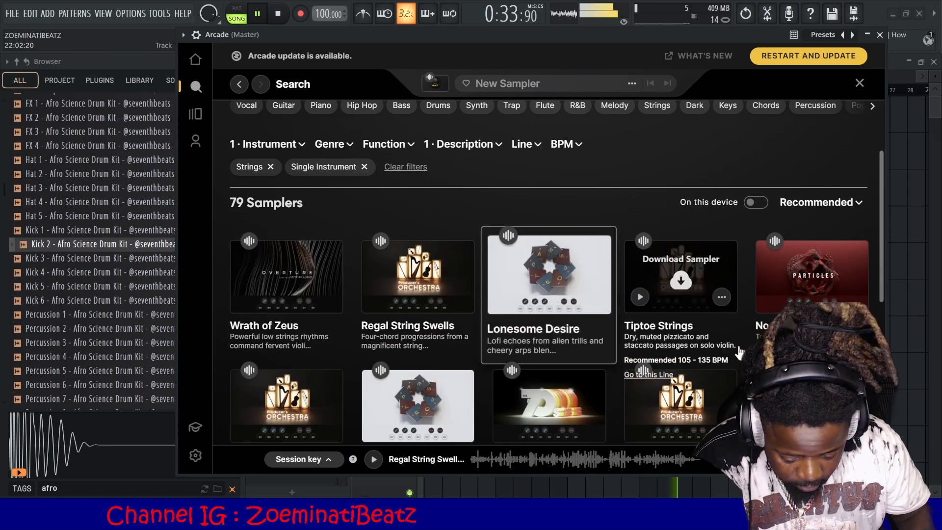
left_click(505, 296)
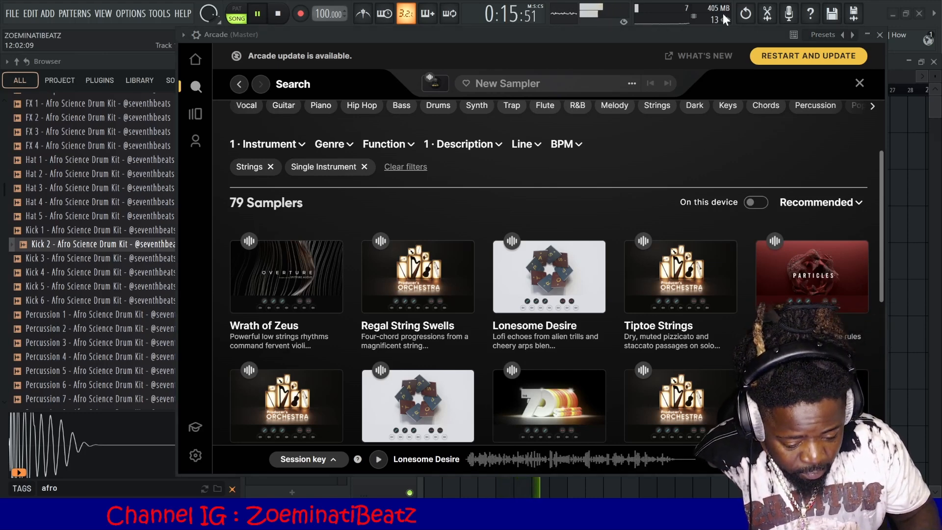
Load the Lonesome Desire sampler, close the plugin window and open the Arcade channel's piano roll.
mouse_move(545, 293)
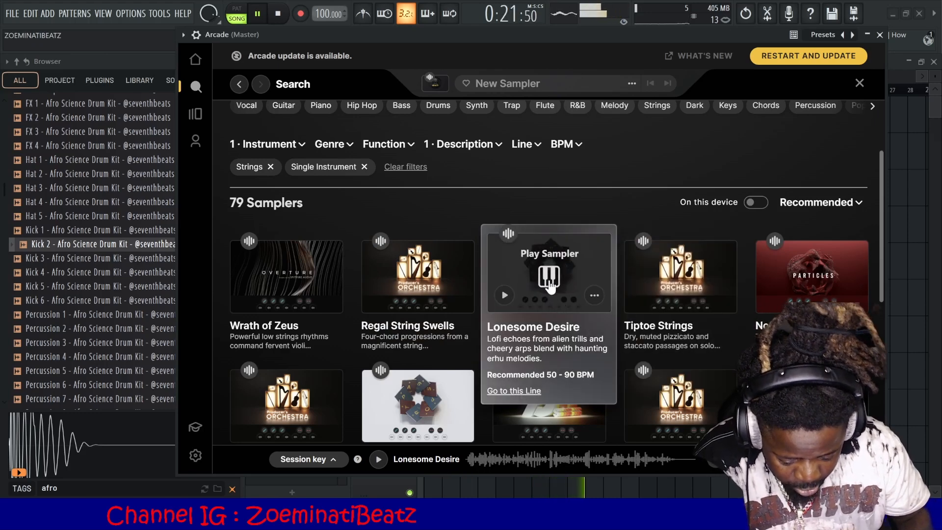
left_click(549, 277)
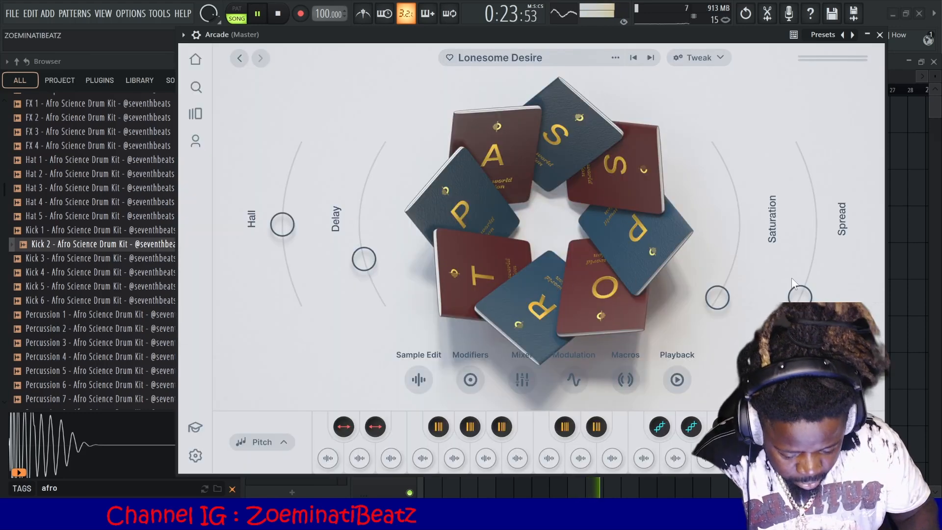
left_click(881, 36)
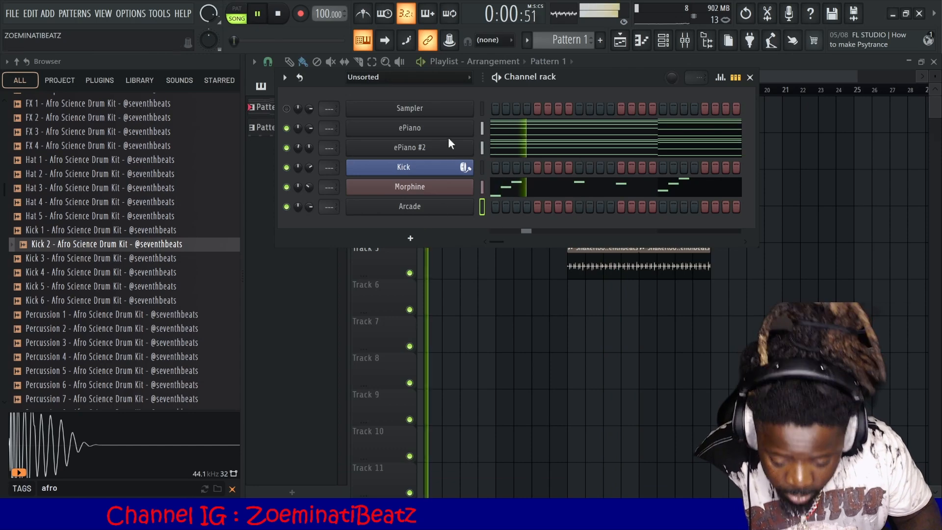
right_click(470, 207)
left_click(487, 204)
key("space")
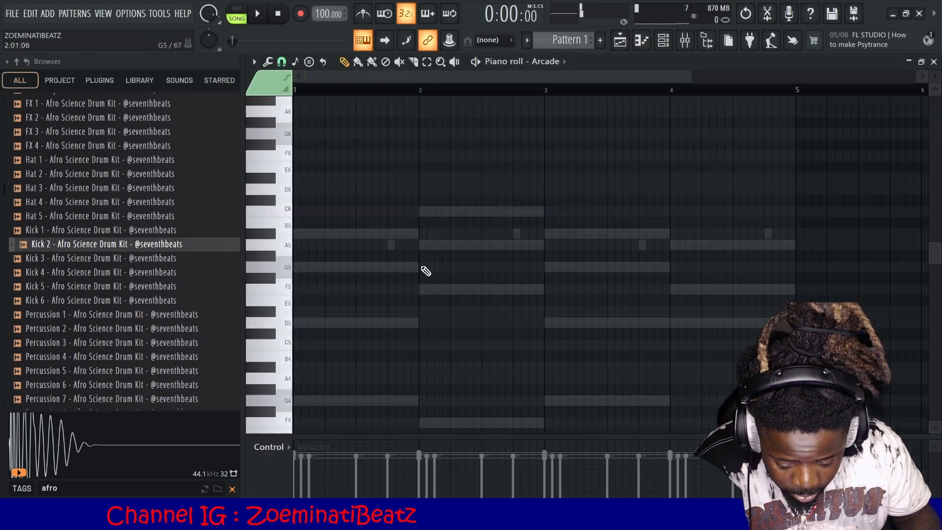
Audition Lonesome Desire's samples on the C6 and B5 keys while the beat plays.
left_click(290, 208)
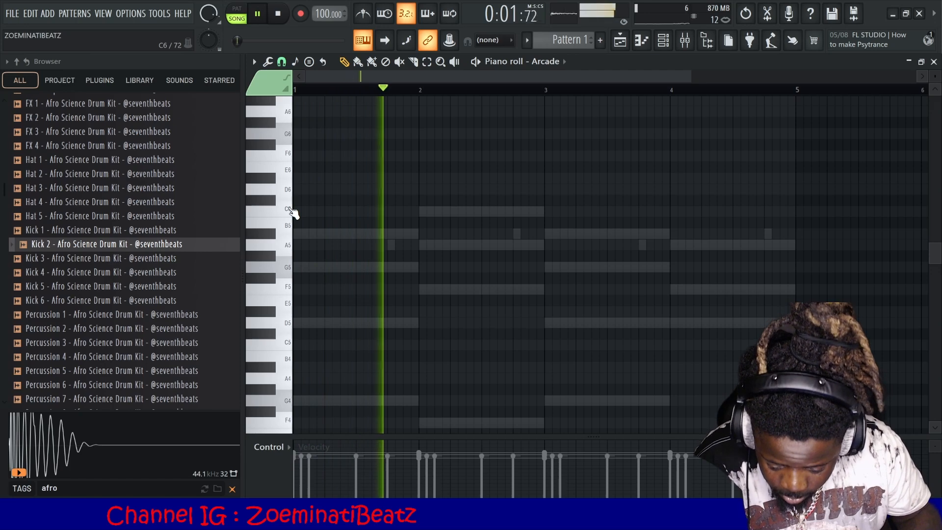
left_click(291, 210)
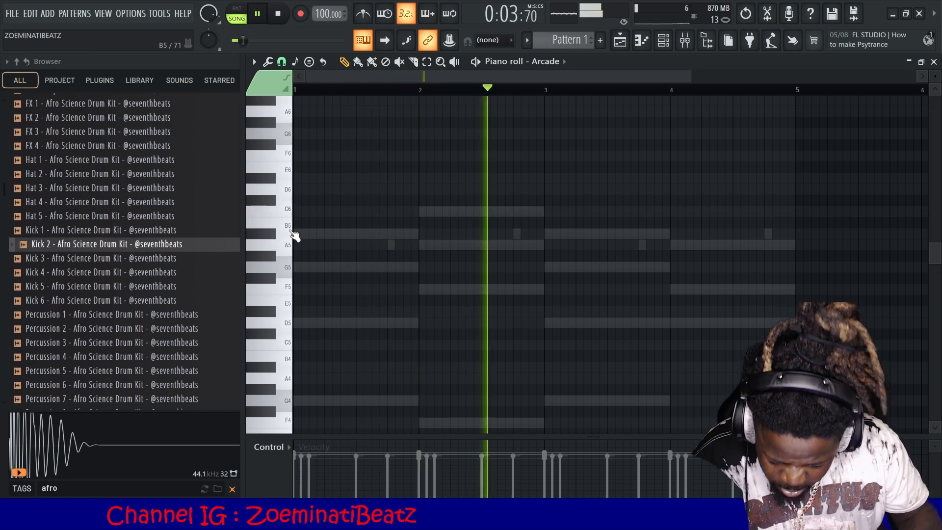
left_click(291, 226)
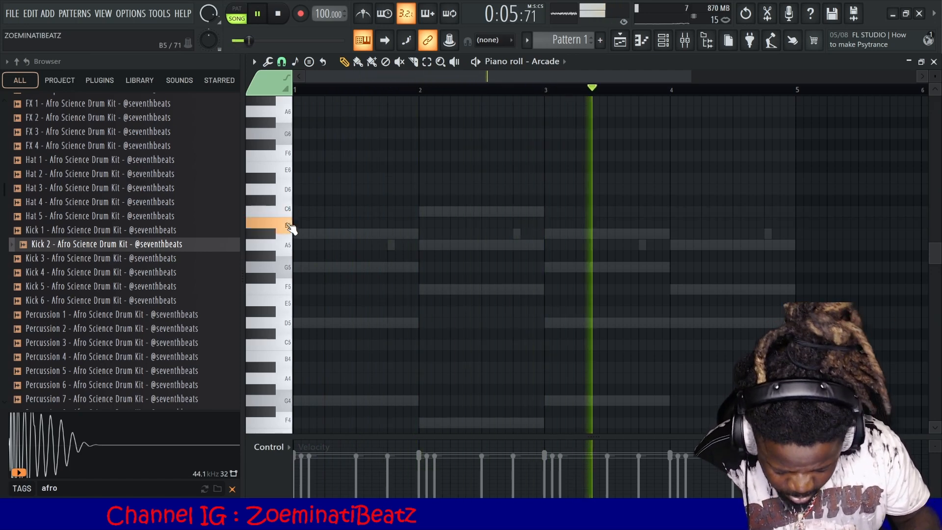
Try one-beat G5 notes at the start of bars 1 and 2, and delete them.
key("space")
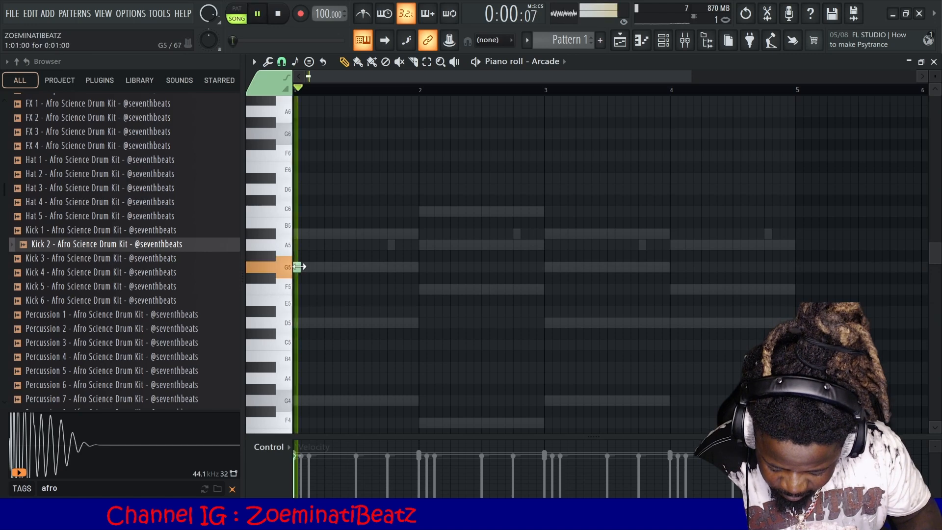
left_click_drag(320, 273, 328, 273)
key("space")
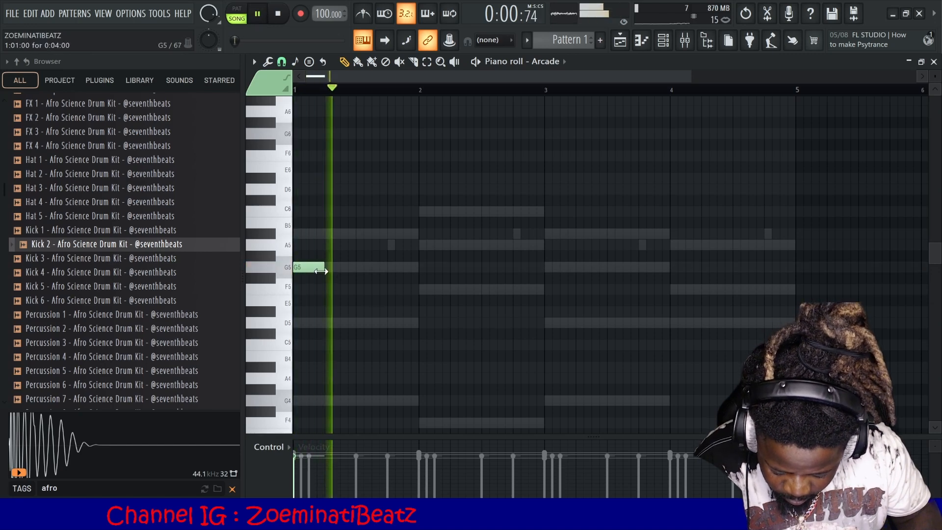
left_click(420, 268)
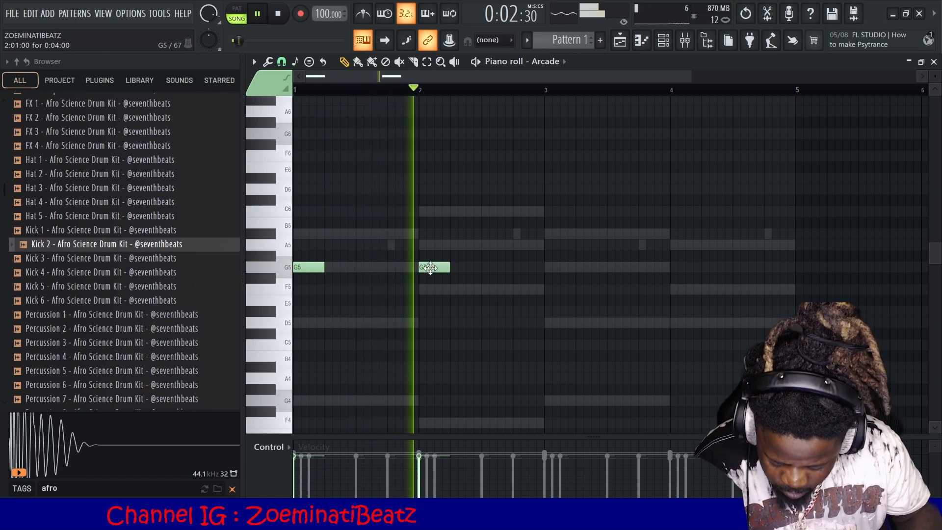
right_click(430, 267)
key("space")
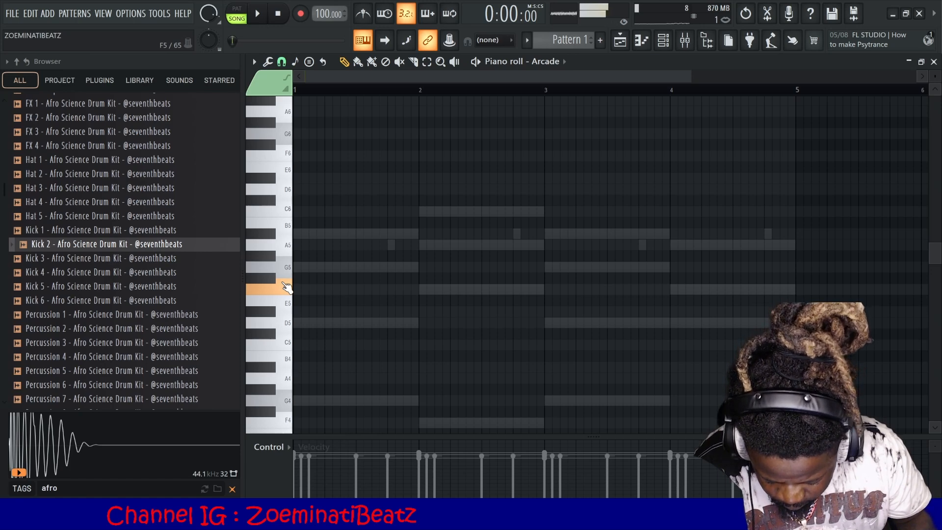
Add a two-beat C6 note on beat 3 of bar 1 in the Arcade pattern and play it.
key("space")
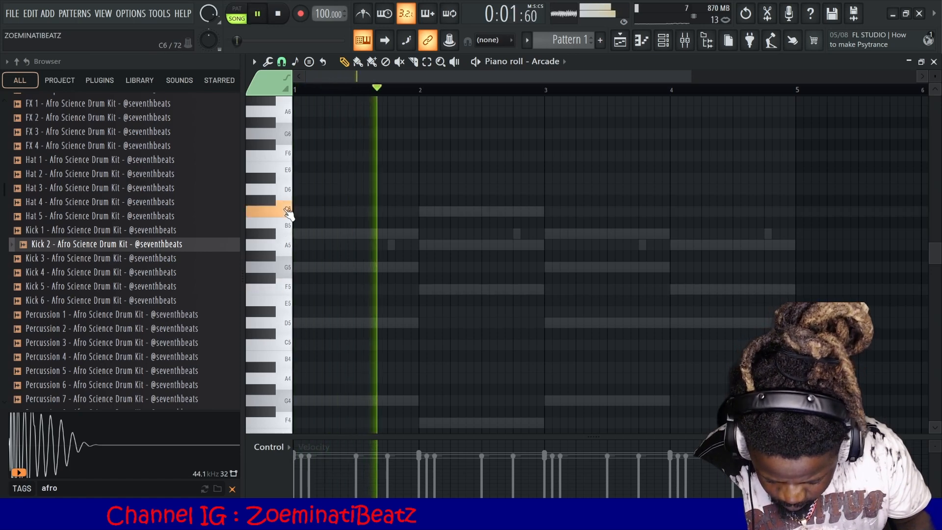
key("space")
left_click(364, 212)
left_click_drag(377, 212, 409, 212)
key("space")
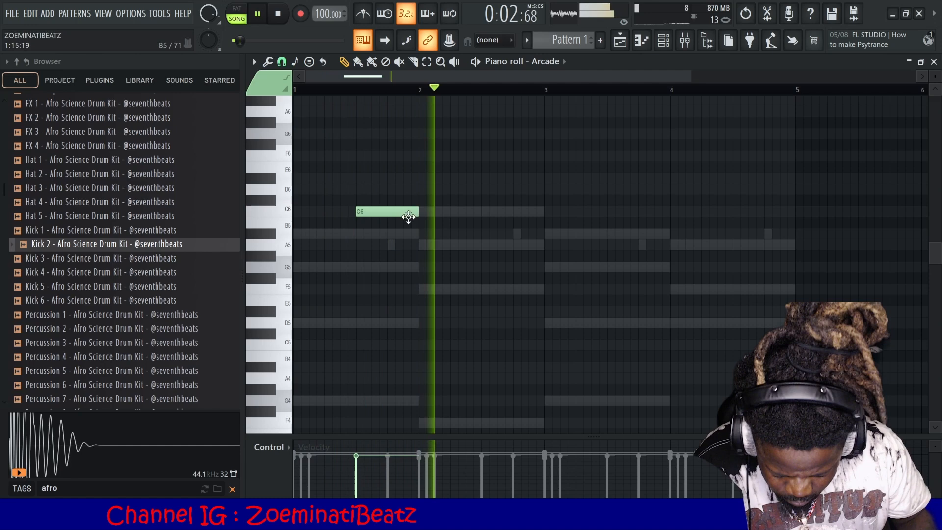
Try the C6 note slightly earlier and later, turn on the metronome and realign the note to beat 3 of bar 1.
left_click_drag(397, 212, 380, 212)
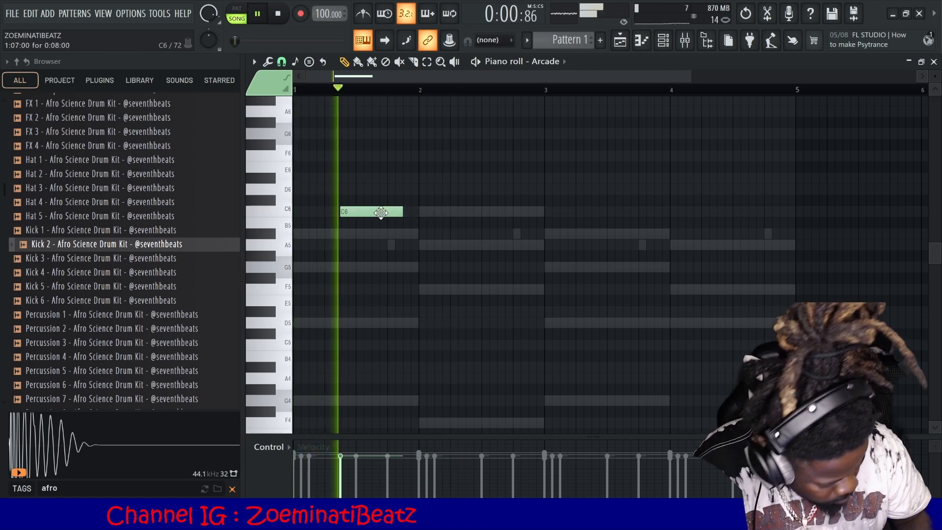
left_click_drag(352, 216, 371, 211)
key("space")
key("space")
key("space")
key("space")
key("space")
key("space")
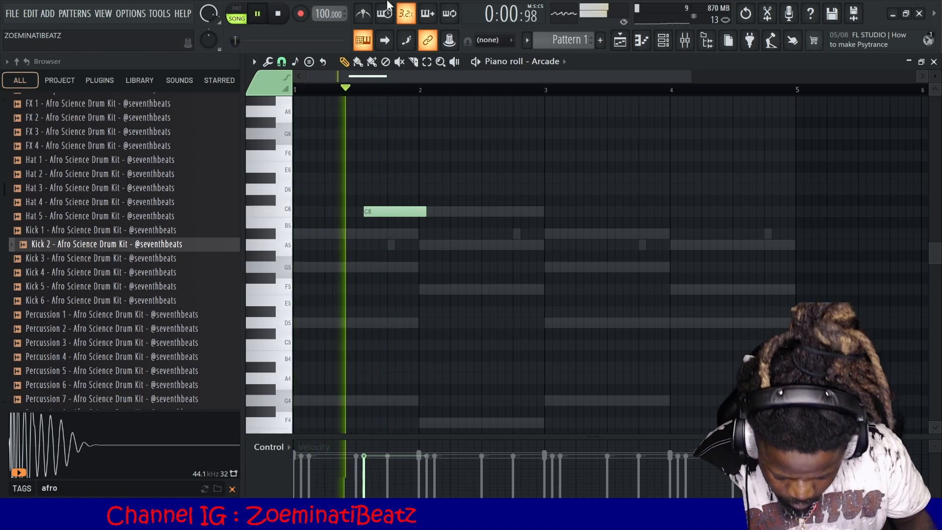
left_click(363, 13)
left_click_drag(378, 212, 370, 212)
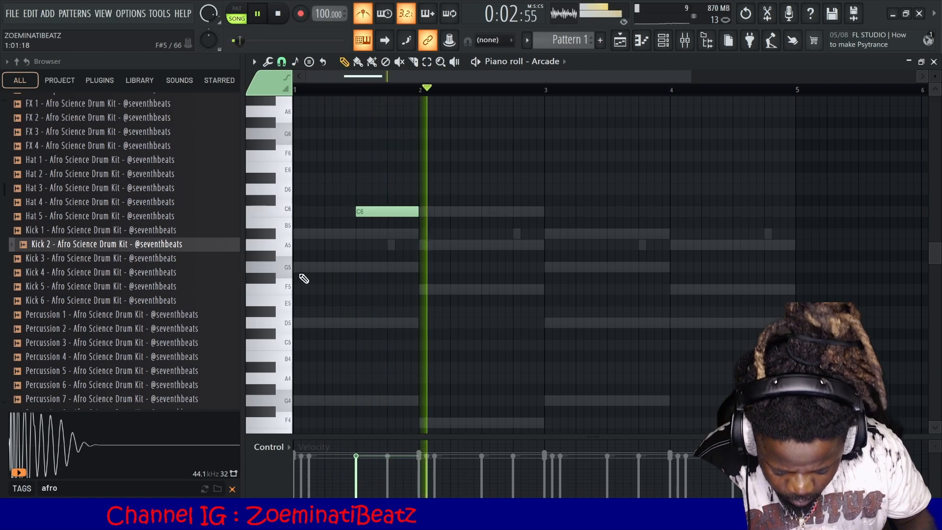
Add a two-beat B5 note on beat 3 of bar 3 in the Arcade pattern.
left_click(289, 227)
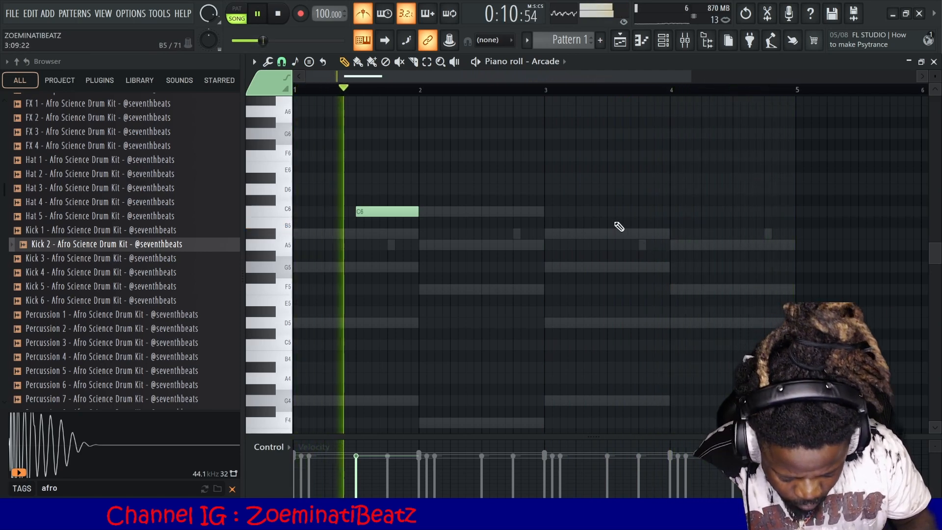
left_click(618, 223)
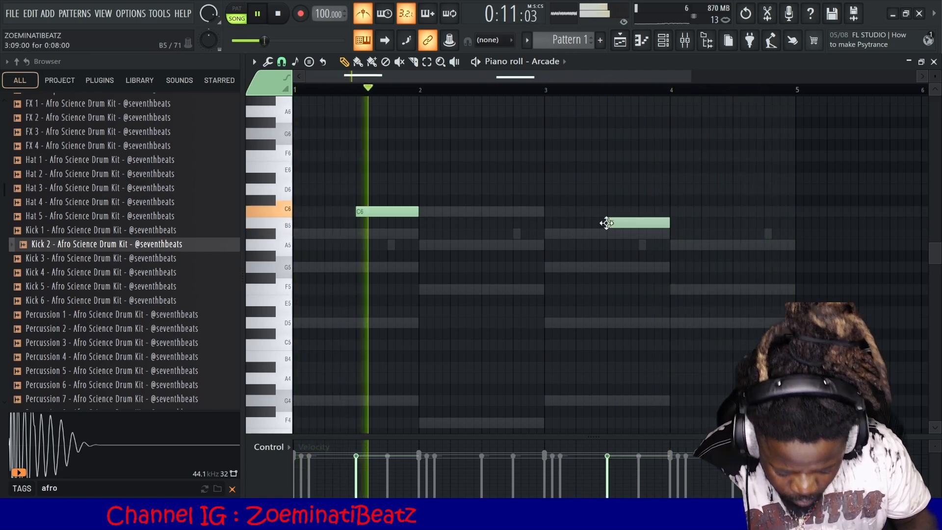
Audition A5 and try the two-beat note on beat 3 of bar 1 at A5 during playback.
key("space")
left_click(289, 251)
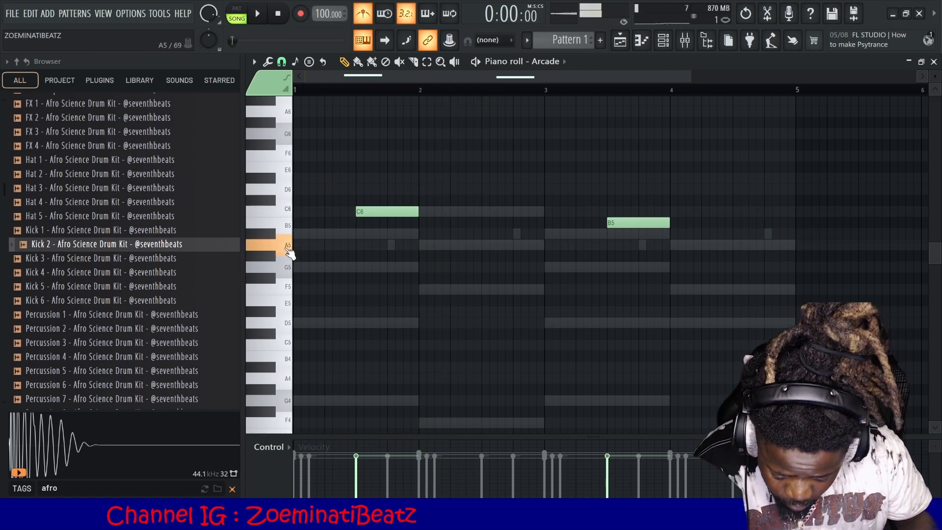
key("space")
left_click_drag(370, 212, 376, 246)
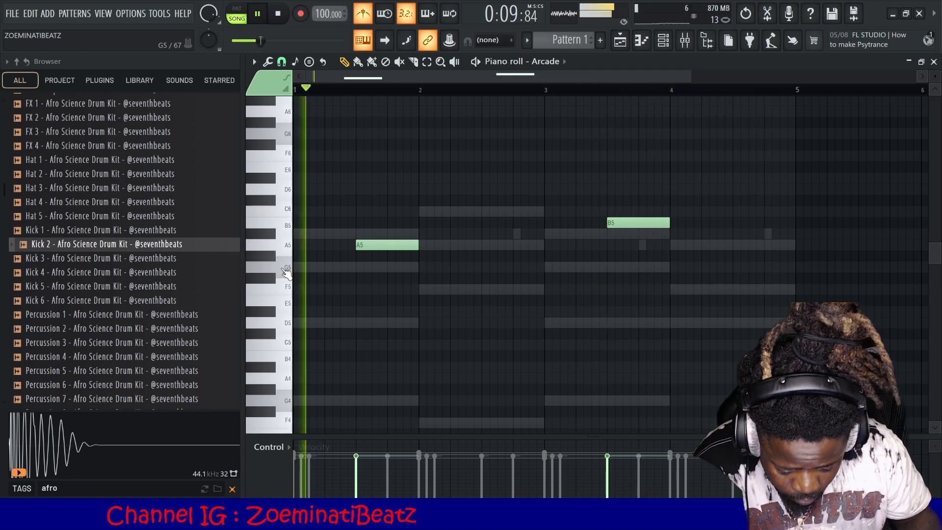
Try a two-beat G5 note on beat 3 of bar 4, shortening it to one beat and extending it back to two.
left_click(743, 267)
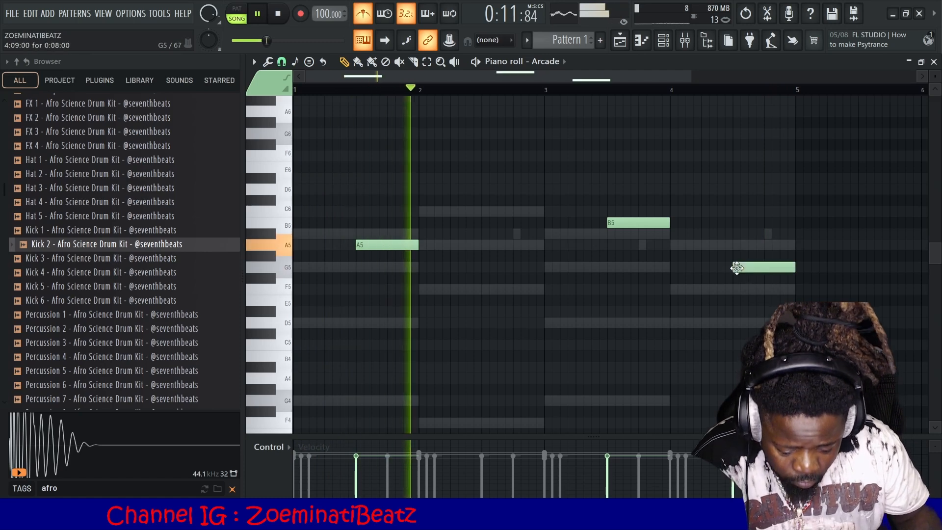
mouse_move(780, 268)
left_mouse_down()
mouse_move(803, 273)
mouse_move(796, 270)
left_mouse_up()
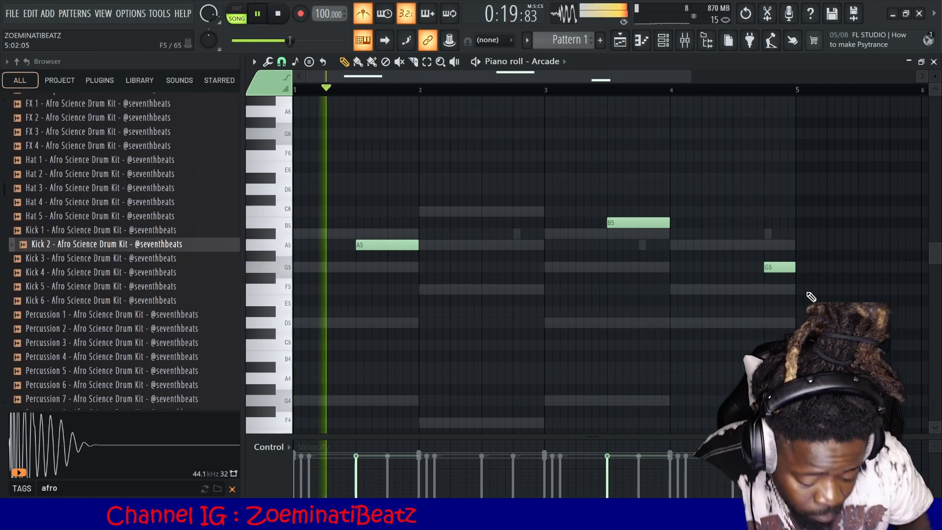
mouse_move(777, 267)
left_mouse_down()
mouse_move(742, 264)
mouse_move(795, 267)
left_mouse_up()
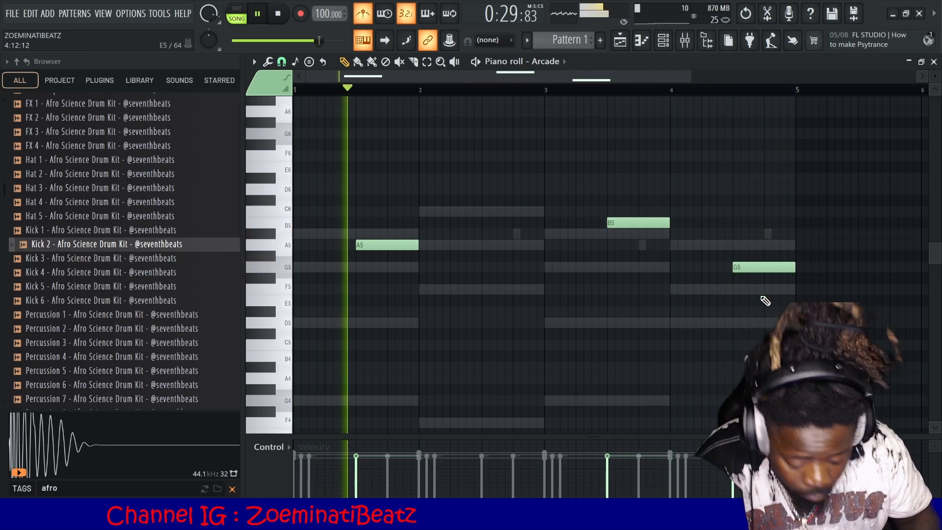
key("space")
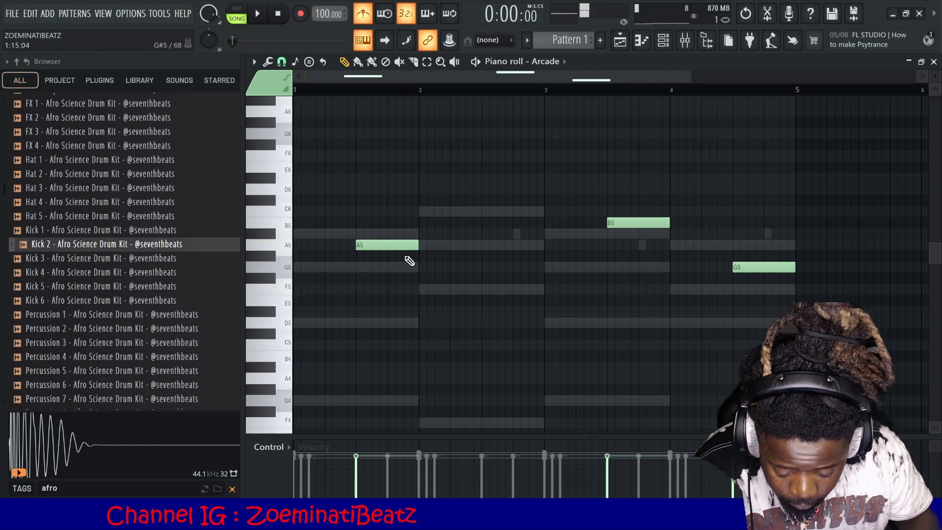
Try a slightly longer A5 note in bar 1, trim it back to two beats and move it down to C5.
key("space")
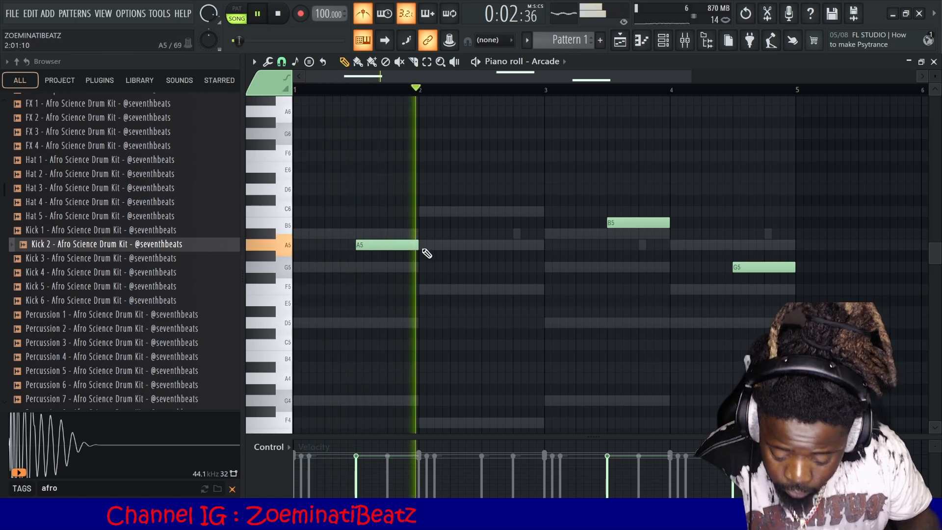
key("space")
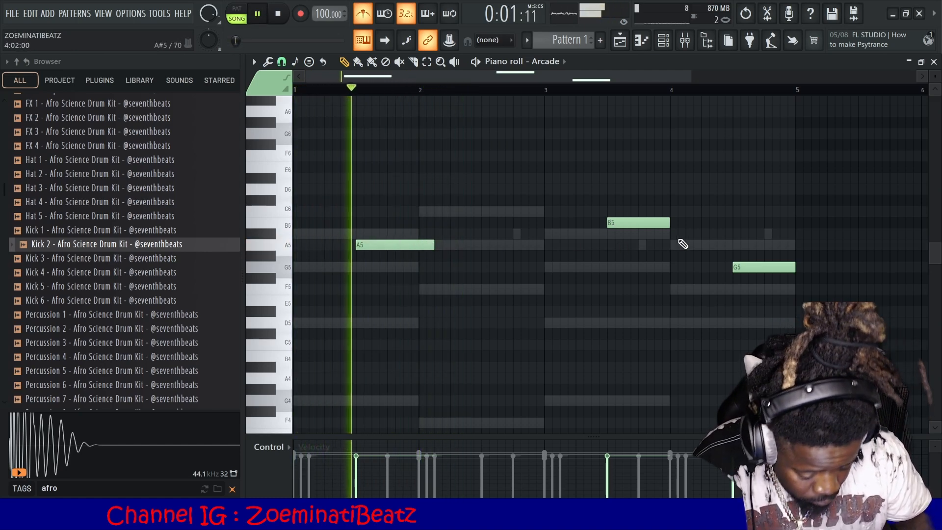
key("space")
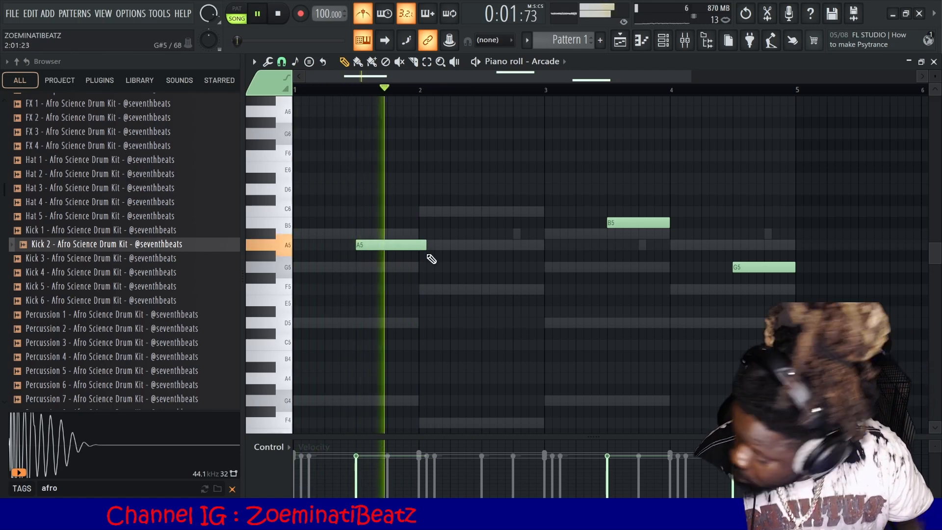
mouse_move(426, 246)
left_mouse_down()
mouse_move(410, 248)
mouse_move(418, 259)
left_mouse_up()
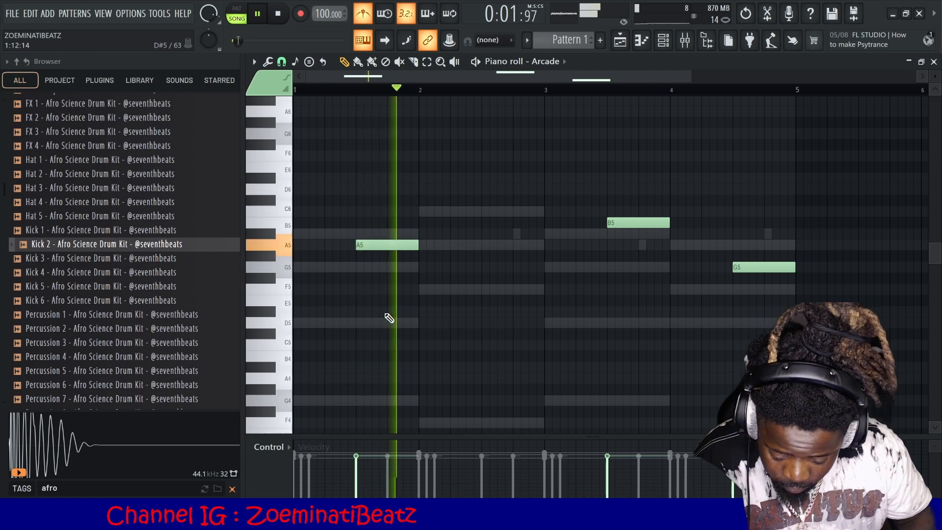
left_click(287, 305)
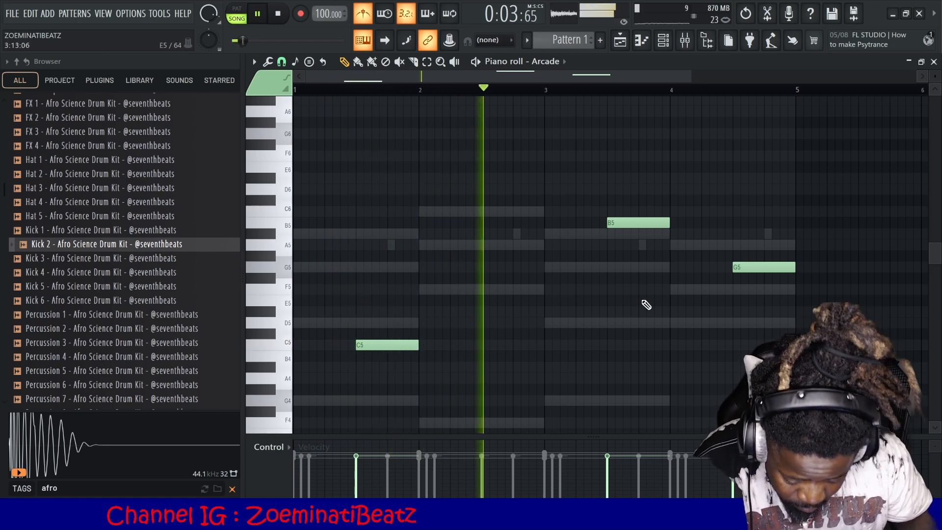
Replace the B5 note in bar 3 with a two-beat C5 on beat 3, and delete the G5 note in bar 4.
left_click(613, 345)
right_click(658, 222)
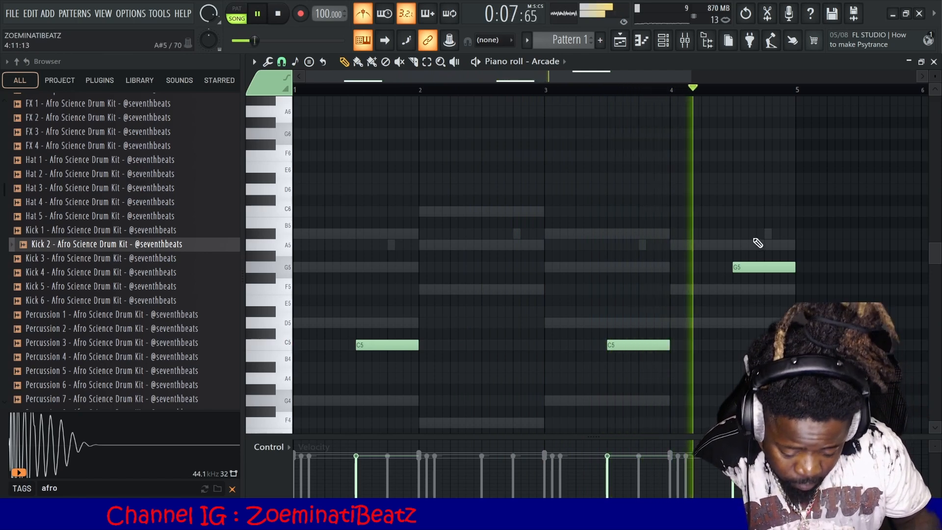
right_click(761, 267)
key("space")
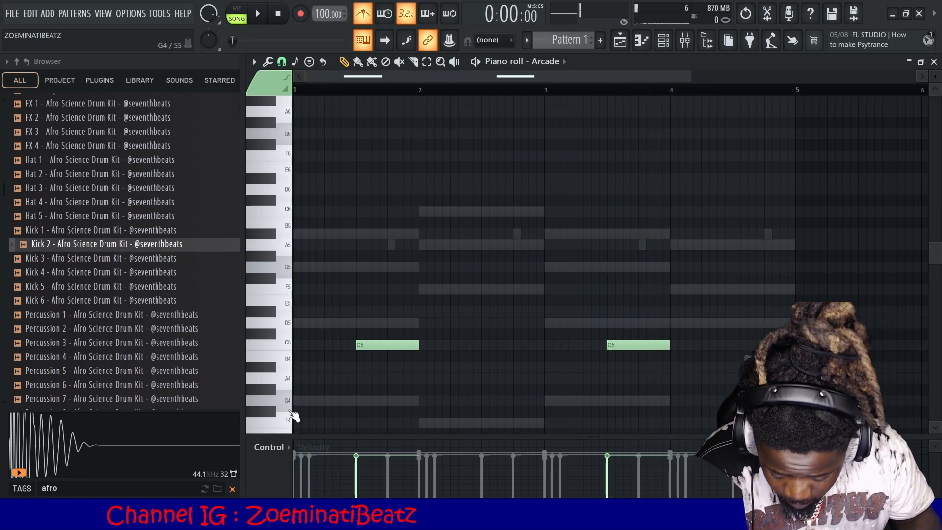
Lower the C5 note in bar 3 to B4 and play the Arcade melody.
scroll(294, 416, "down", 3)
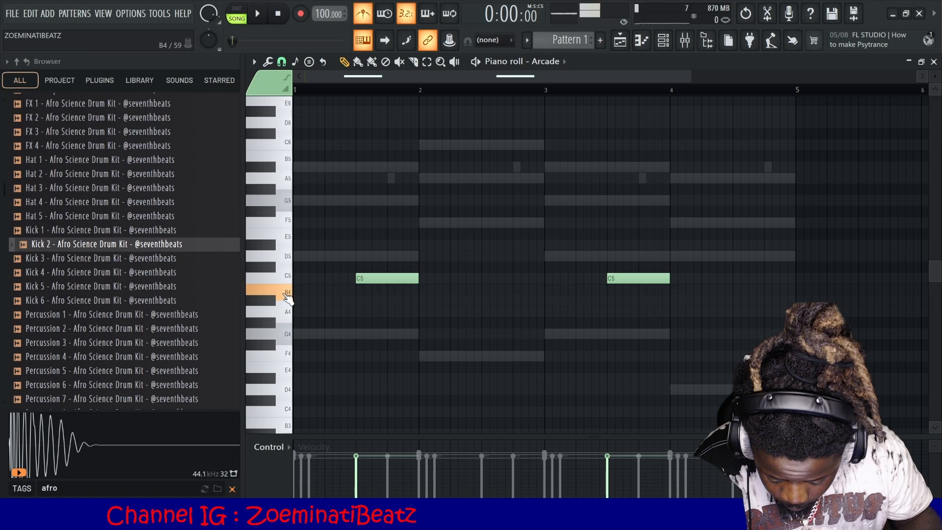
key("space")
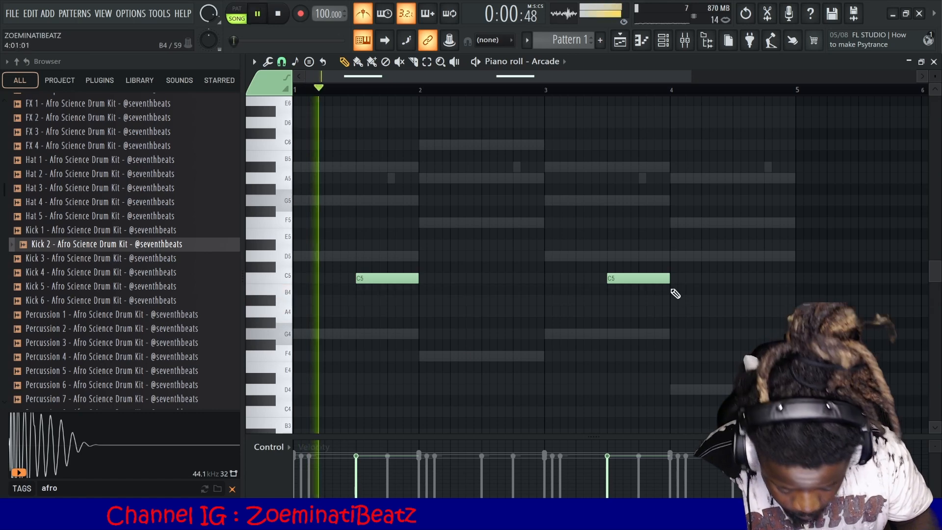
left_click_drag(642, 277, 643, 290)
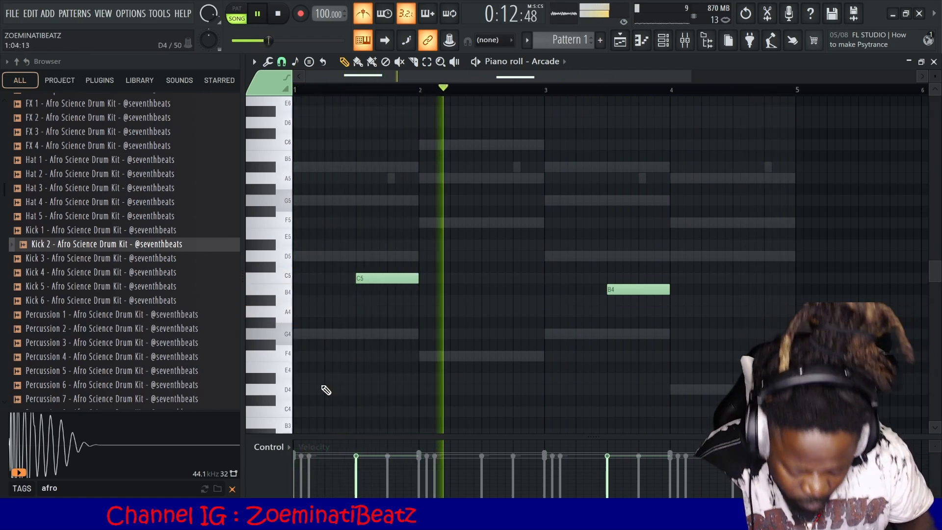
key("space")
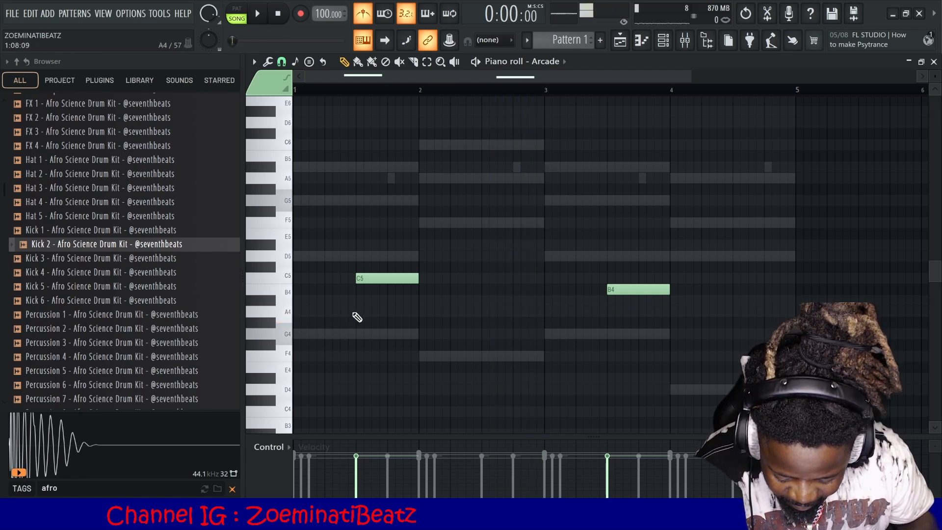
Replace the C5 note in bar 1 with a two-beat A4 on beat 3, and add a two-beat C5 on beat 3 of bar 2.
left_click(354, 314)
right_click(374, 278)
key("space")
left_click(484, 278)
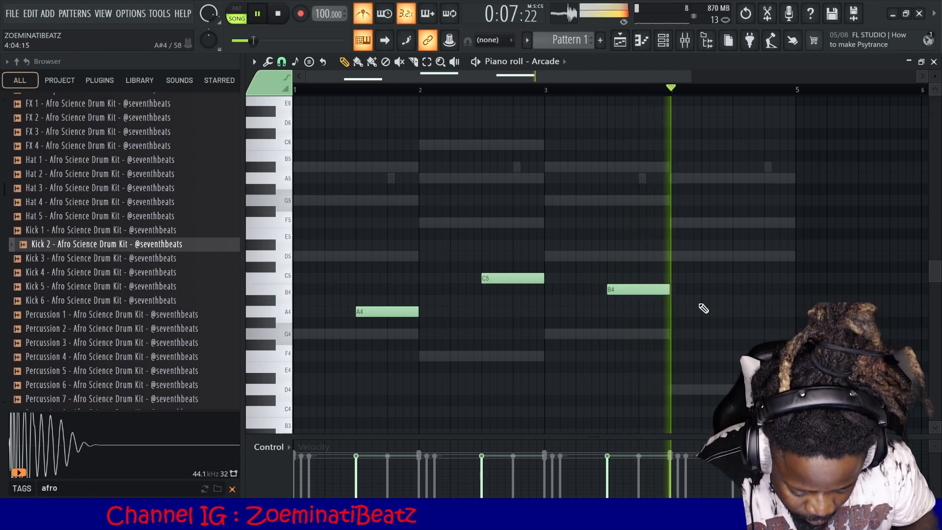
left_click(736, 301)
right_click(747, 302)
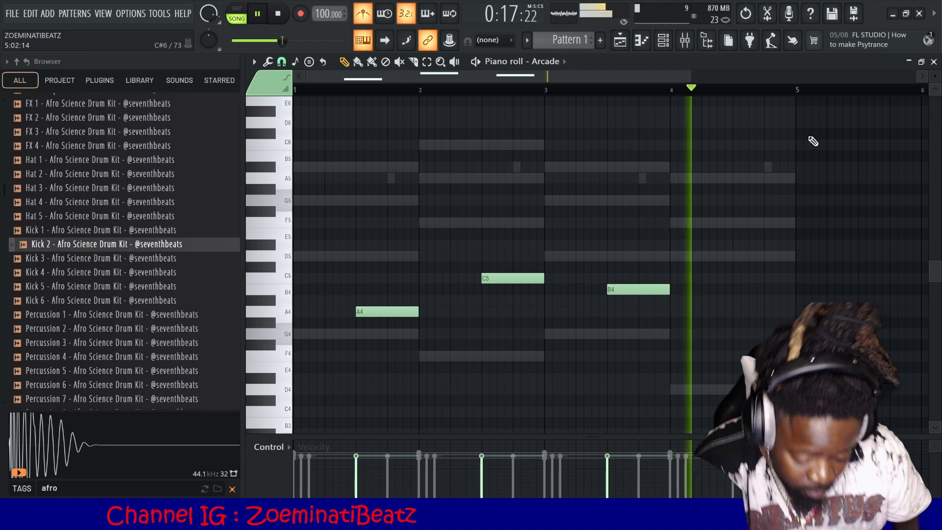
Copy the three Arcade notes four bars ahead into bars 5 to 7, and delete the original C5 note in bar 2.
scroll(772, 91, "down", 2)
left_click_drag(693, 379, 317, 241)
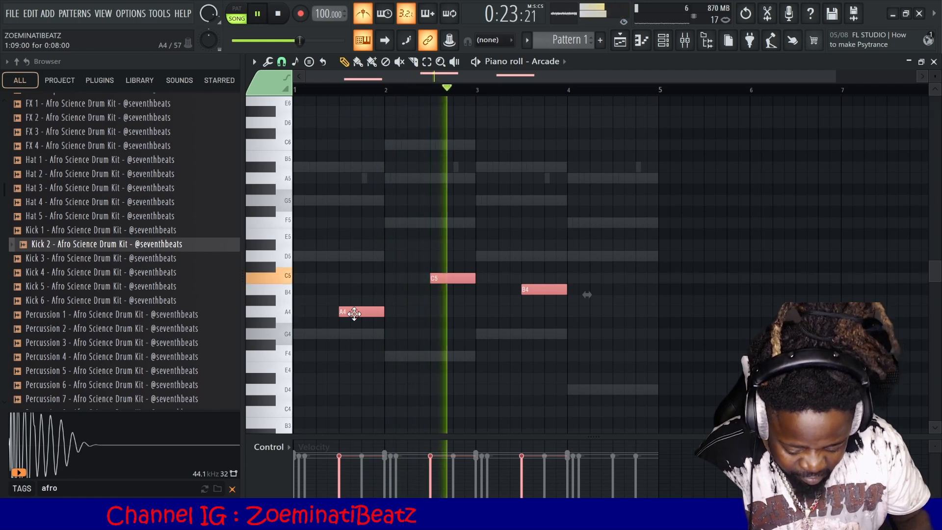
left_click_drag(355, 313, 718, 305)
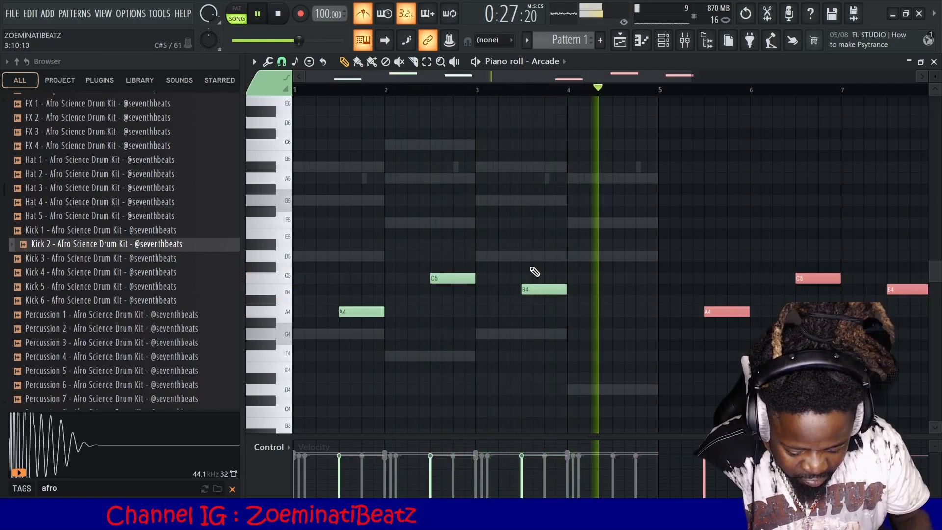
right_click(451, 278)
Duplicate the four-bar chord progressions of ePiano and ePiano #2 into bars 5 to 8.
left_click(543, 61)
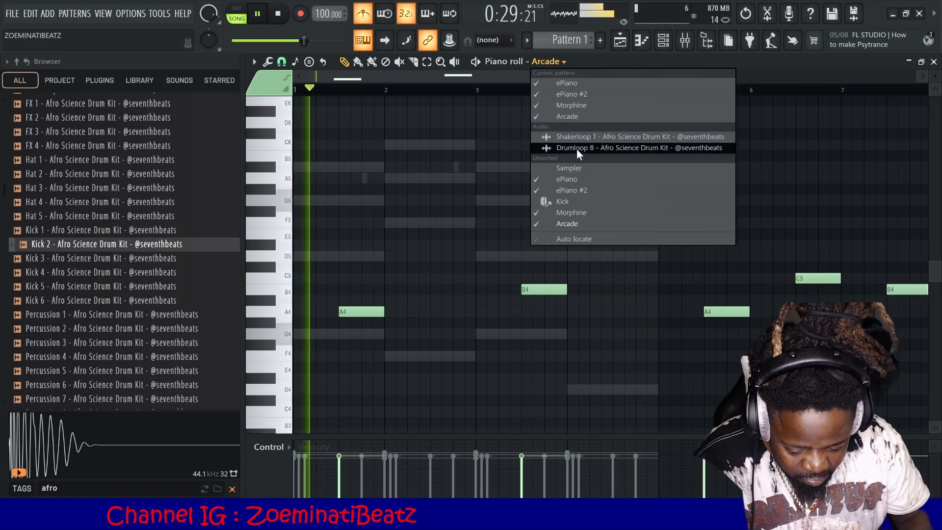
left_click(578, 182)
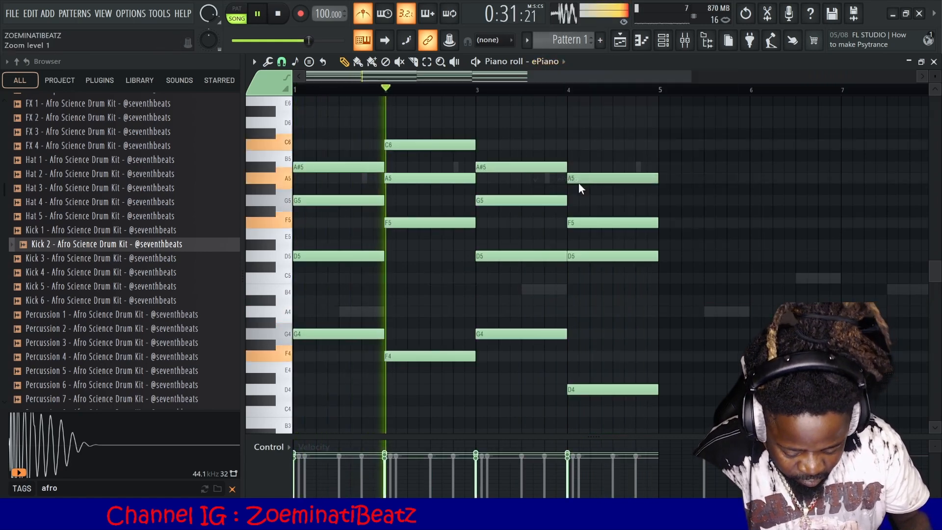
key("ctrl+b")
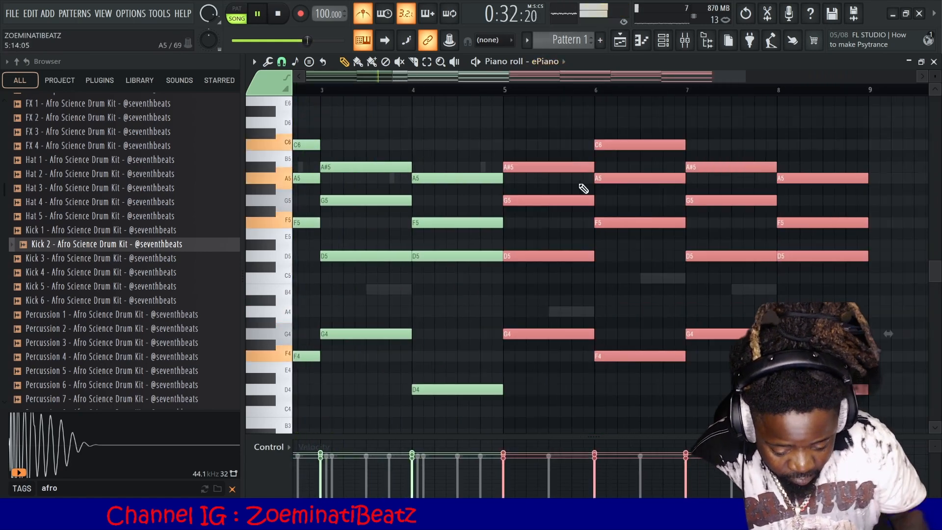
left_click(544, 60)
left_click(593, 192)
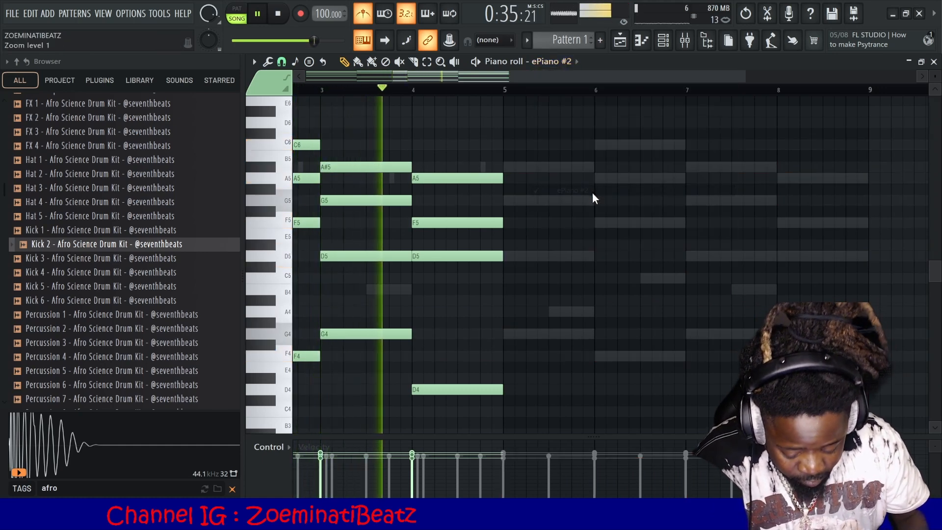
key("ctrl+b")
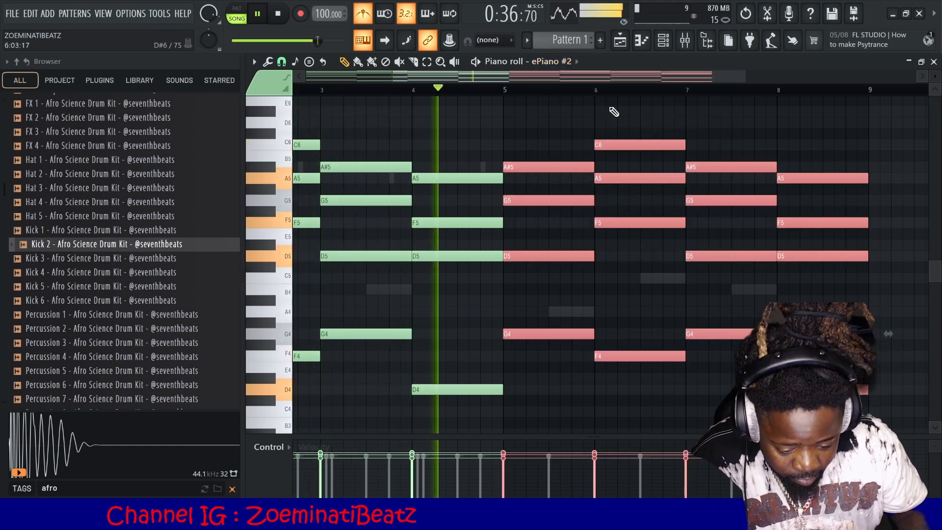
Delete the extra Pattern 1 clips in the playlist and duplicate the eight-bar Pattern 1 clip so the copy starts at bar 9.
left_click(558, 60)
left_click(576, 212)
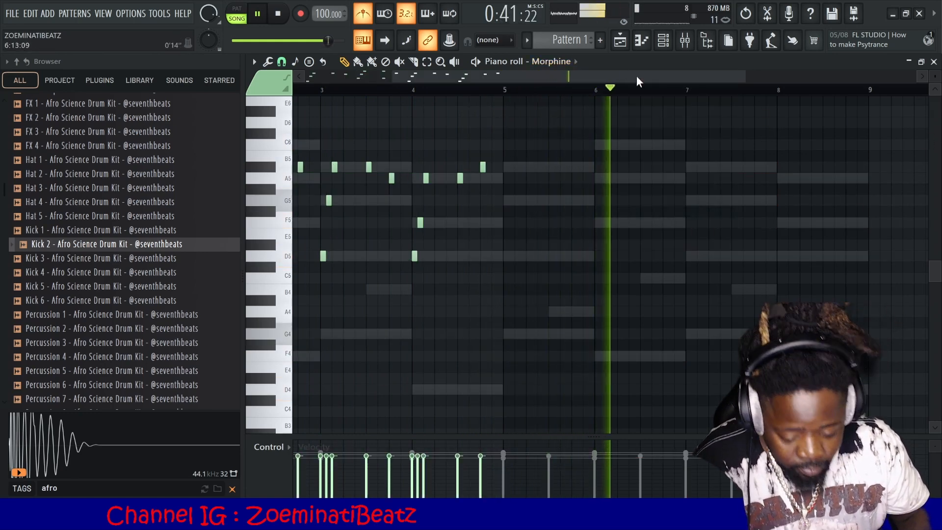
key("F5")
right_click(612, 113)
right_click(579, 119)
left_click_drag(605, 151, 534, 120)
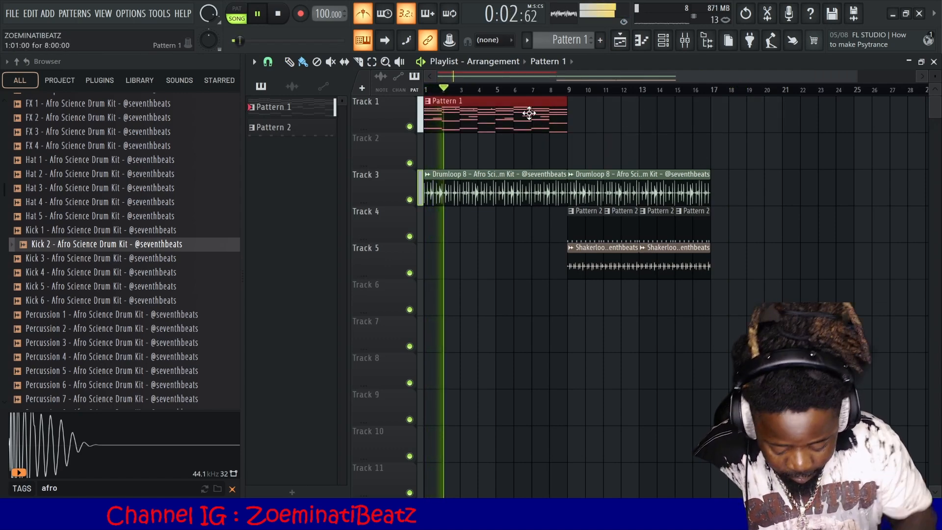
key("ctrl+b")
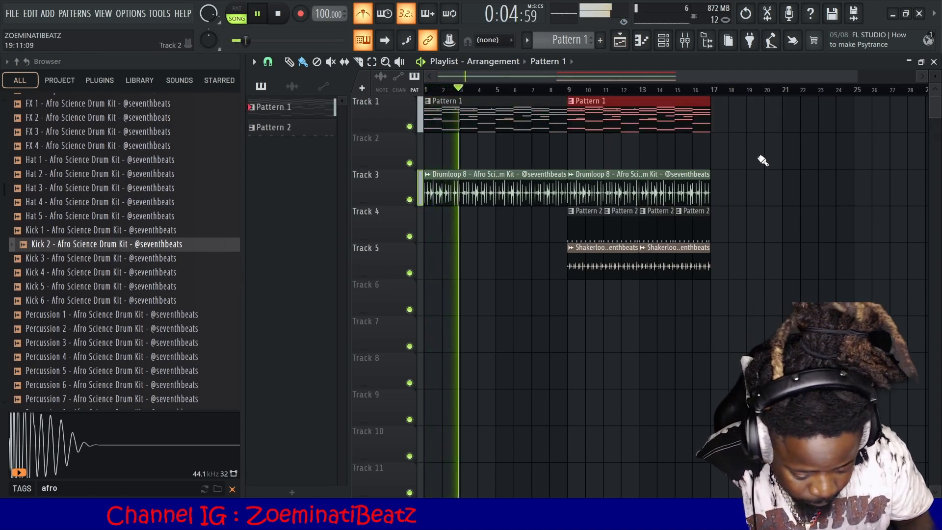
Copy the whole four-bar Morphine melody so that the copy starts at bar 5, and close its piano roll.
left_click(665, 44)
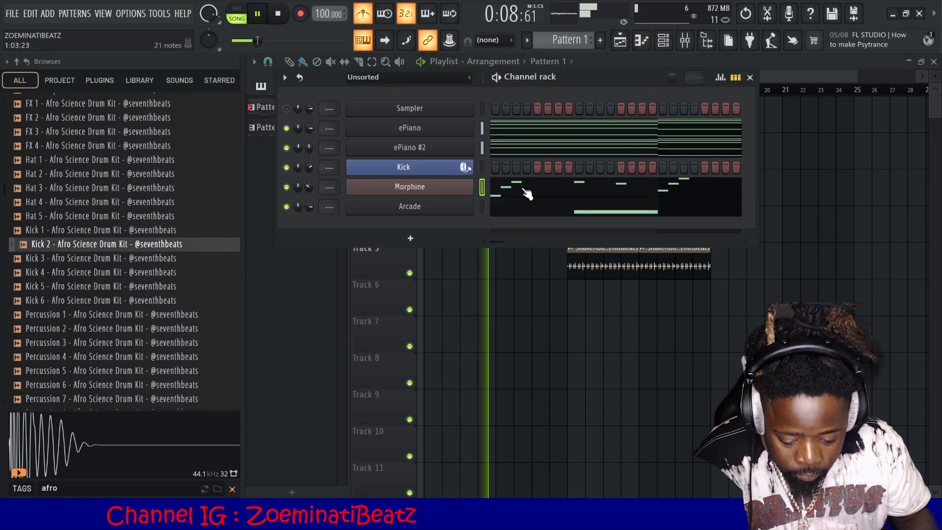
left_click(524, 189)
left_click_drag(714, 314, 195, 141)
left_click_drag(296, 254, 661, 264)
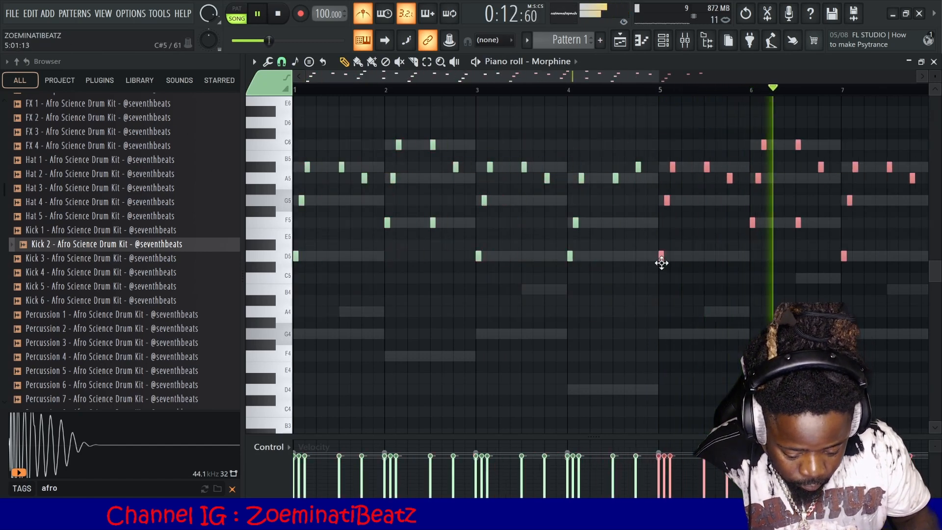
right_click(653, 322)
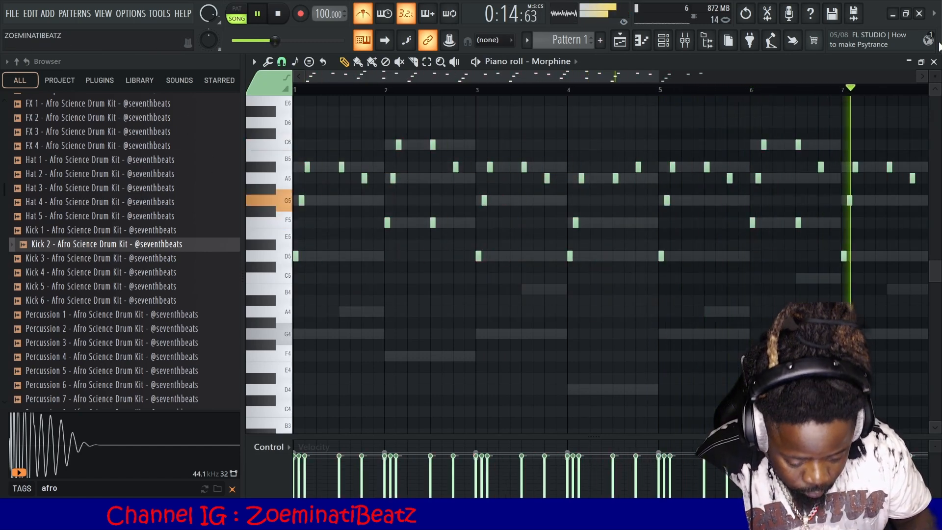
left_click(934, 61)
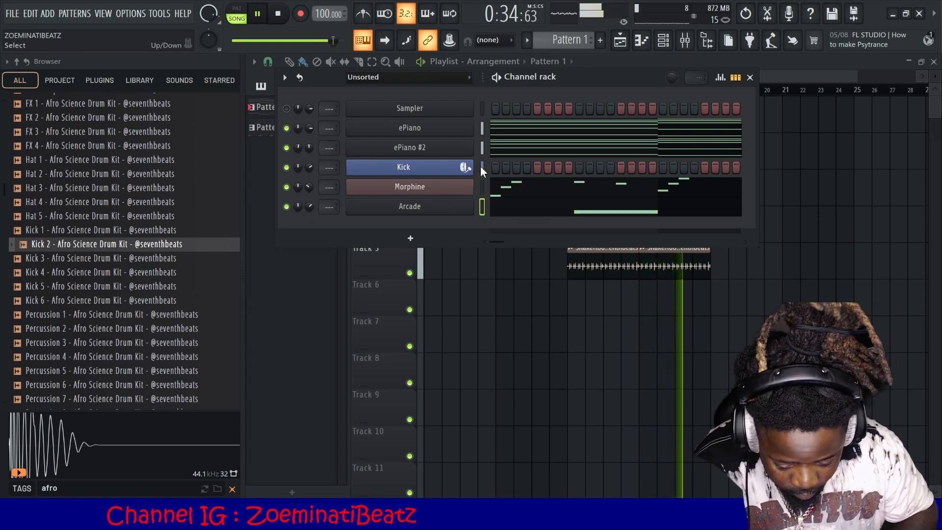
Reorder the channel rack so that the Kick channel sits directly below Sampler.
key("alt+Down")
key("alt+Down")
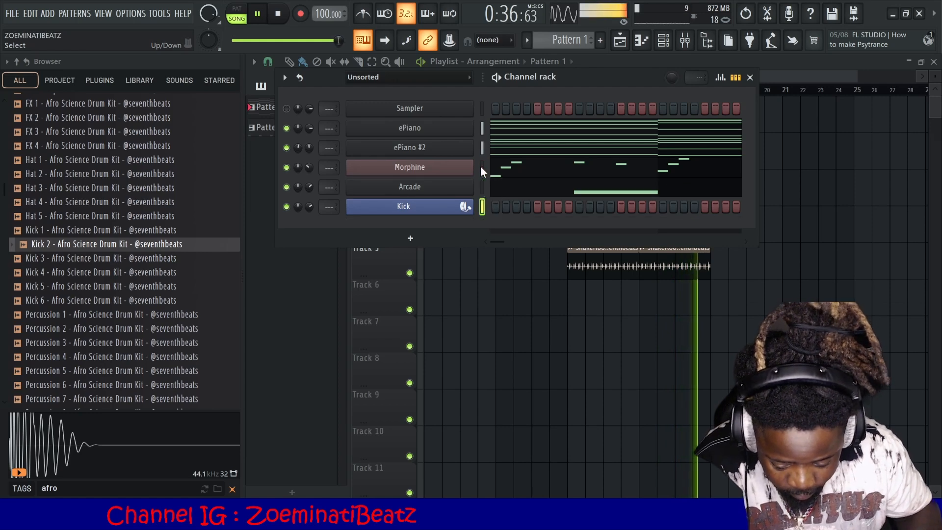
key("alt+Up")
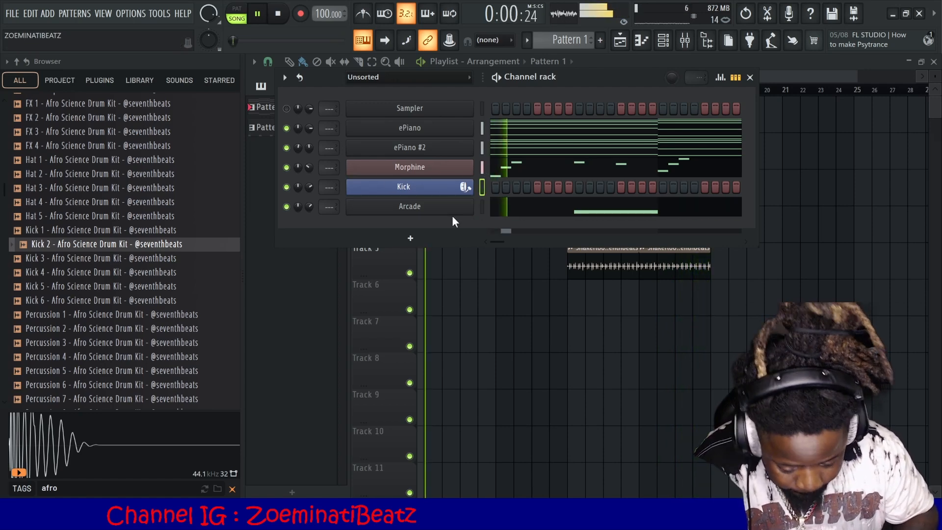
key("alt+Up")
key("alt+Up")
key("alt+Up")
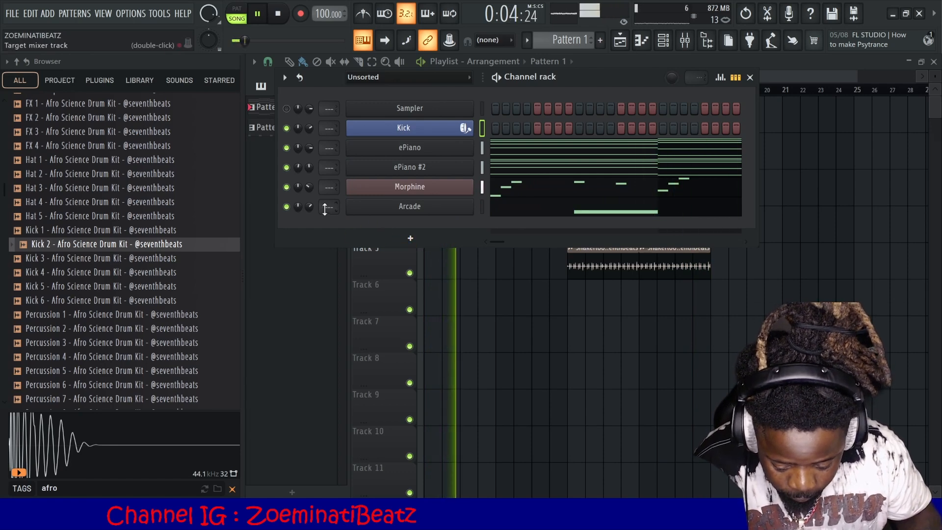
Adjust the Arcade channel's volume during playback and stop the song.
right_click(310, 207)
left_click(324, 215)
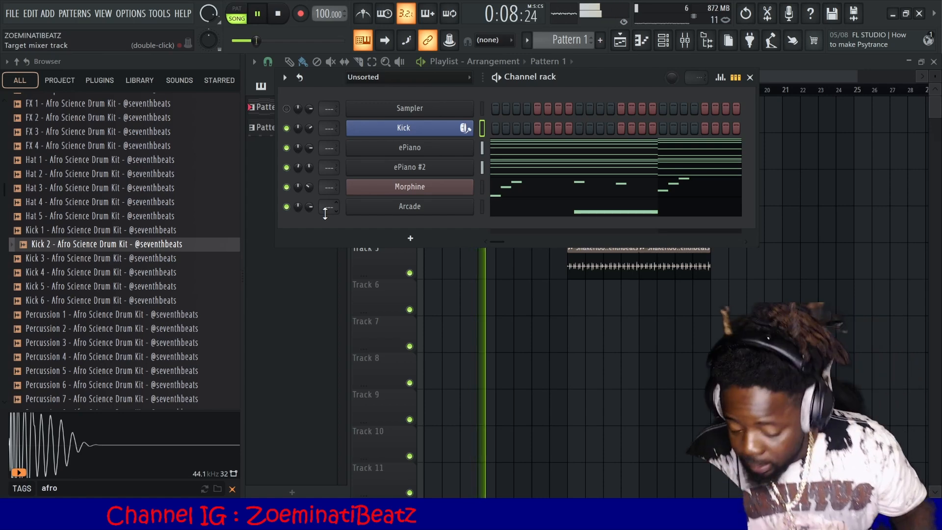
left_click(278, 15)
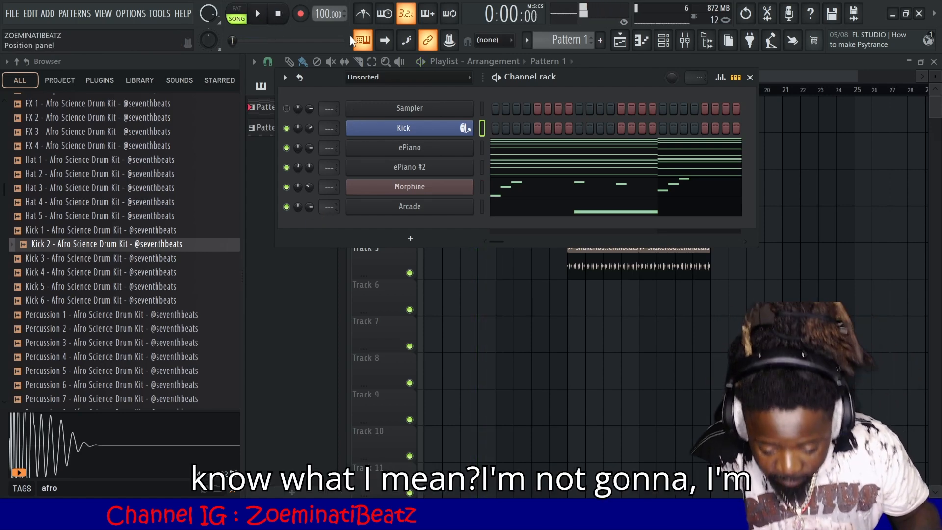